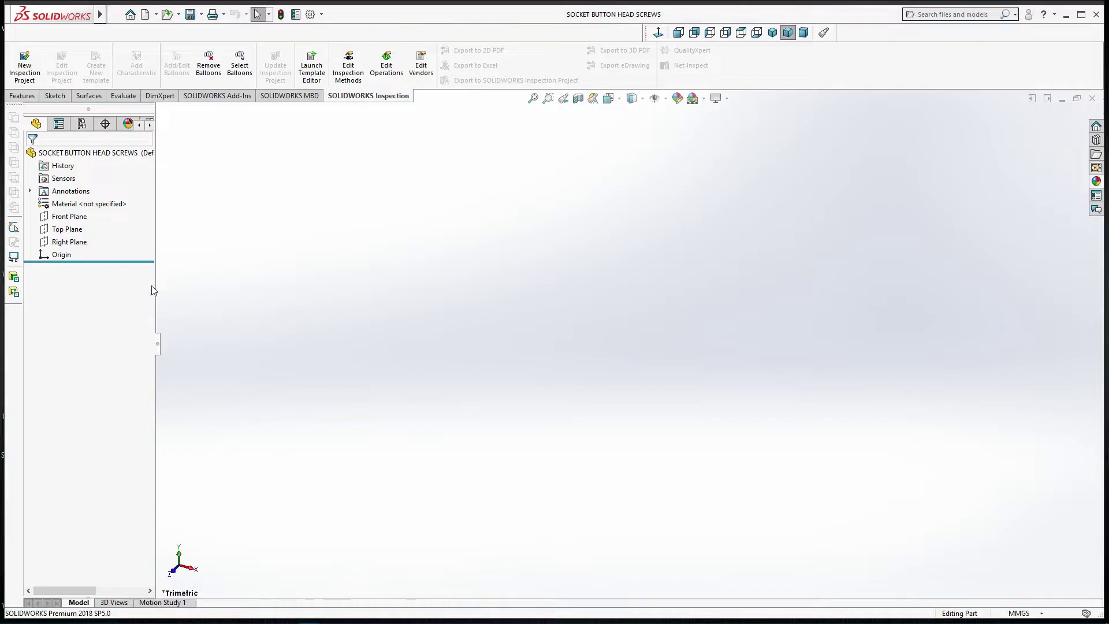
Start a new sketch on the Front Plane.
click(72, 218)
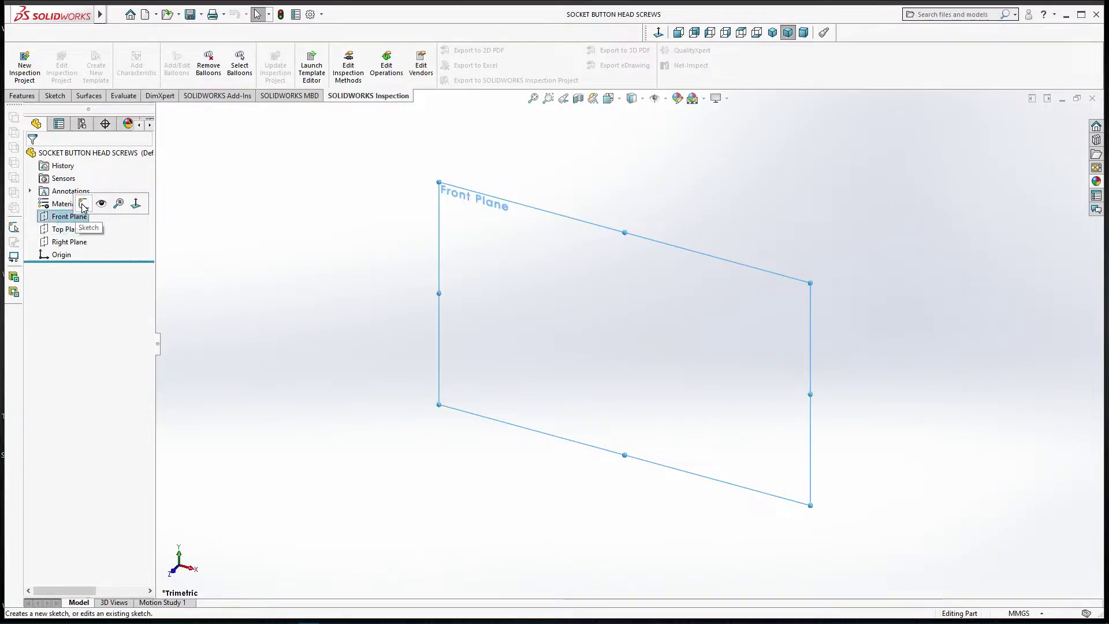
click(92, 201)
click(297, 188)
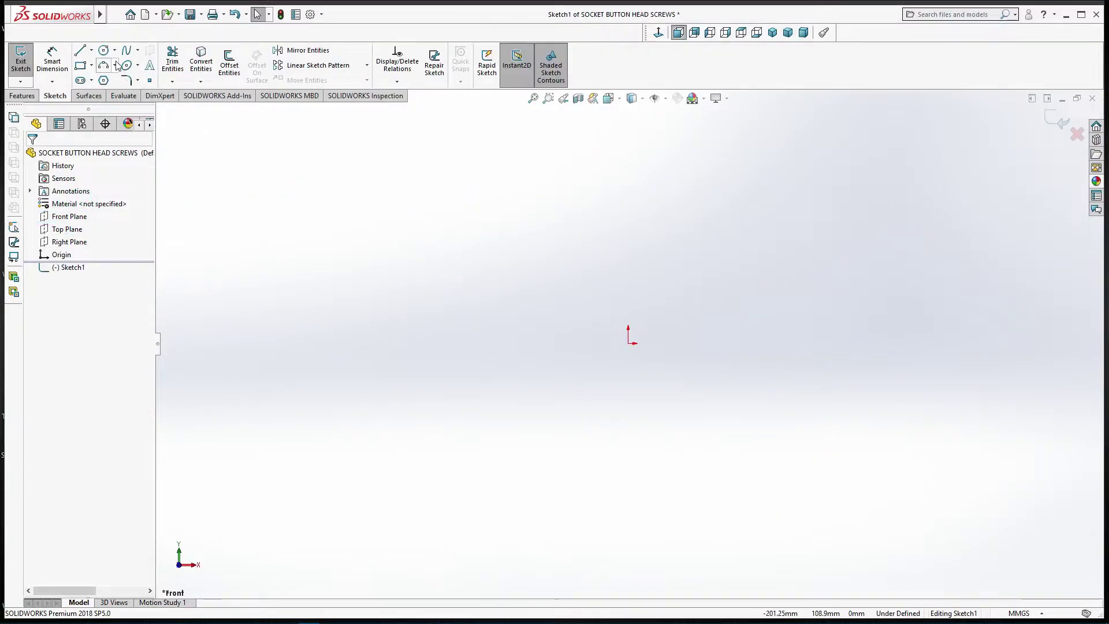
Draw a horizontal centerline about 104.86 mm long running right from the origin.
click(91, 50)
click(102, 80)
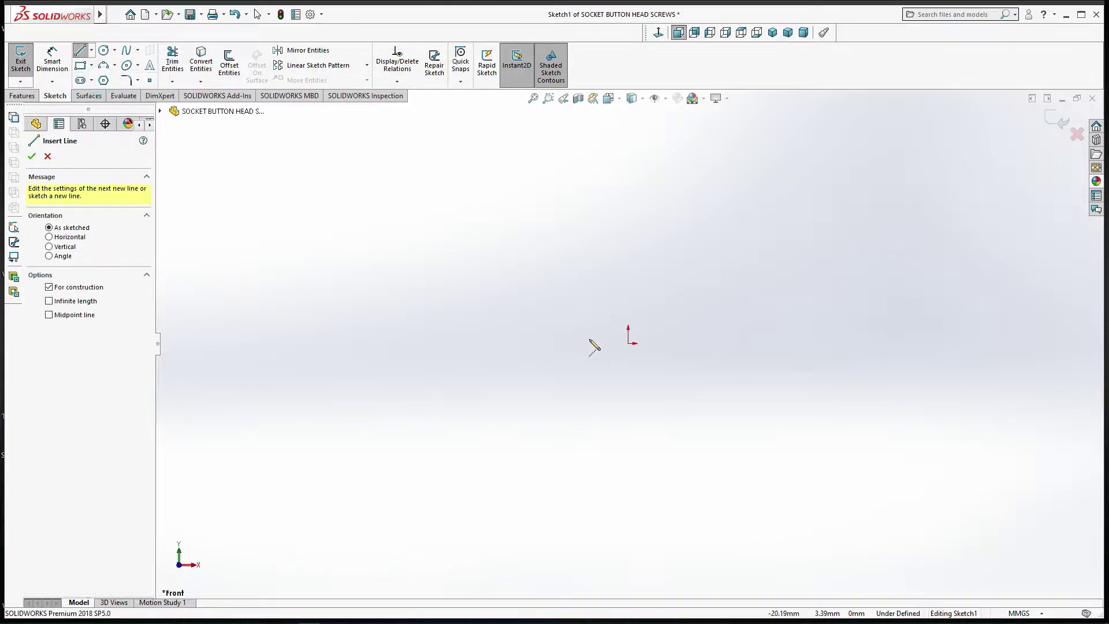
click(630, 344)
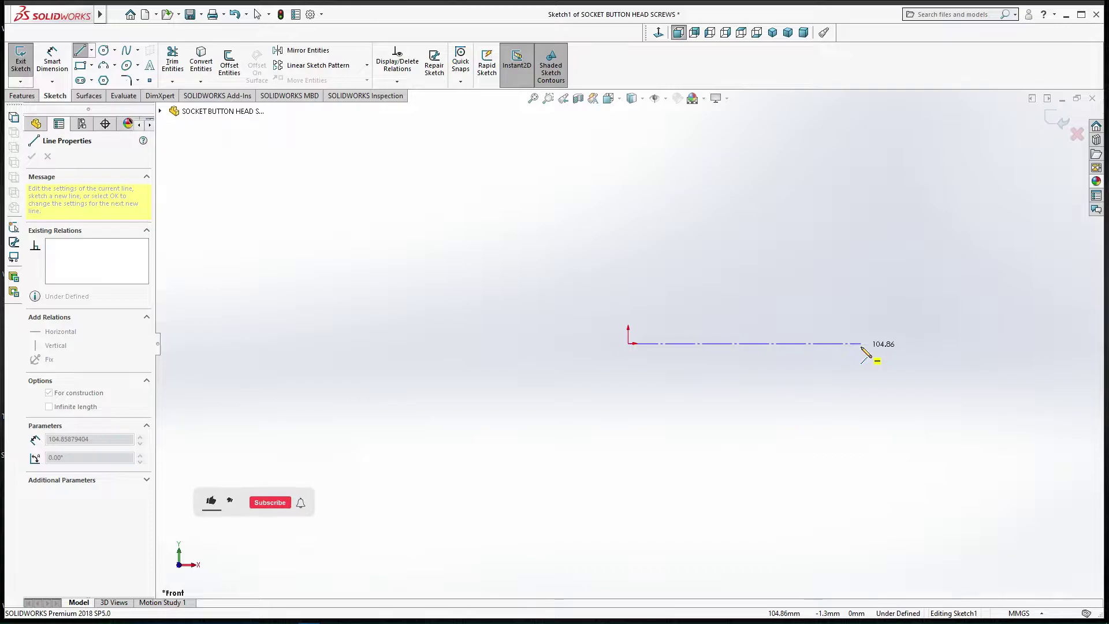
click(861, 344)
right_click(865, 352)
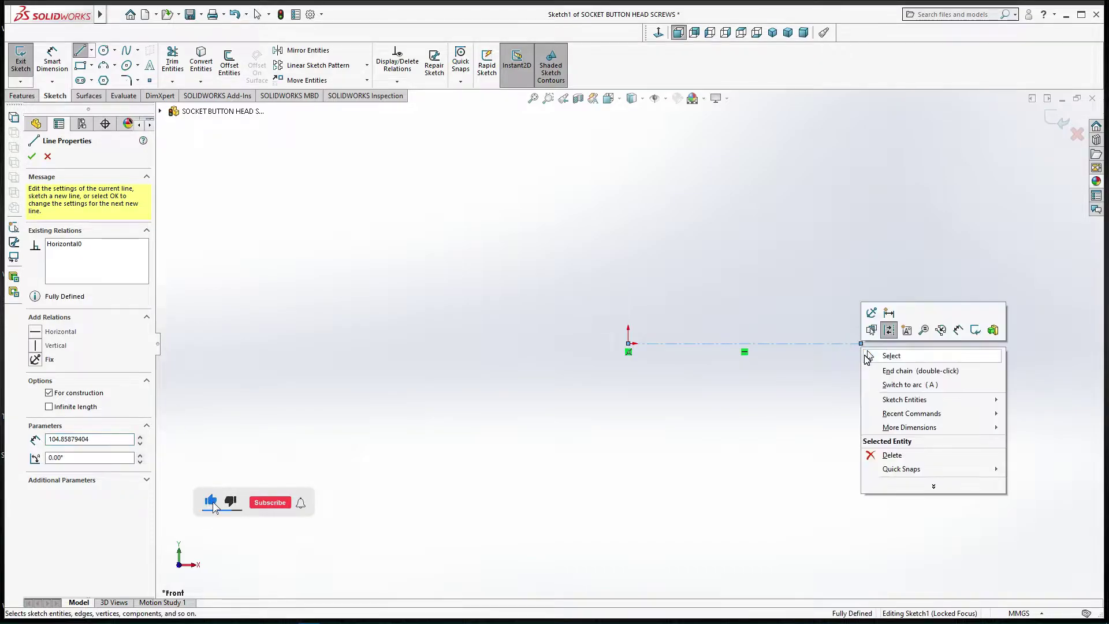
click(868, 356)
scroll(827, 375, down, 3)
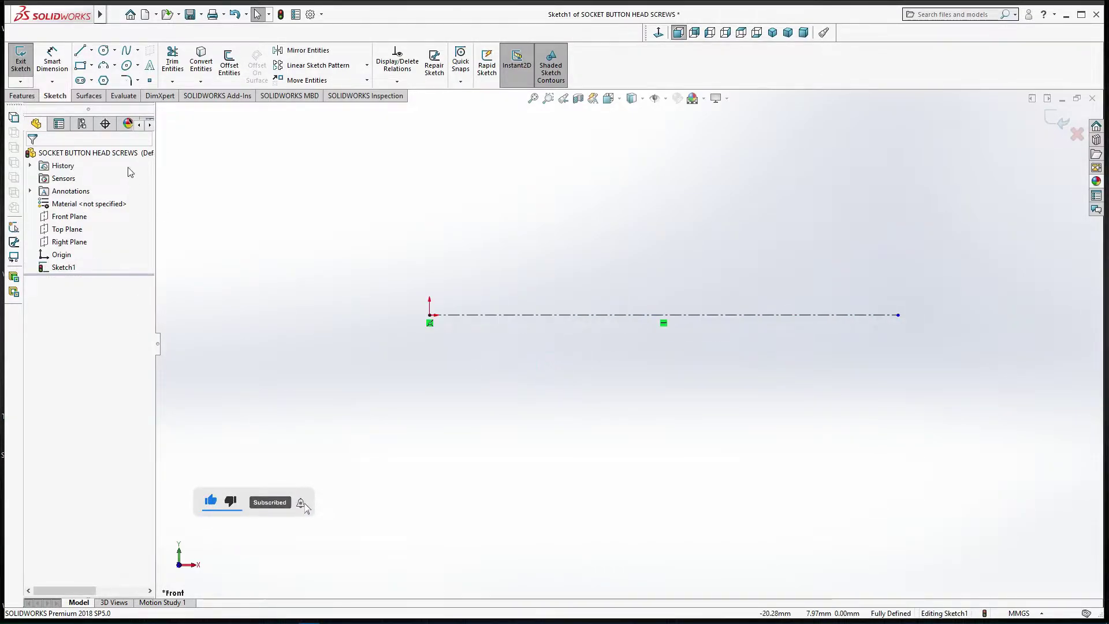
click(80, 50)
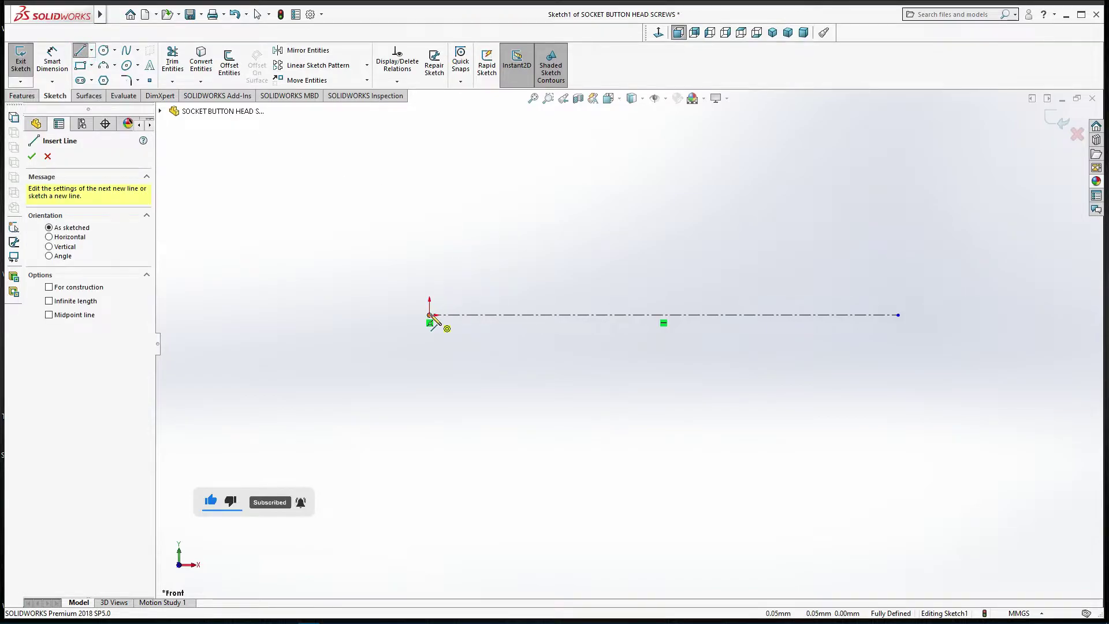
Draw a vertical line rising from the origin.
click(430, 315)
click(430, 266)
right_click(433, 227)
click(441, 271)
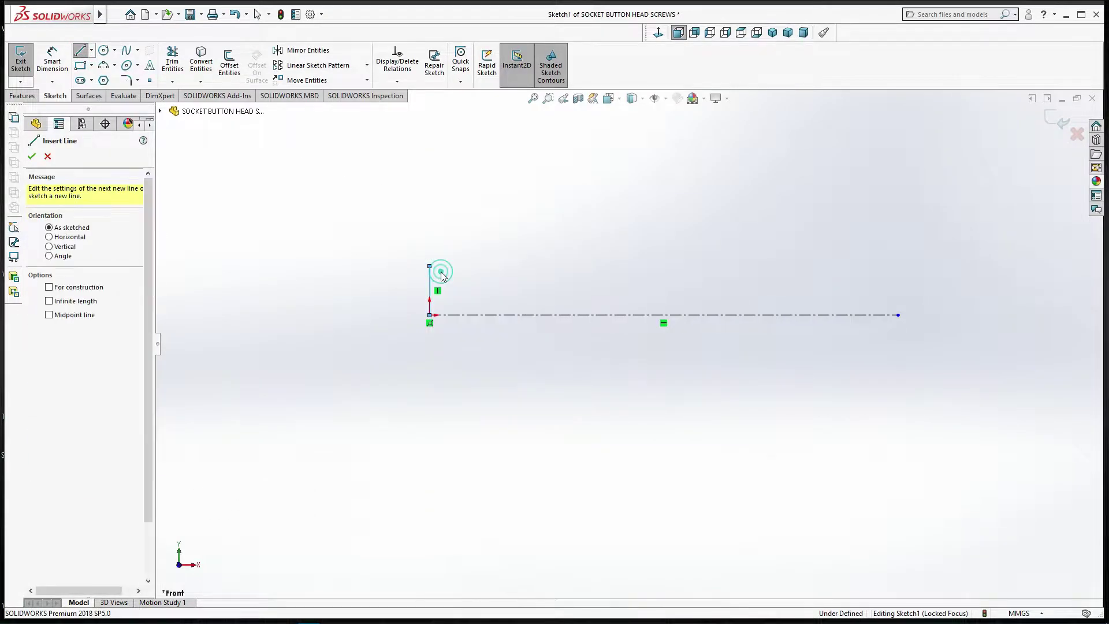
key(Escape)
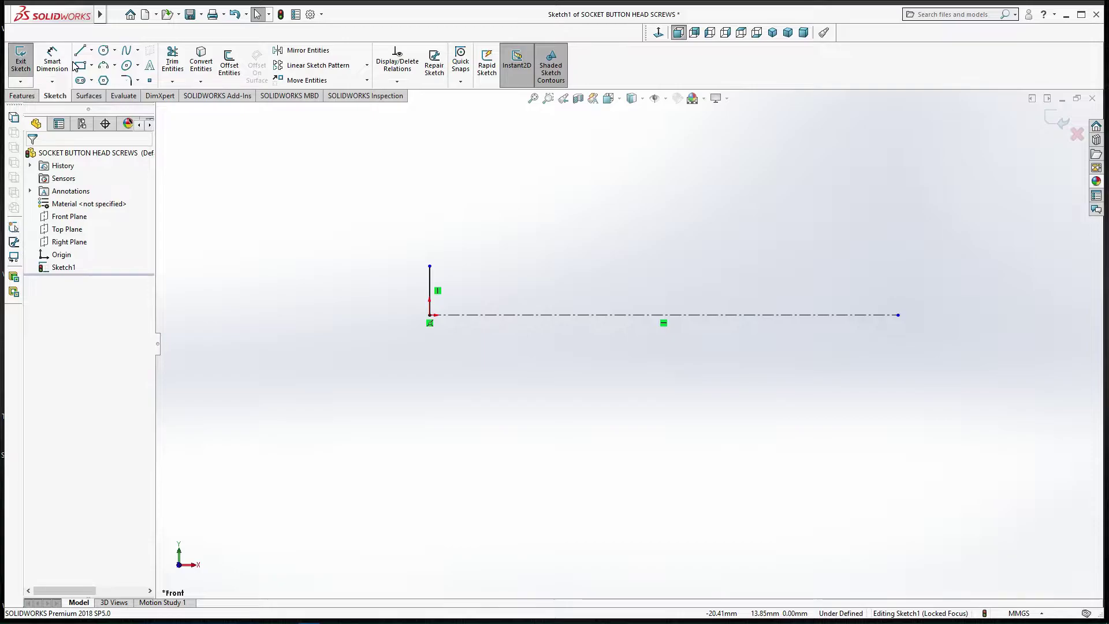
Dimension the vertical line's top endpoint about the centerline as a 17.50 mm diameter.
click(52, 61)
click(448, 315)
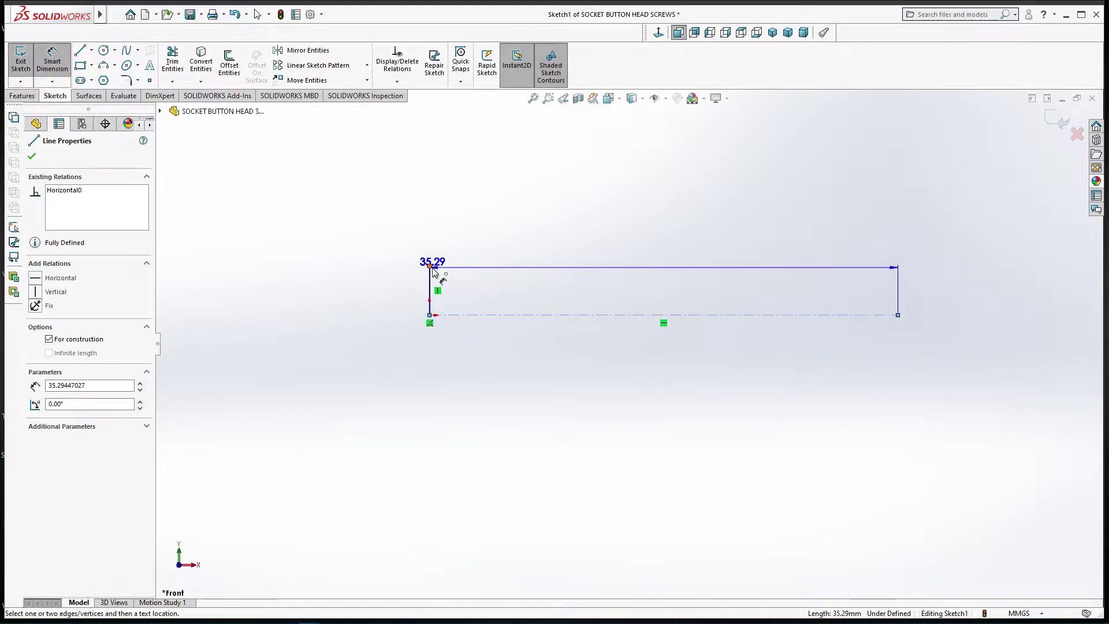
click(429, 266)
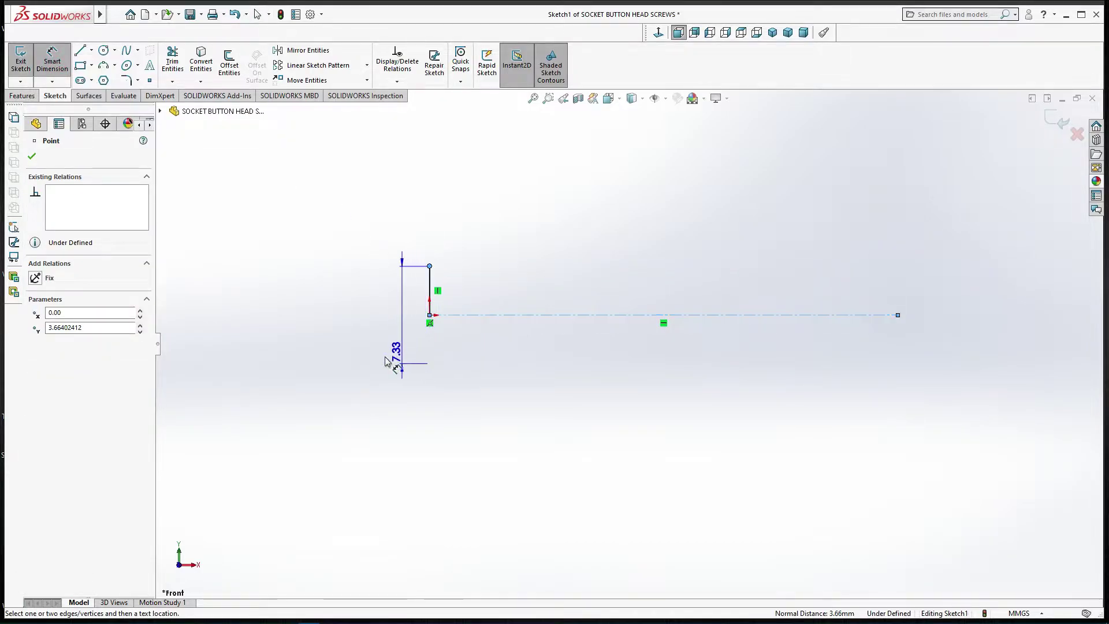
click(353, 364)
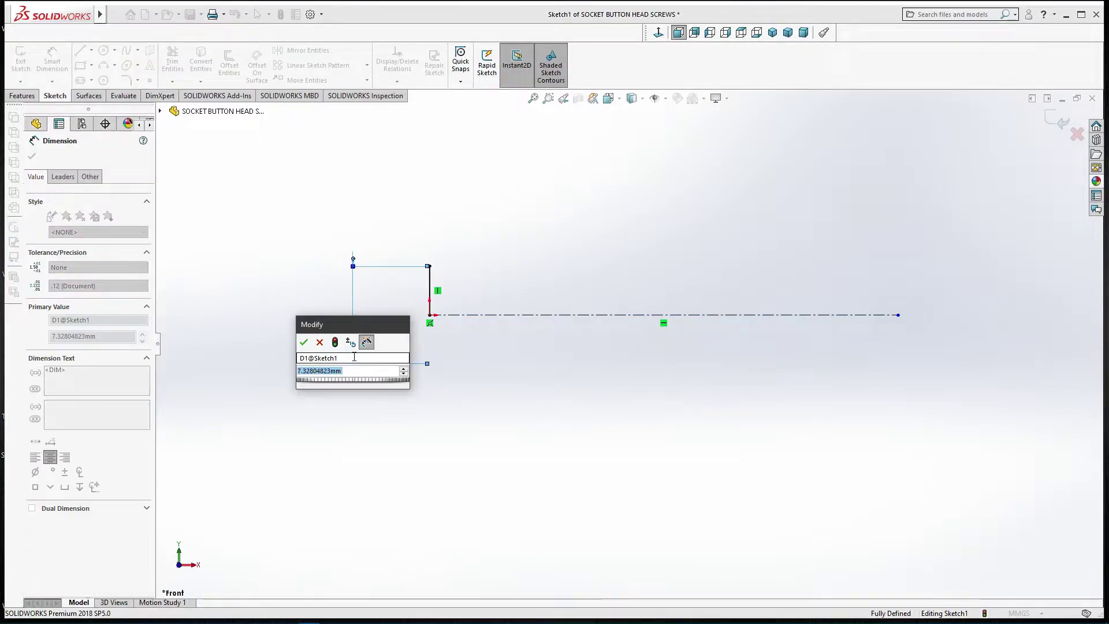
text(17)
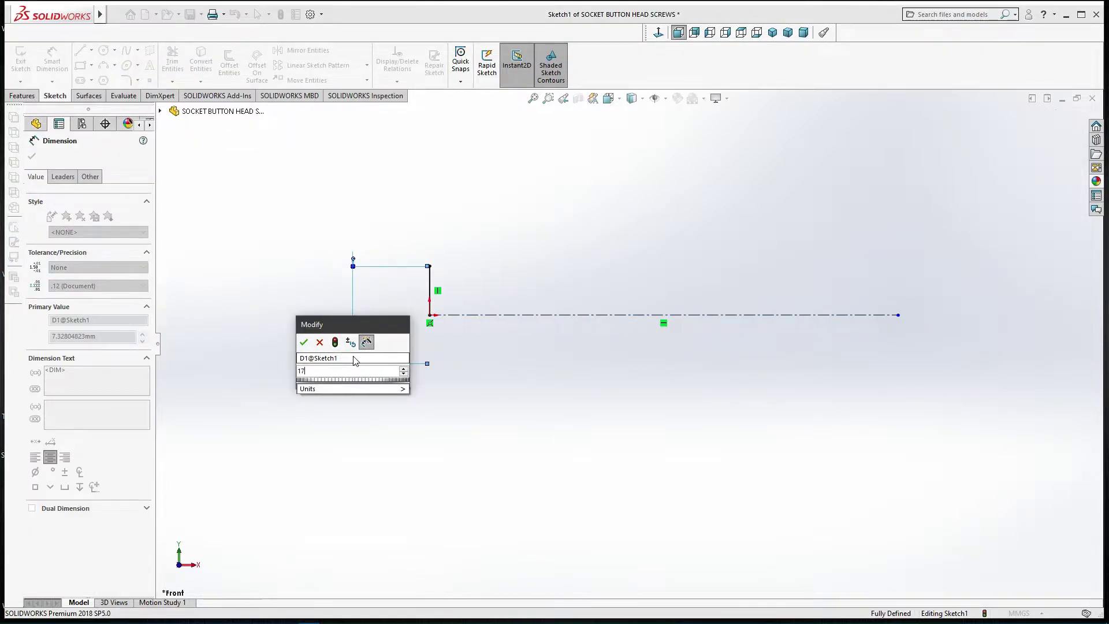
text(.5)
key(Return)
click(405, 359)
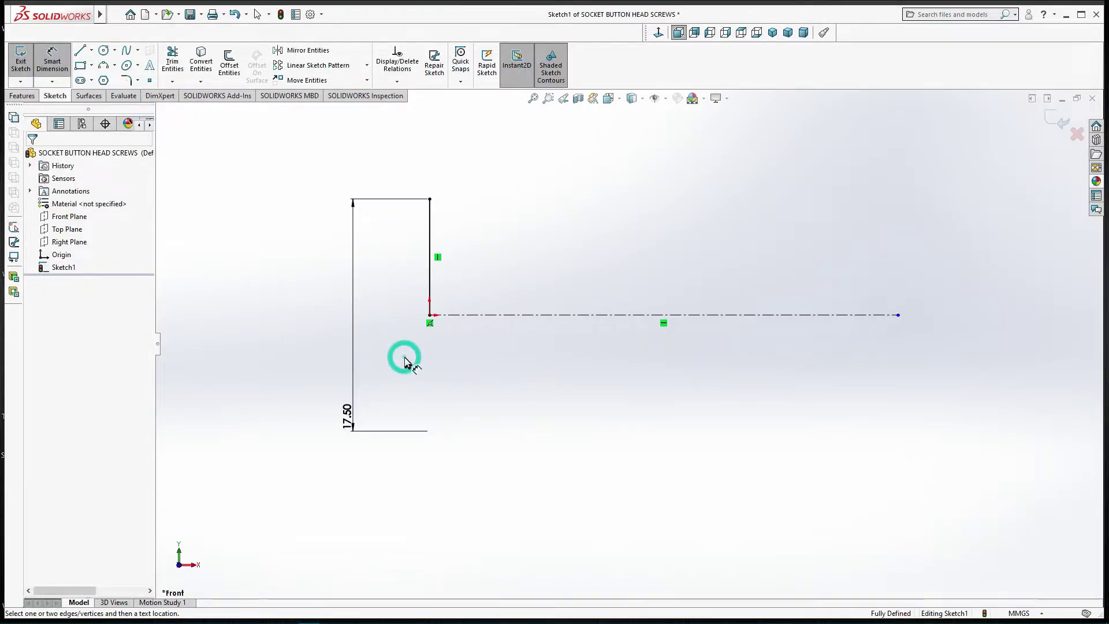
Draw a horizontal line about 35.29 mm long from the vertical line to above the centerline's end.
click(84, 54)
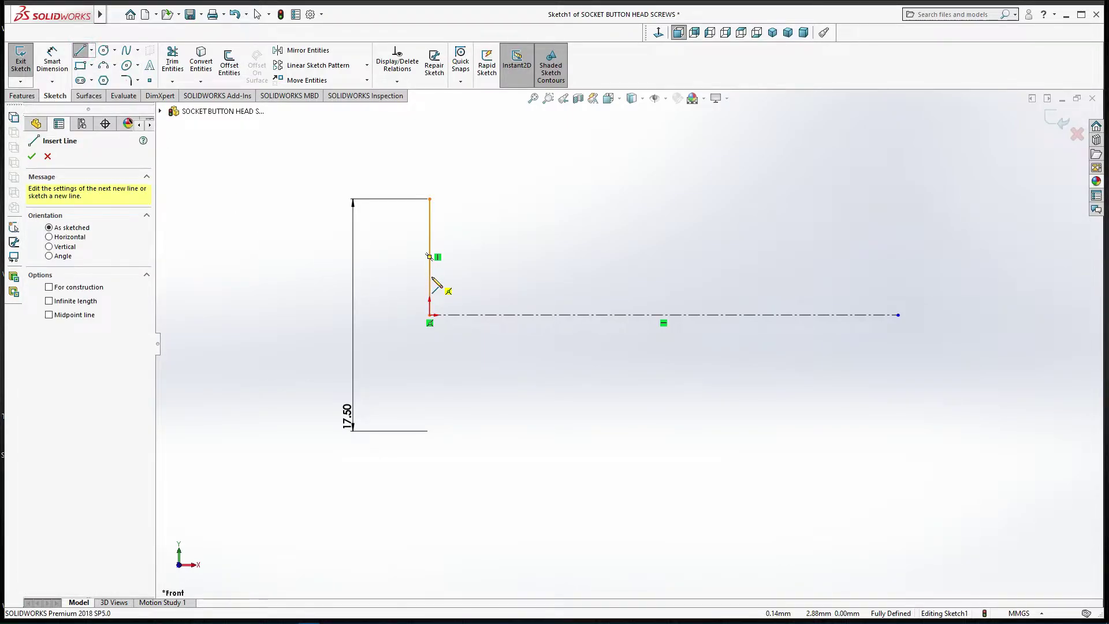
click(430, 276)
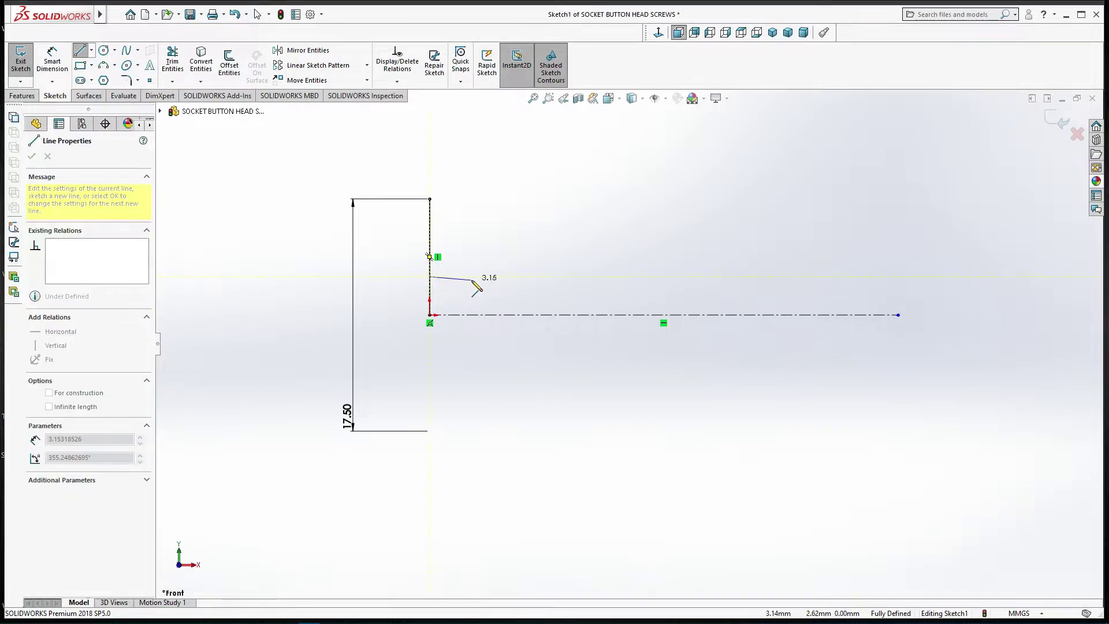
right_click(477, 276)
click(503, 287)
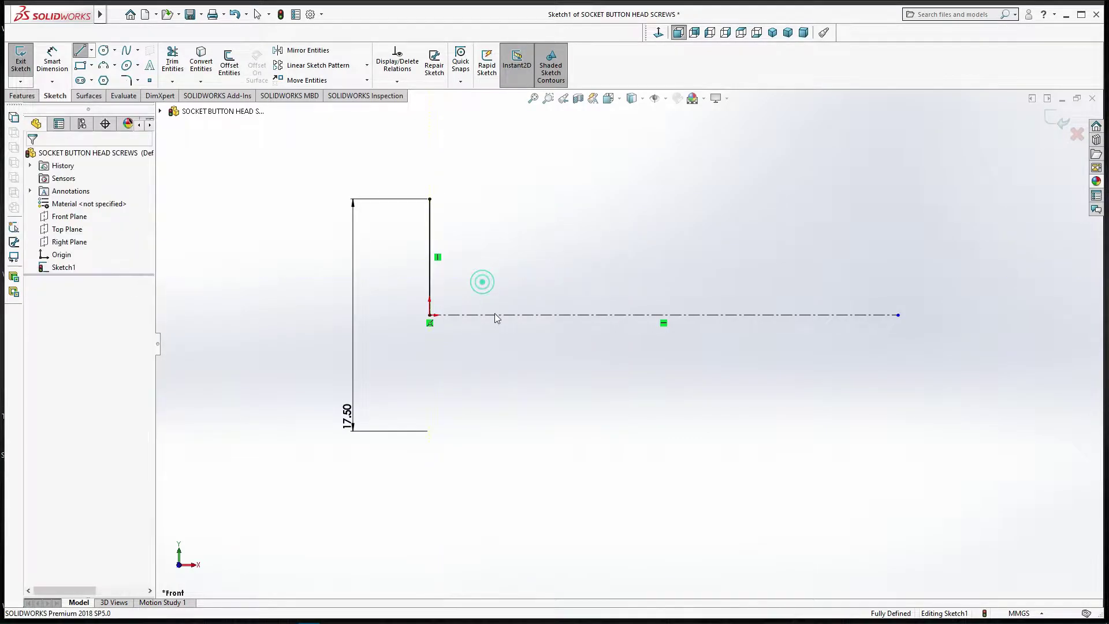
click(84, 58)
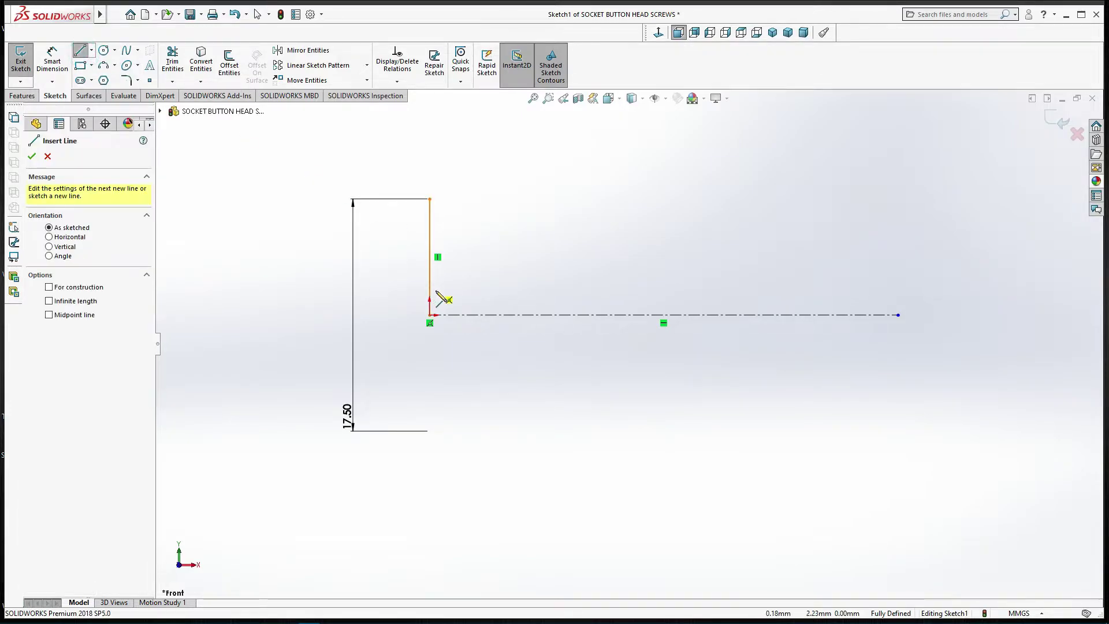
click(431, 288)
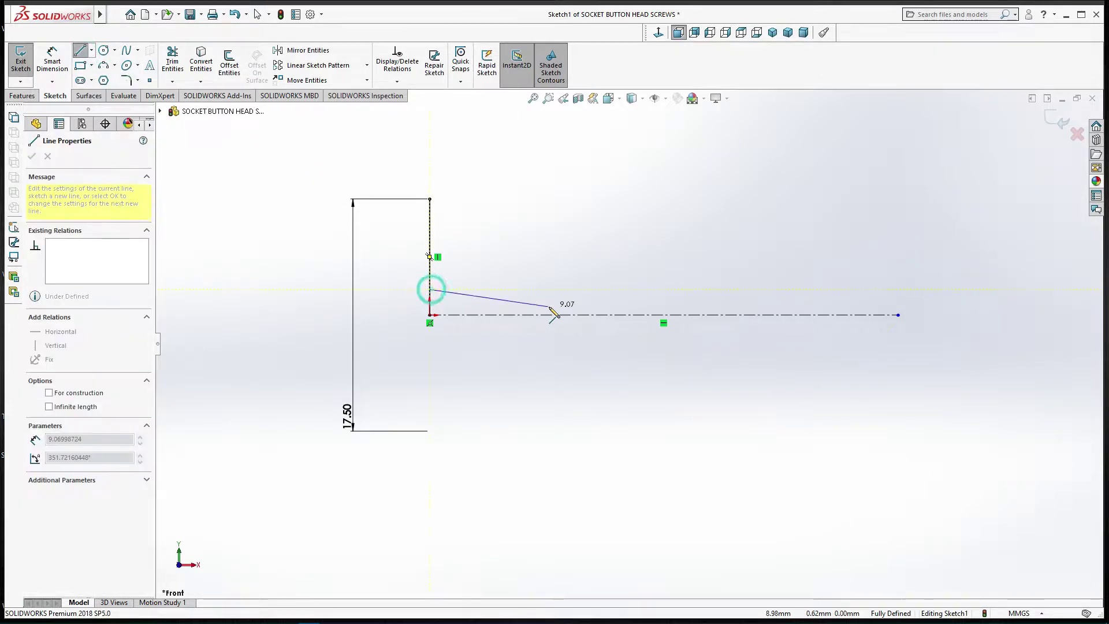
click(898, 289)
right_click(897, 289)
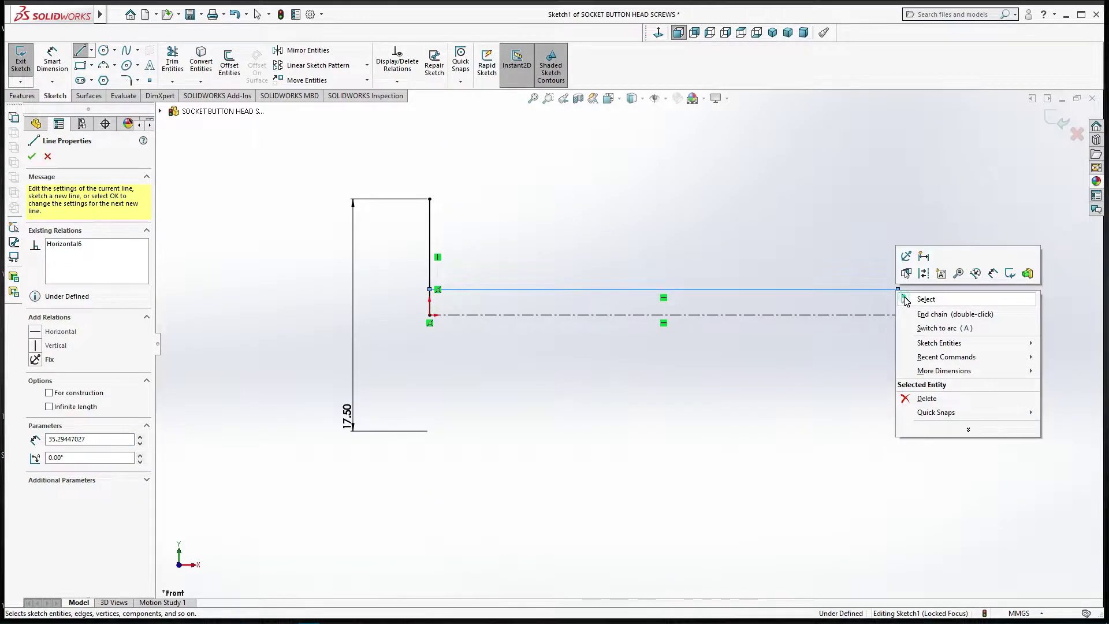
click(924, 295)
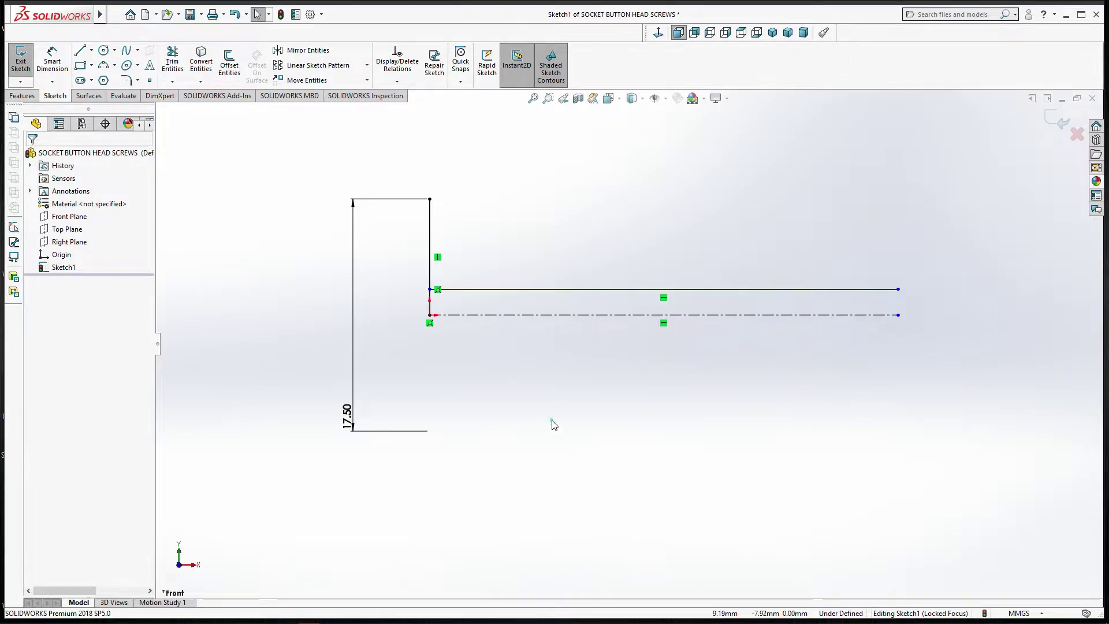
Dimension the horizontal line to the centerline as an 11.20 mm diameter.
click(52, 58)
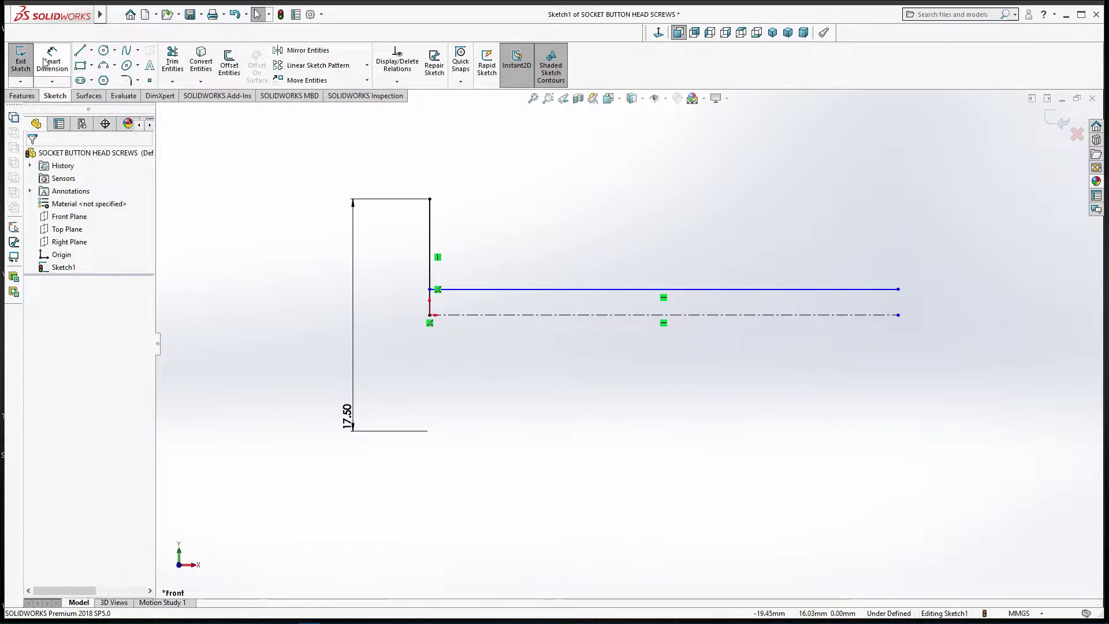
click(506, 289)
click(481, 316)
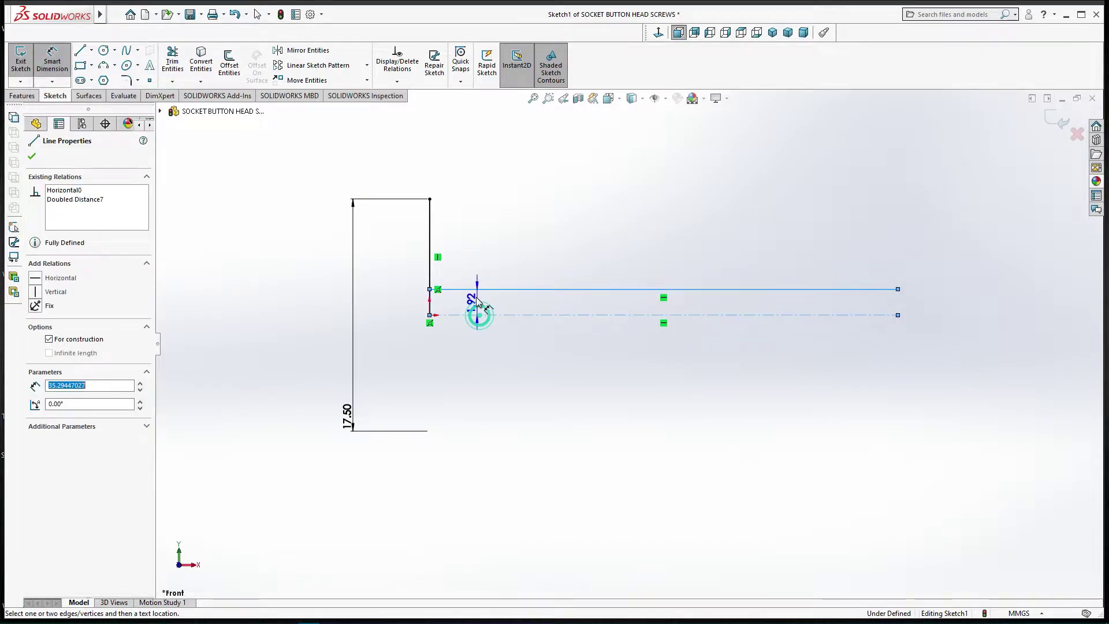
click(392, 330)
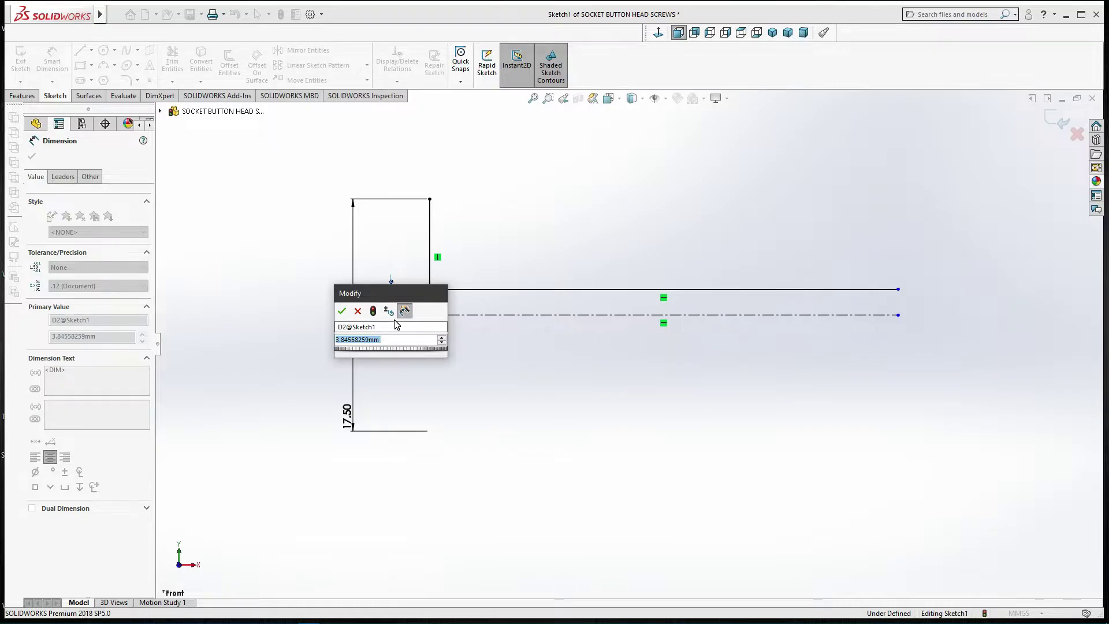
text(11.2)
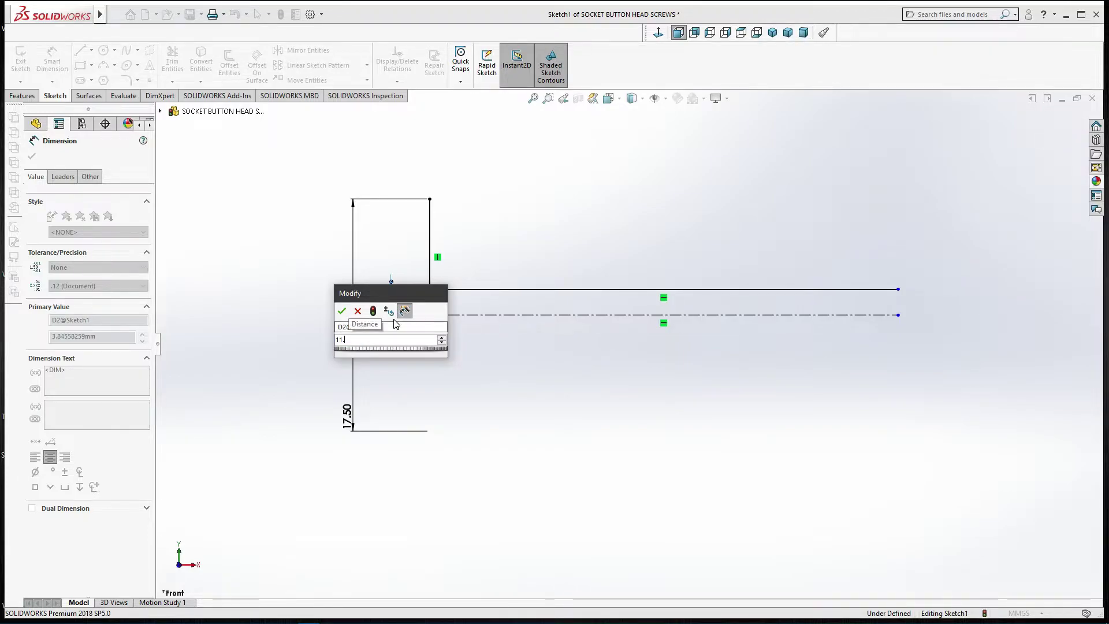
key(Return)
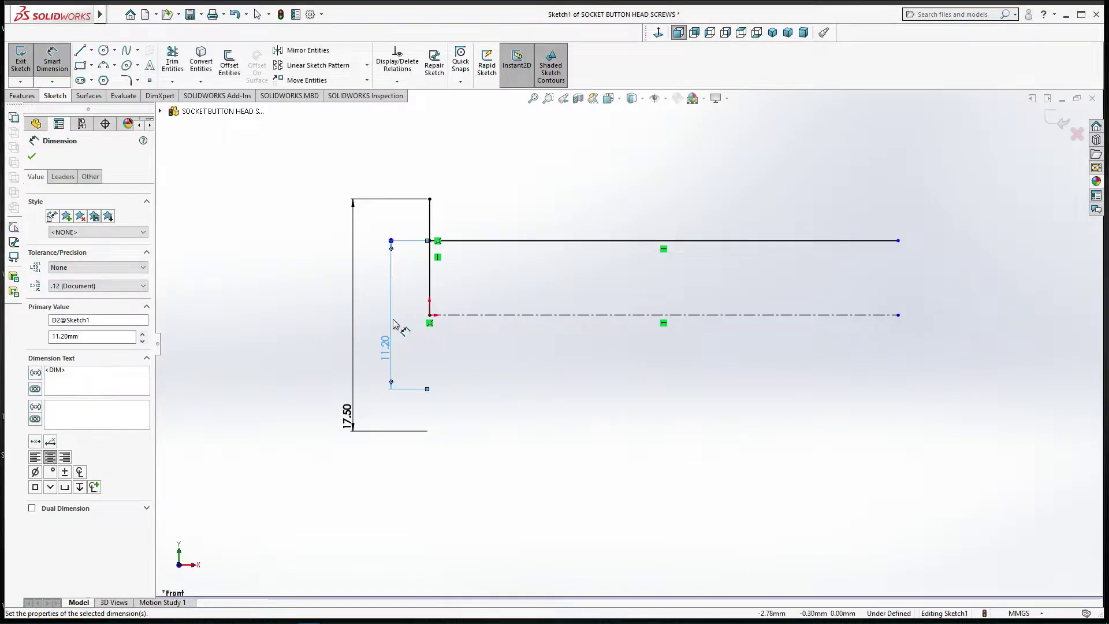
click(494, 367)
right_click(495, 367)
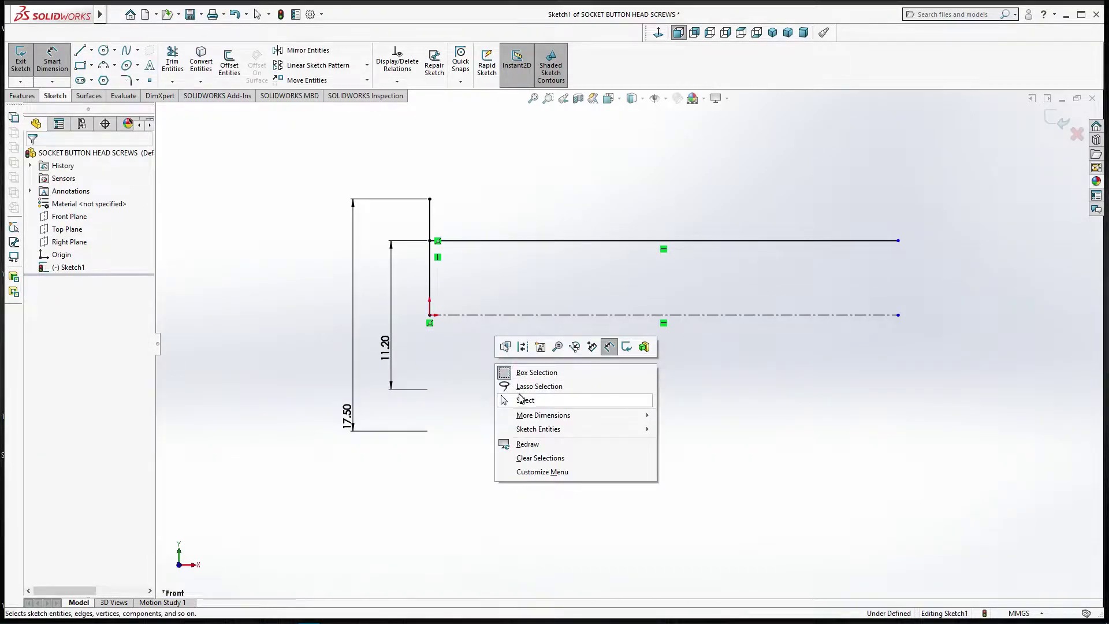
click(519, 393)
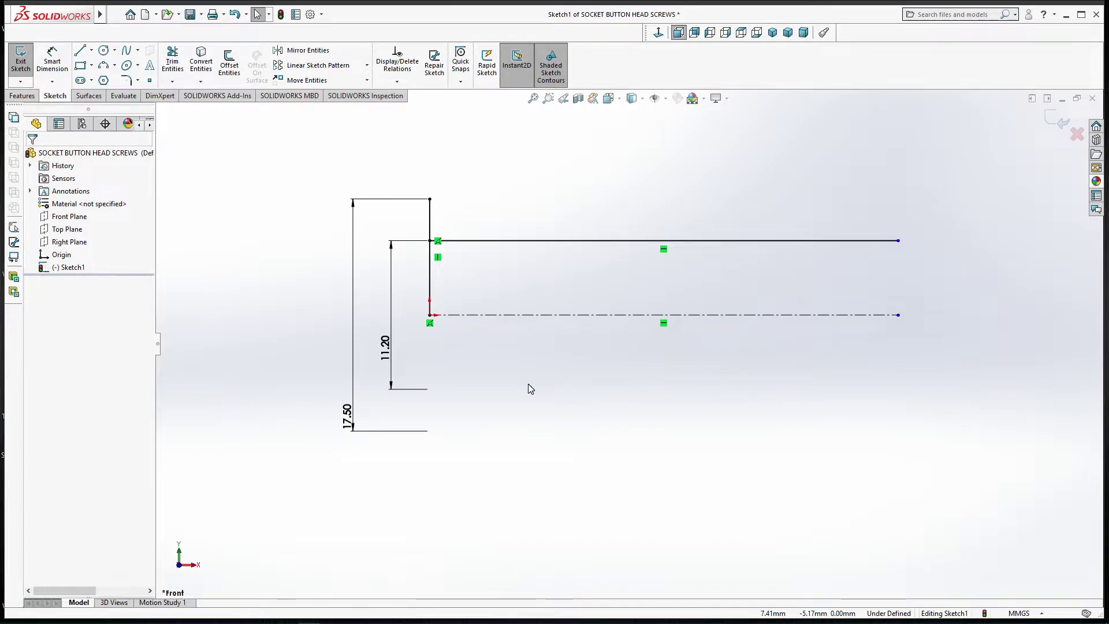
click(535, 407)
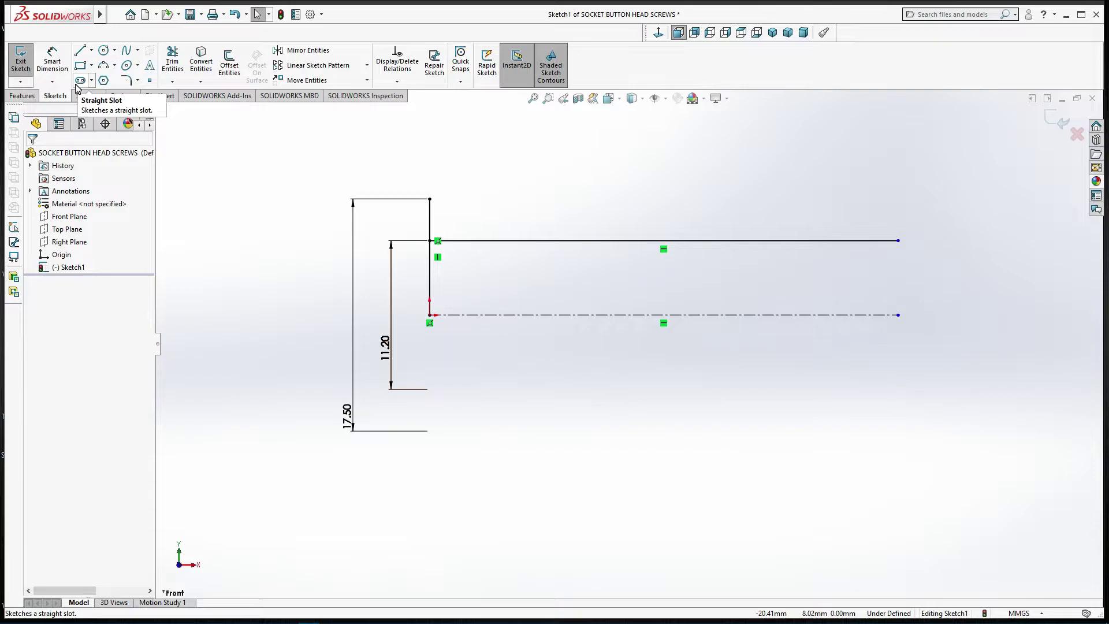
Draw a new line from the vertical line and give it a Horizontal relation.
click(80, 55)
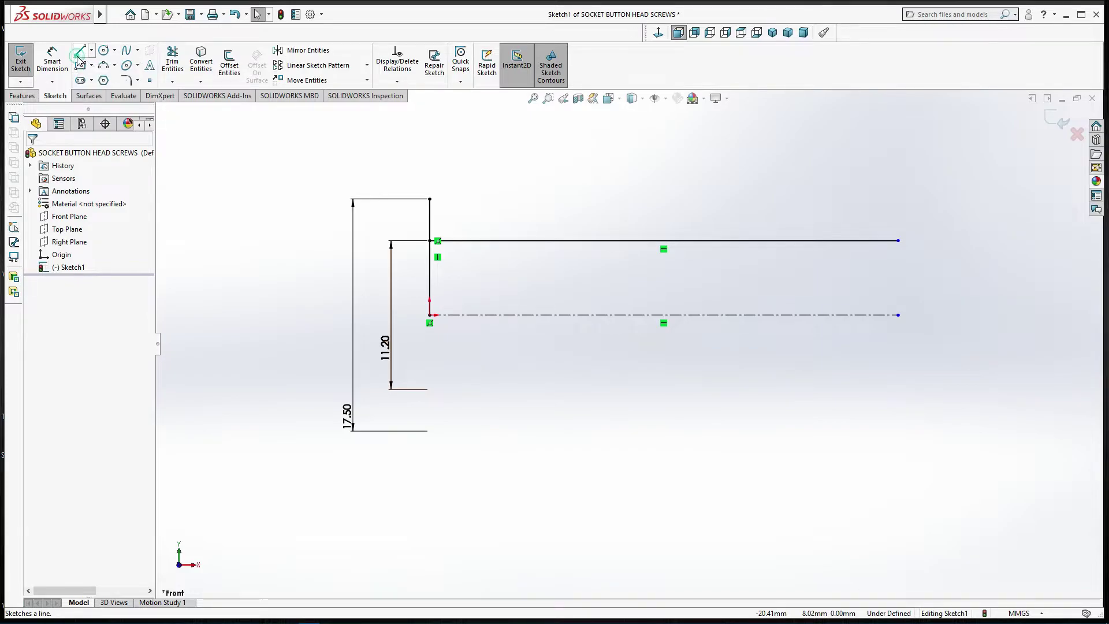
click(430, 281)
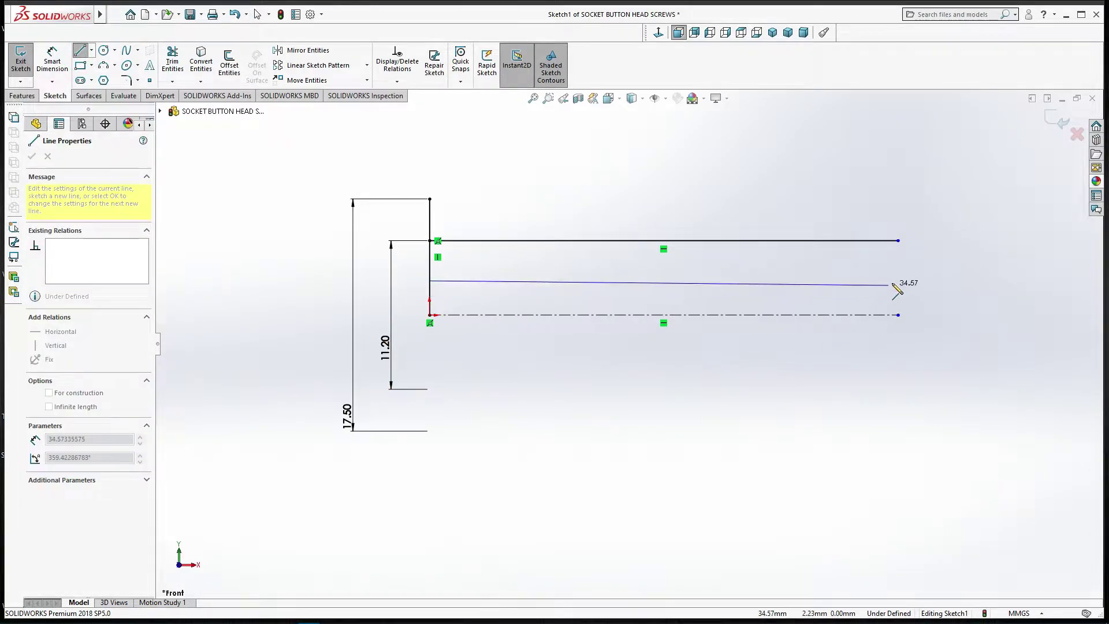
click(899, 276)
right_click(899, 276)
click(927, 285)
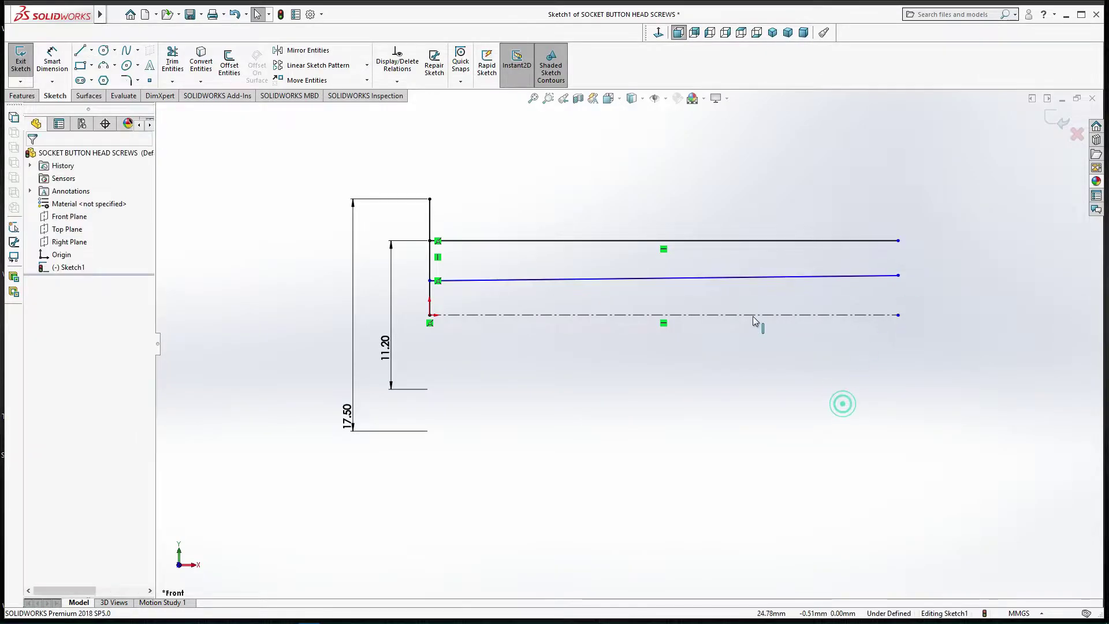
click(733, 282)
click(768, 230)
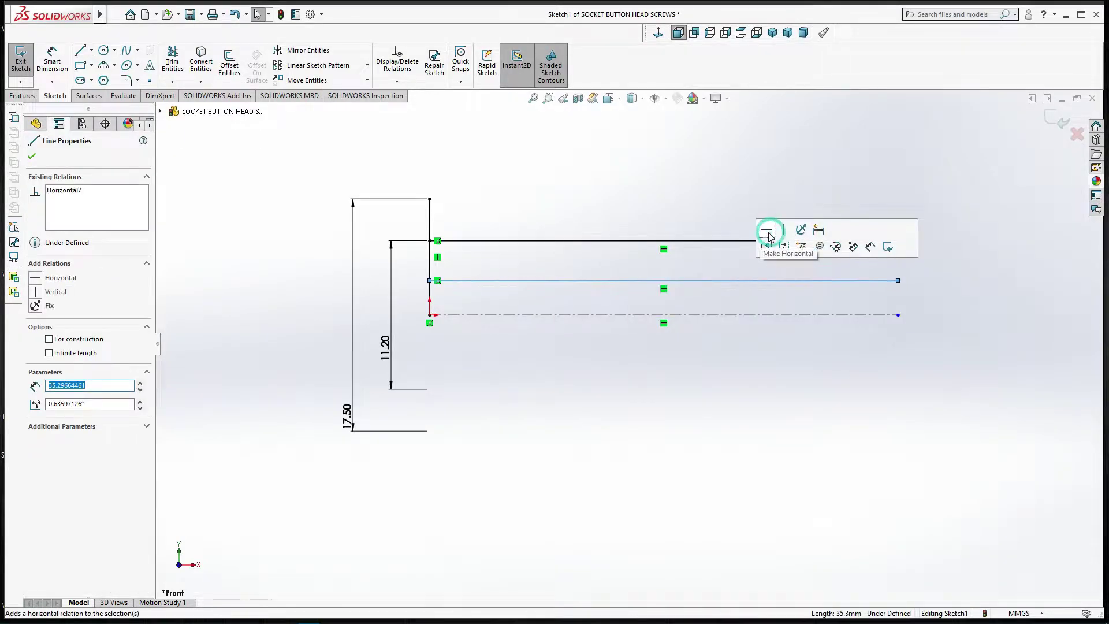
click(776, 348)
Dimension the new line to the centreline as a 10.00 mm diameter.
click(52, 57)
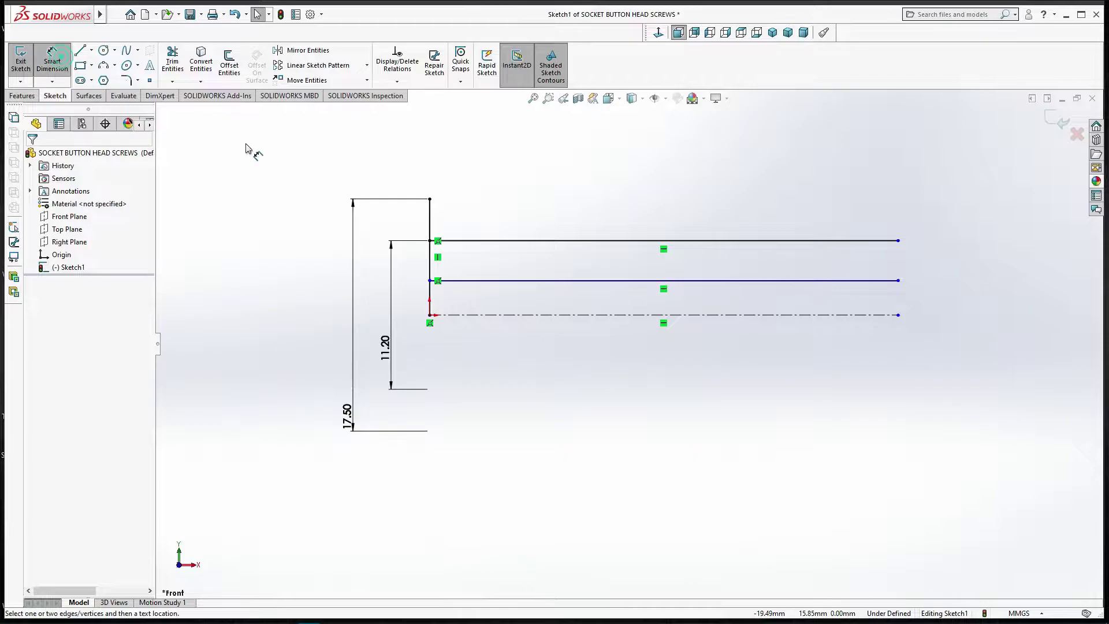
click(451, 280)
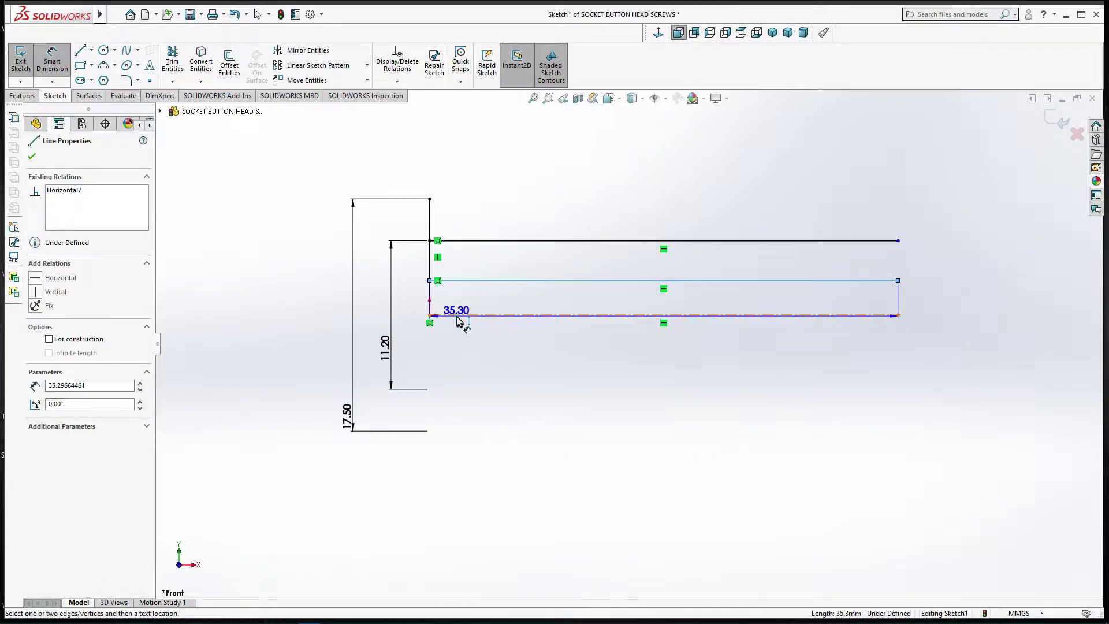
click(453, 315)
click(416, 331)
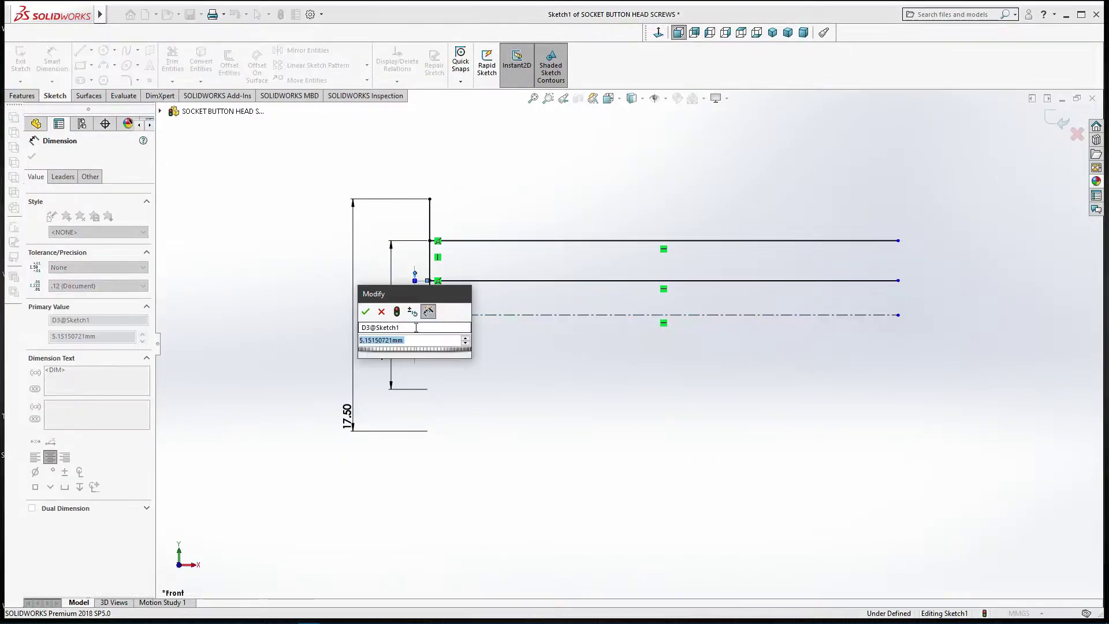
text(10)
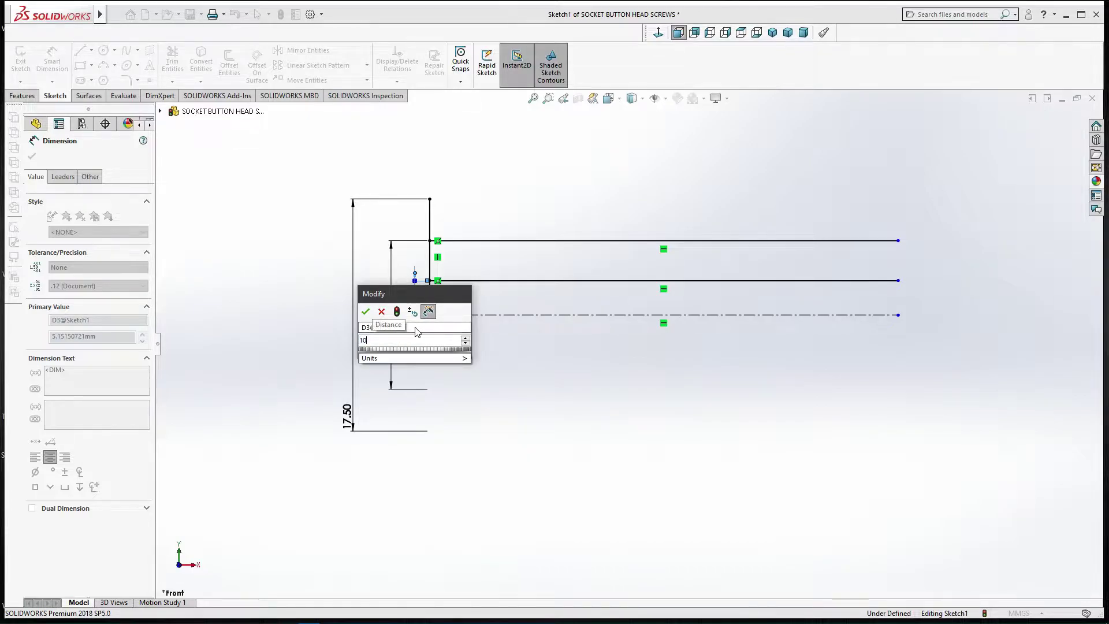
key(Return)
right_click(508, 367)
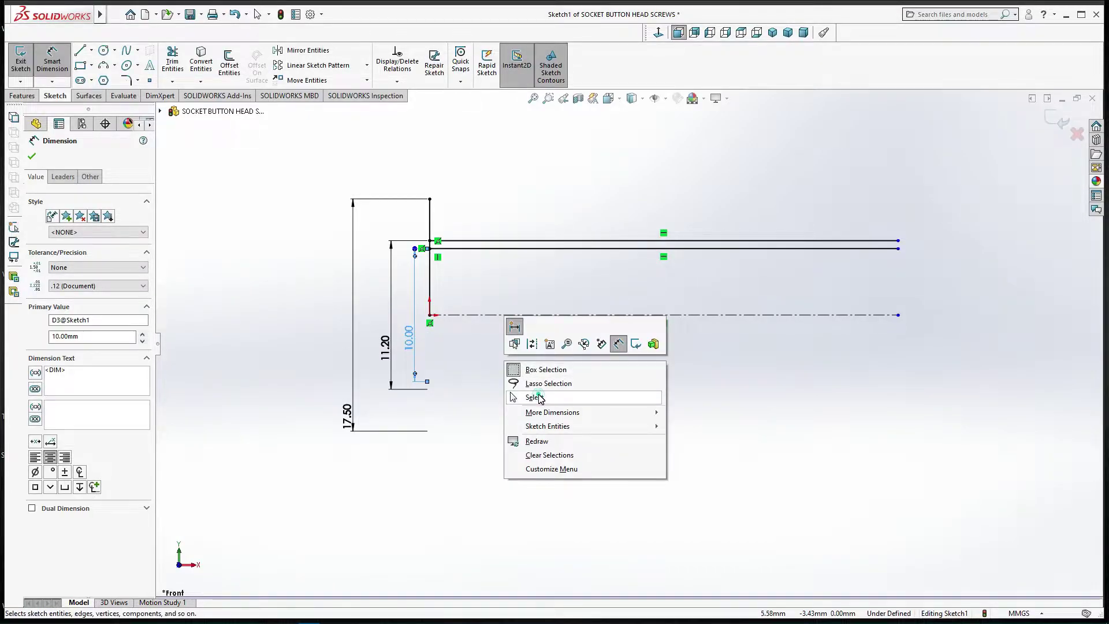
click(531, 397)
scroll(456, 254, down, 1)
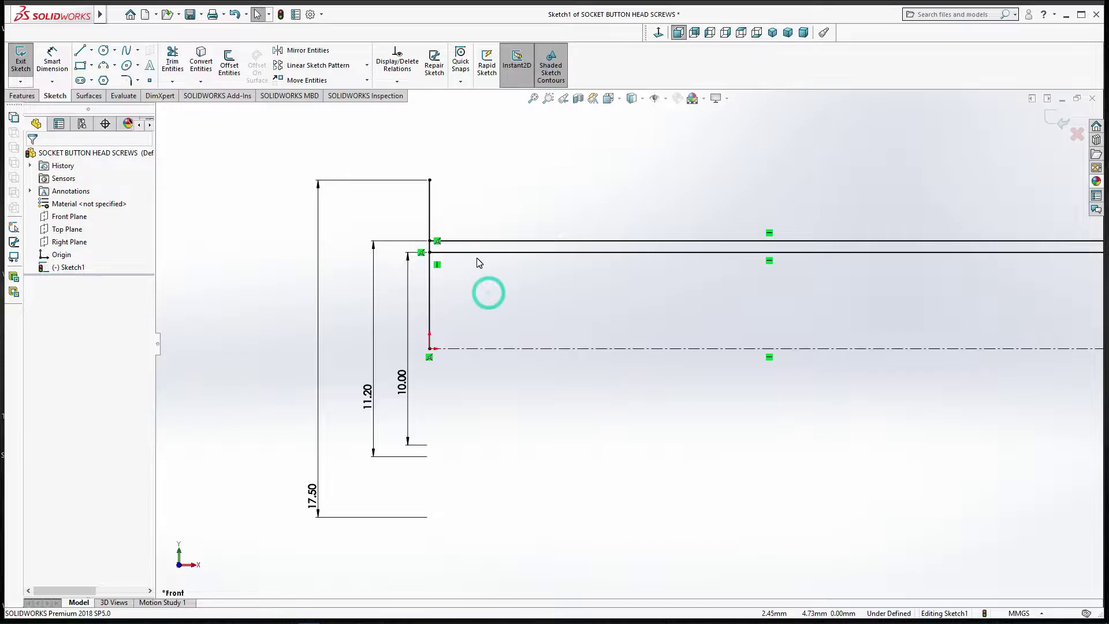
scroll(475, 263, down, 2)
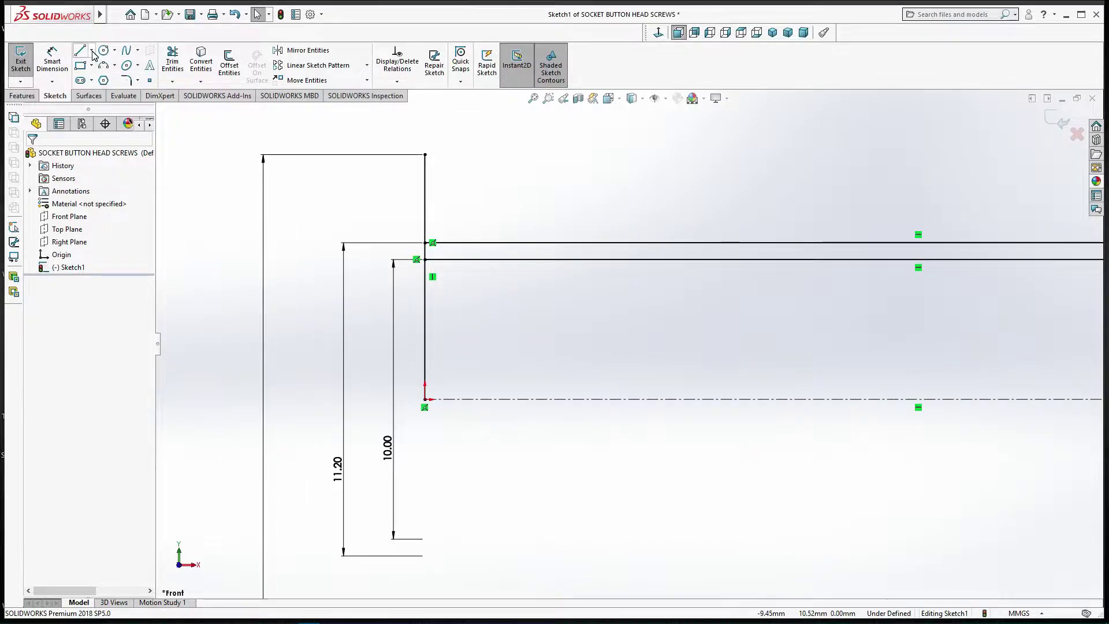
Draw a 3 Point Arc from the head corner down onto the 10.00 line.
click(108, 65)
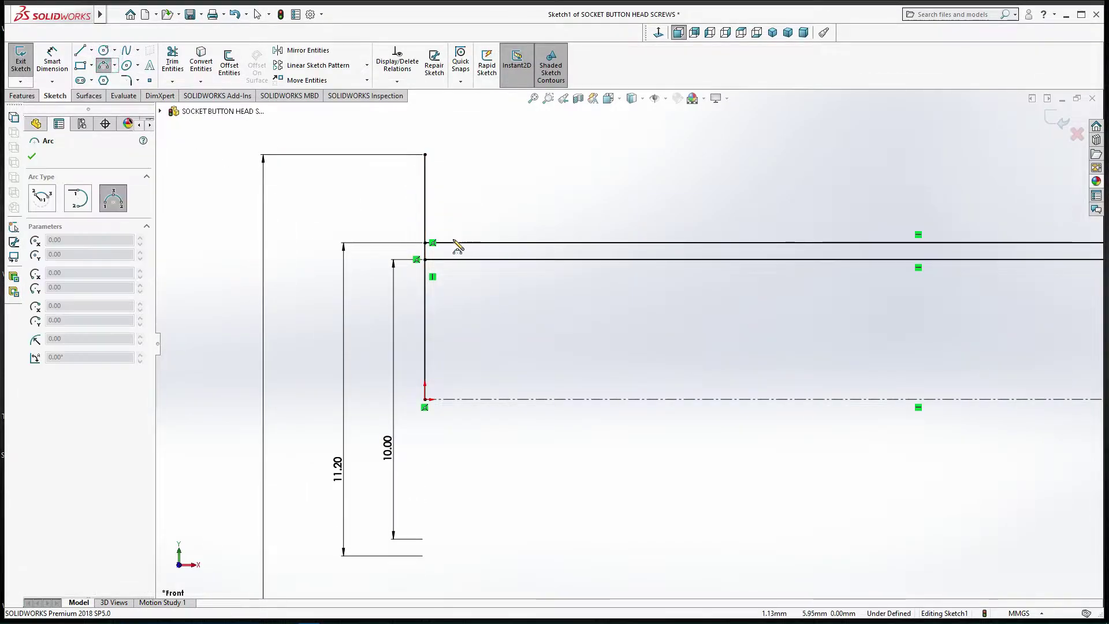
click(432, 243)
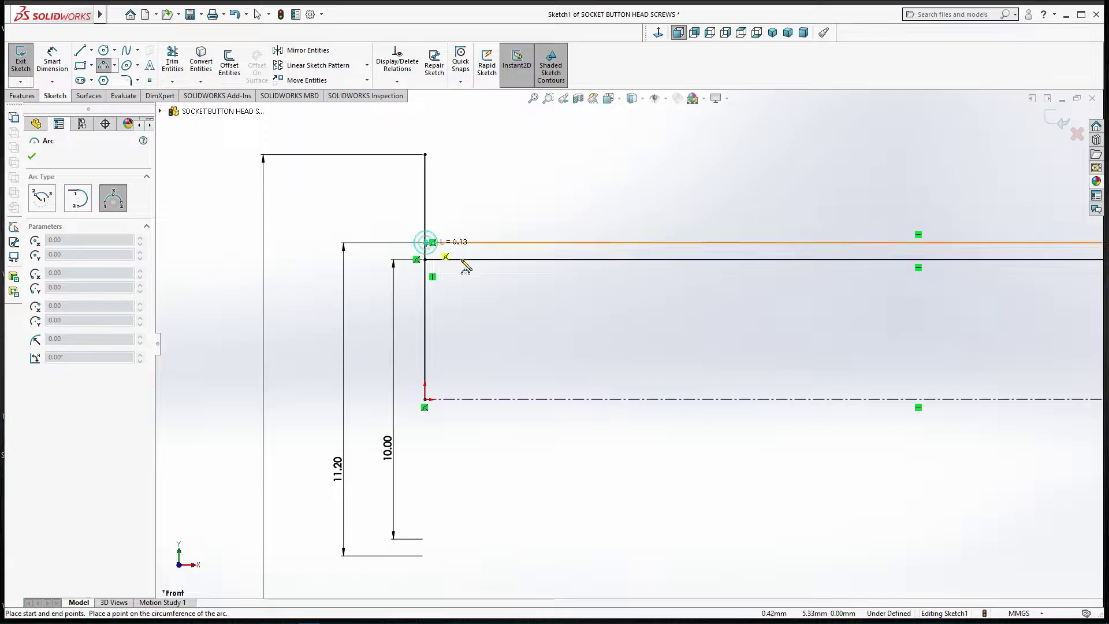
click(525, 261)
click(480, 260)
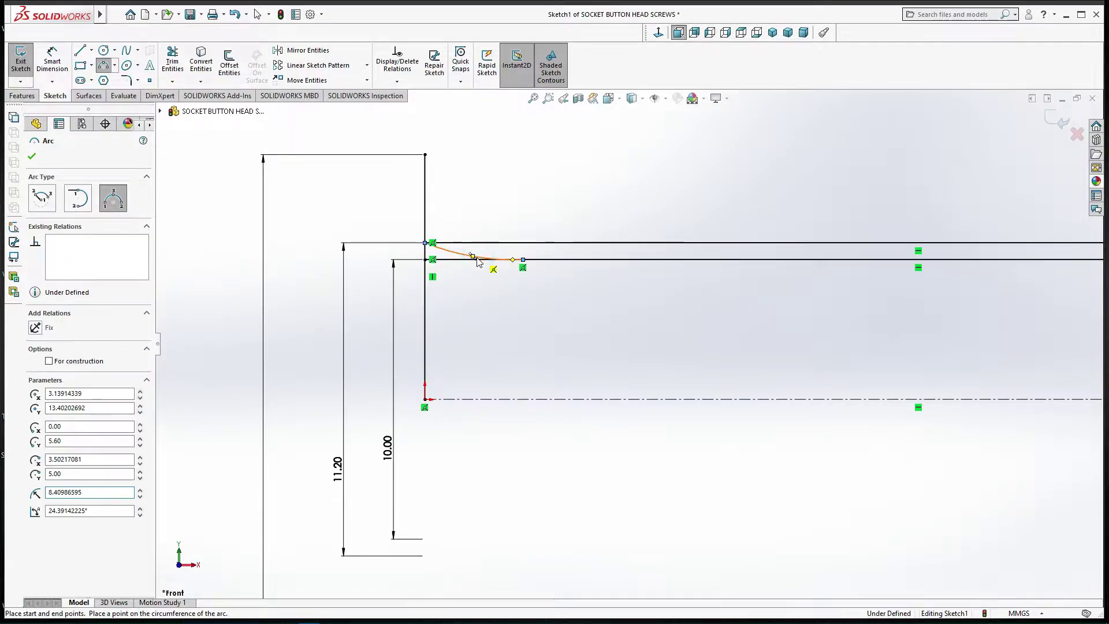
right_click(480, 260)
click(494, 265)
scroll(468, 274, up, 2)
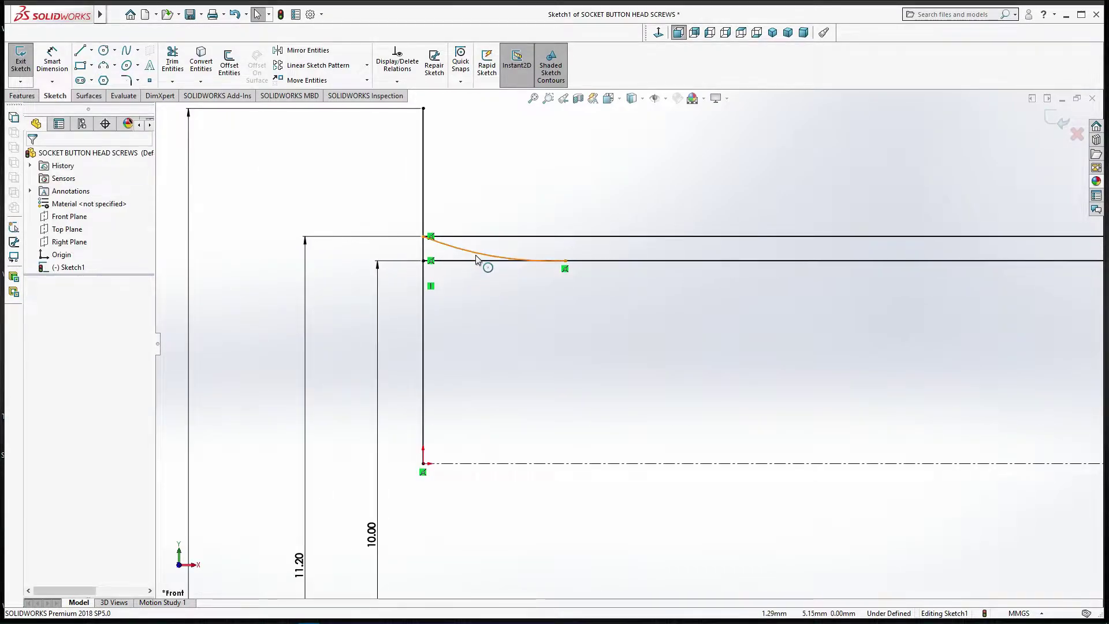
Make the arc tangent to the 10.00 shank line.
click(475, 258)
ctrl+click(497, 261)
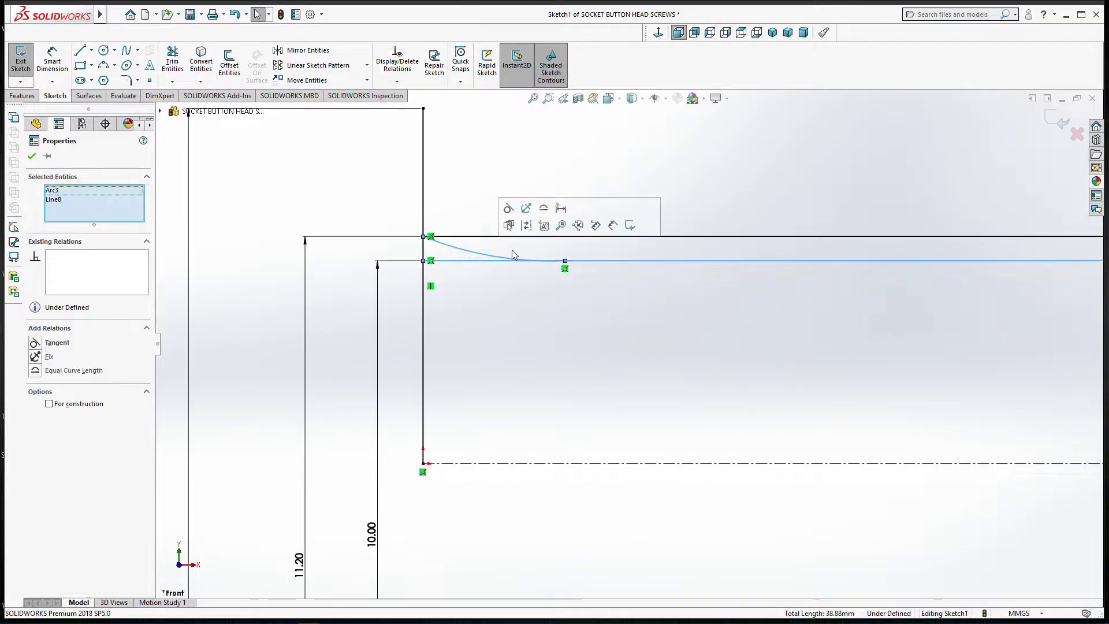
click(509, 209)
click(518, 286)
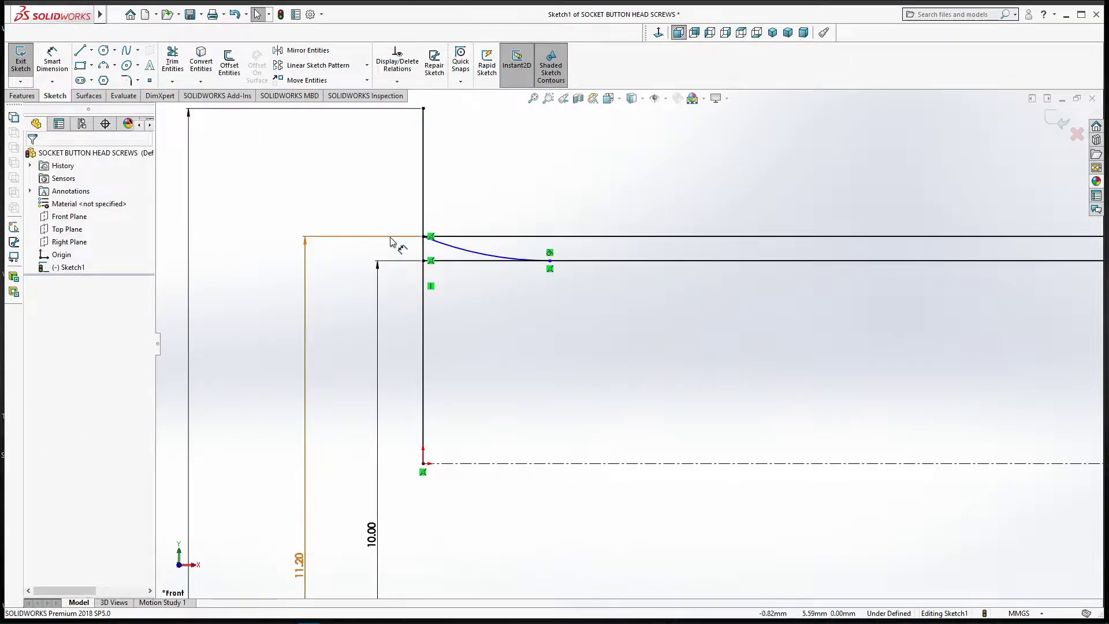
click(52, 61)
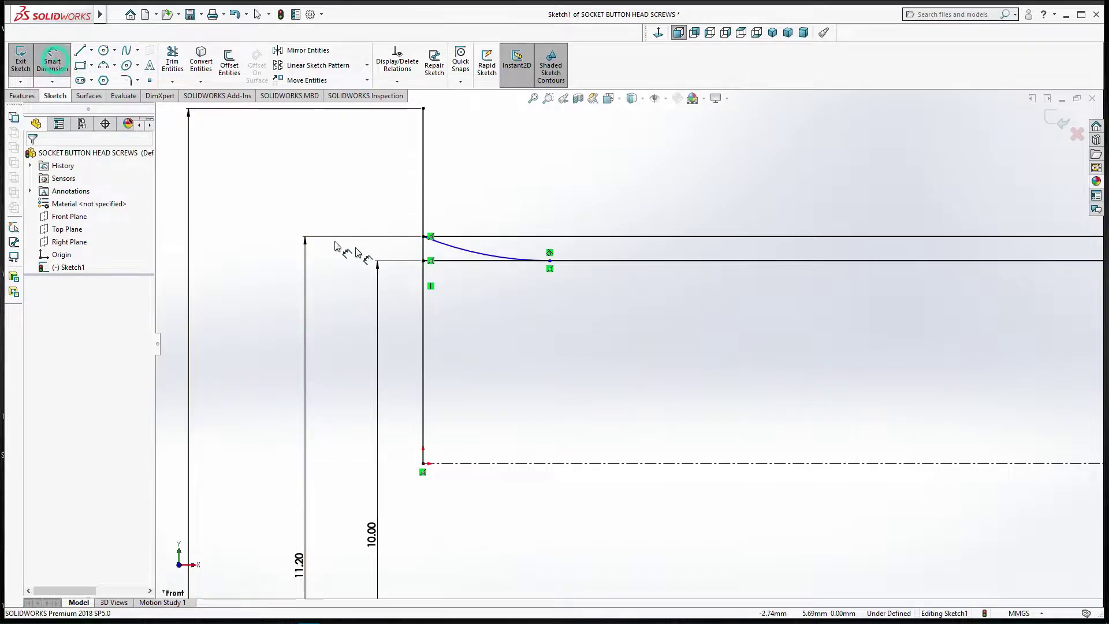
click(423, 237)
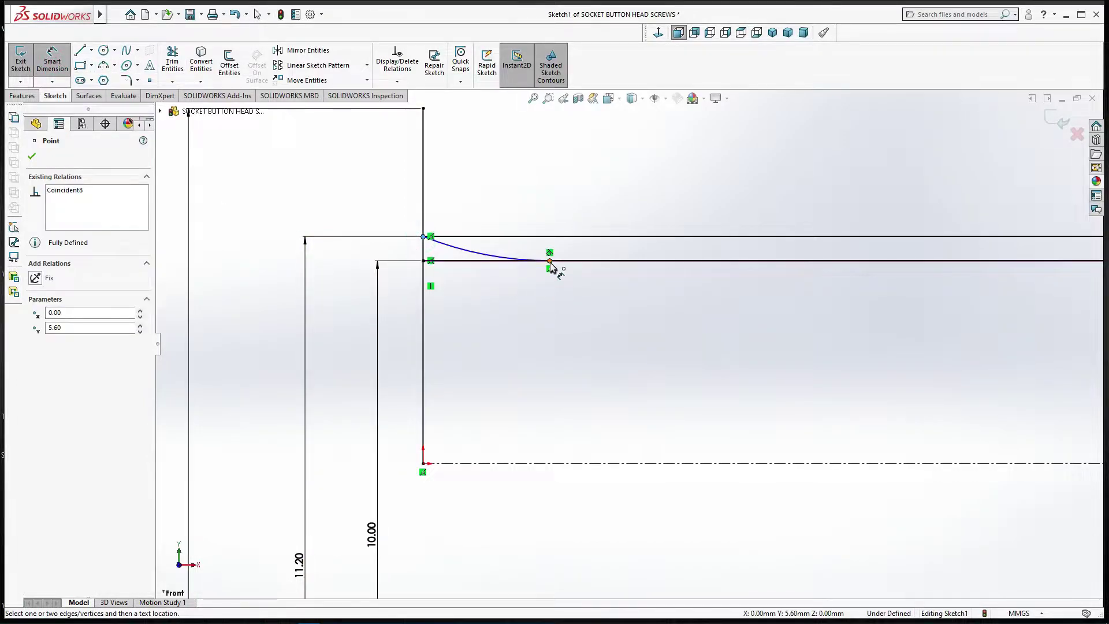
Dimension the arc's end 2.50 mm horizontally from the head corner.
click(549, 261)
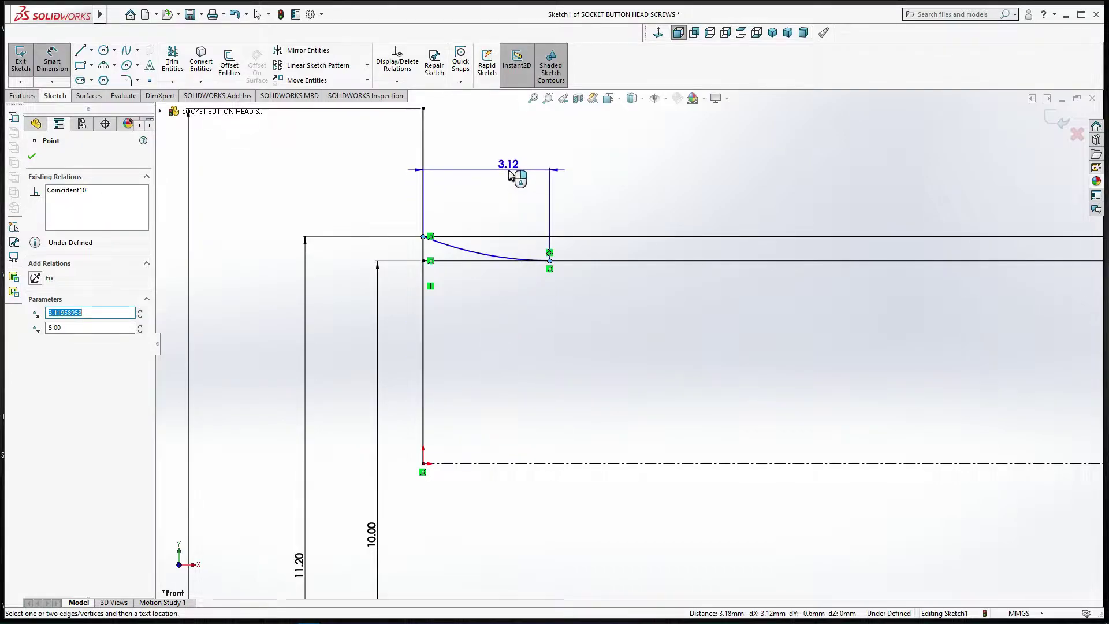
click(510, 173)
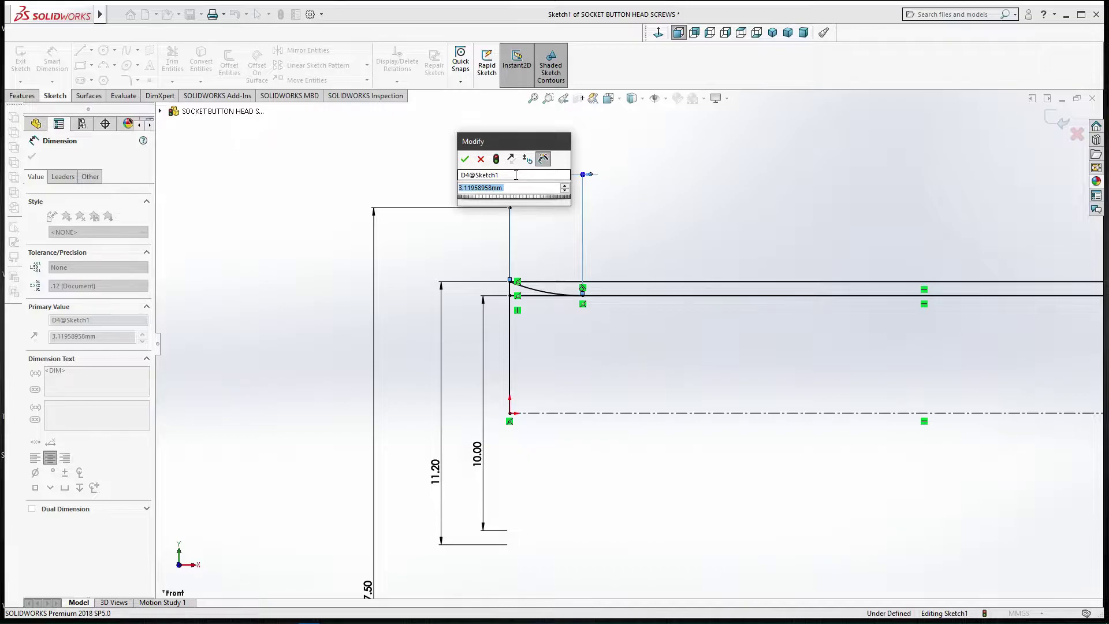
text(2.5)
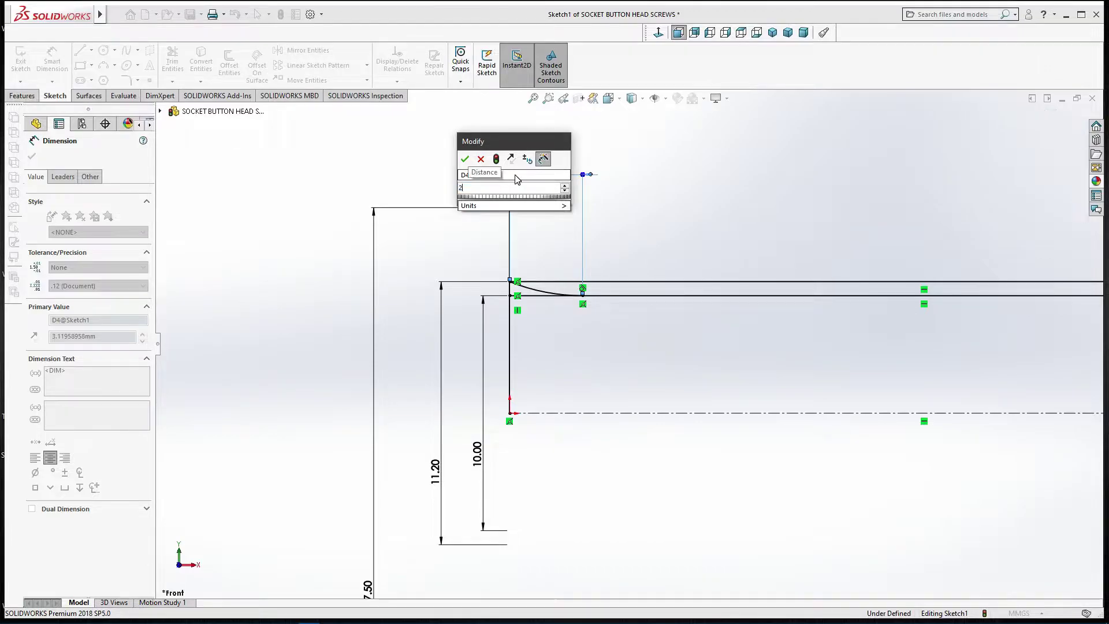
key(Return)
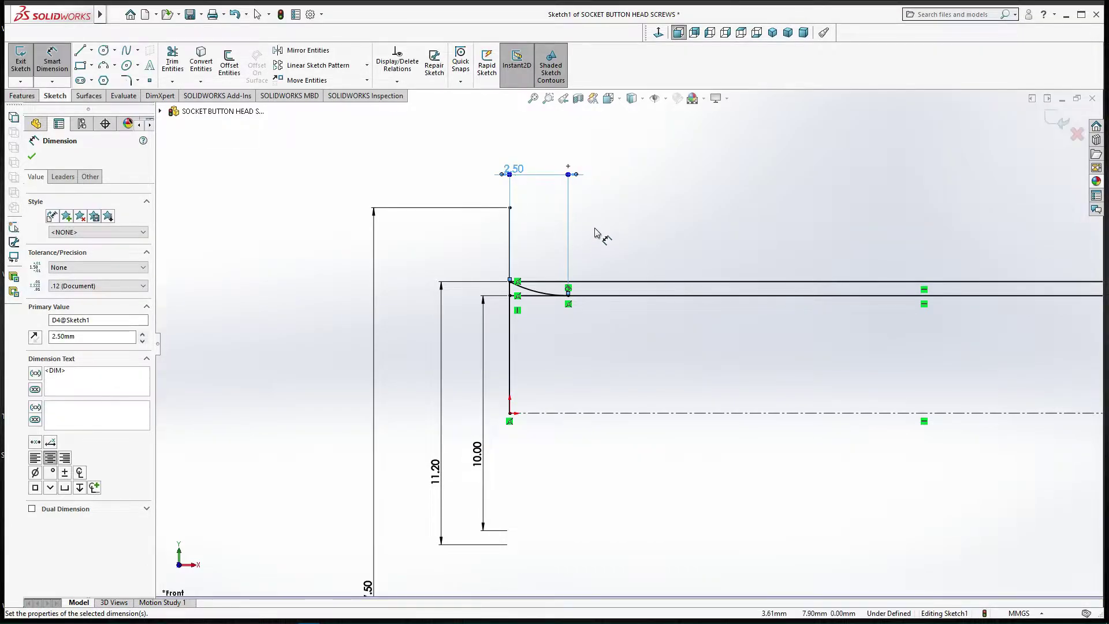
right_click(598, 230)
click(616, 253)
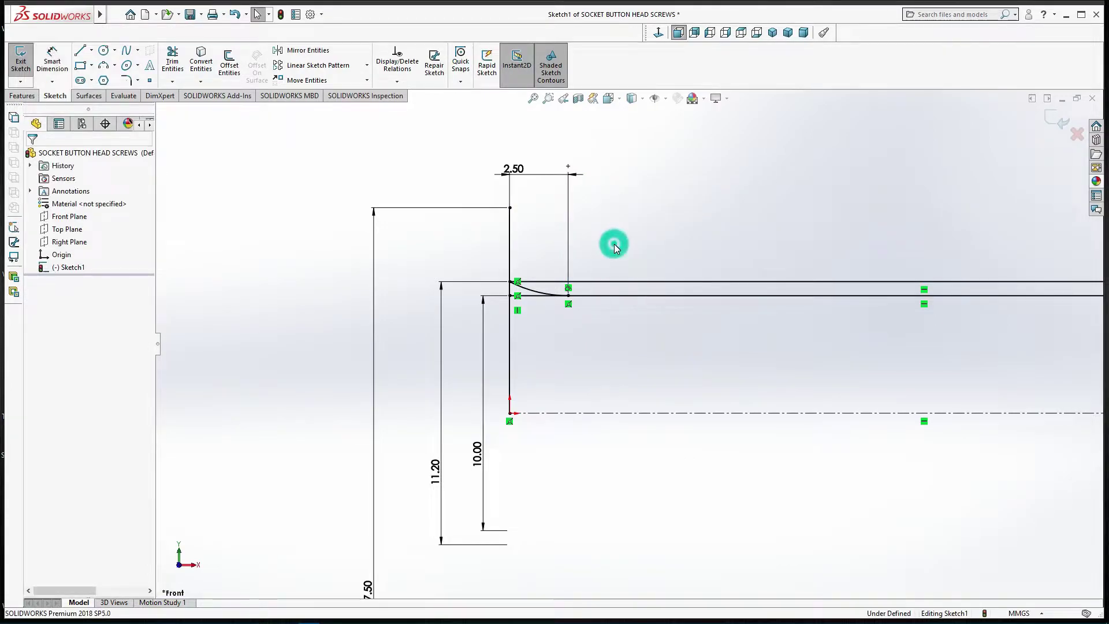
scroll(614, 248, down, 1)
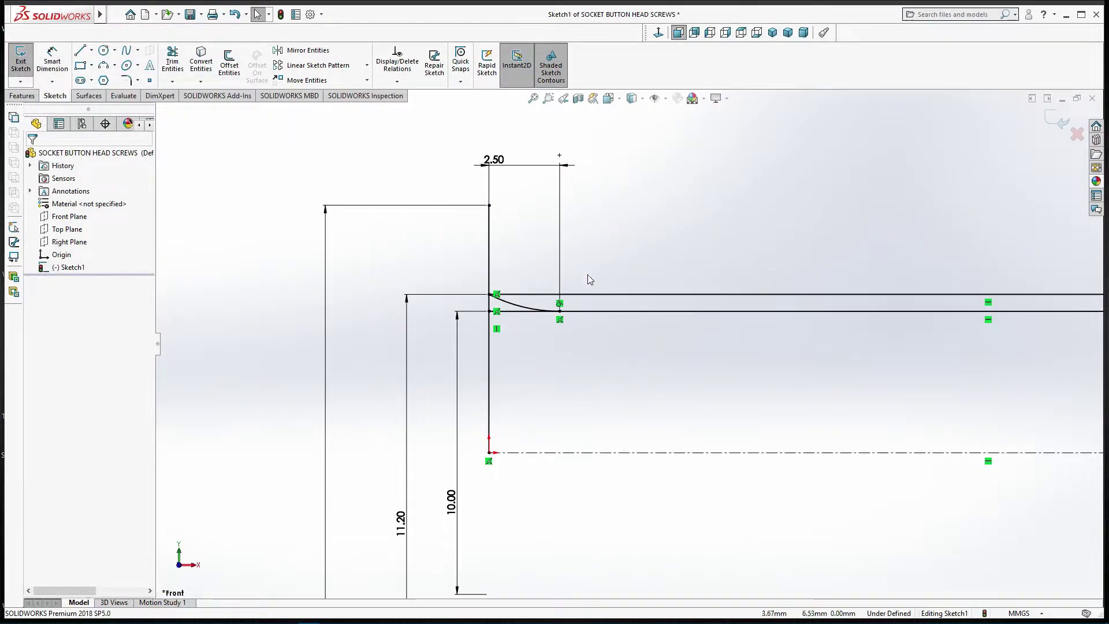
Trim away the top 11.20 line and the short stub beneath the arc.
click(166, 67)
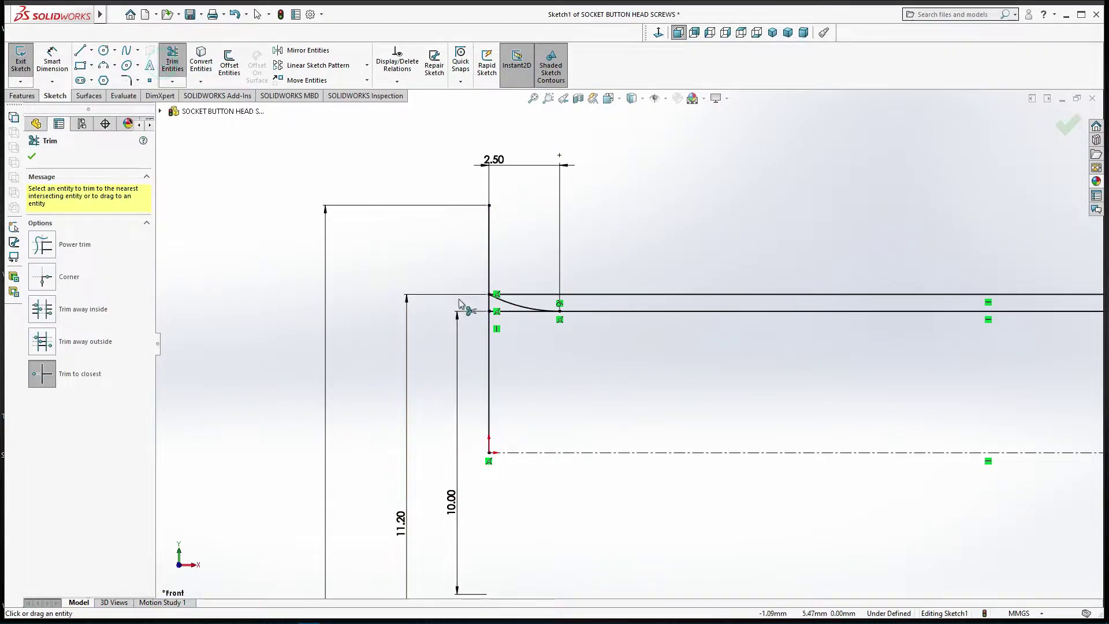
click(518, 295)
click(511, 312)
scroll(383, 315, up, 3)
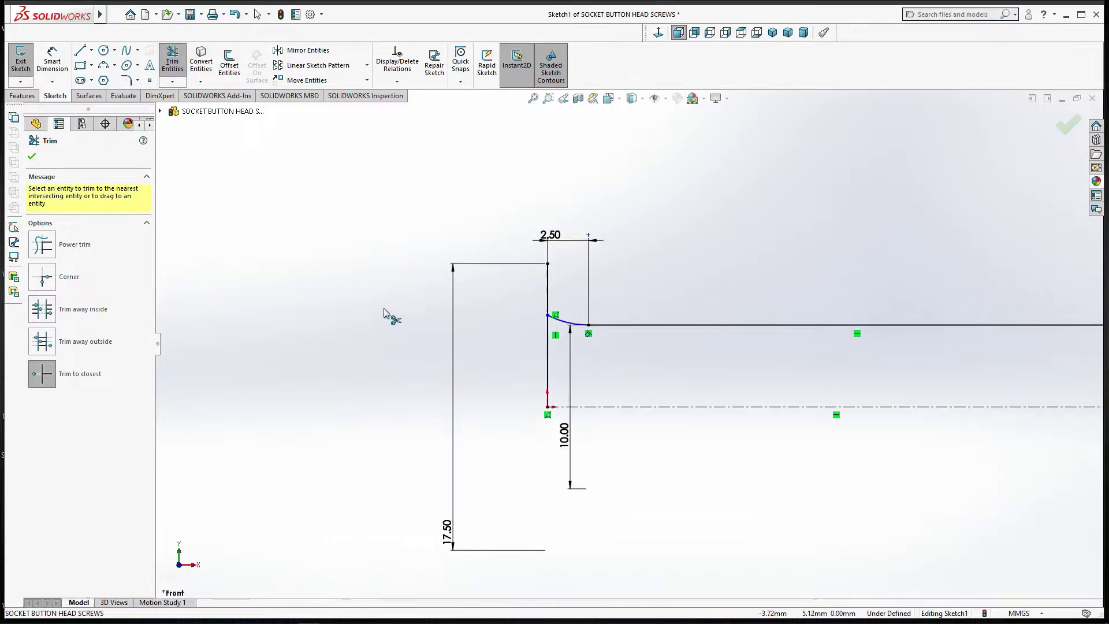
scroll(390, 325, up, 2)
scroll(629, 347, up, 2)
scroll(792, 379, down, 2)
right_click(636, 410)
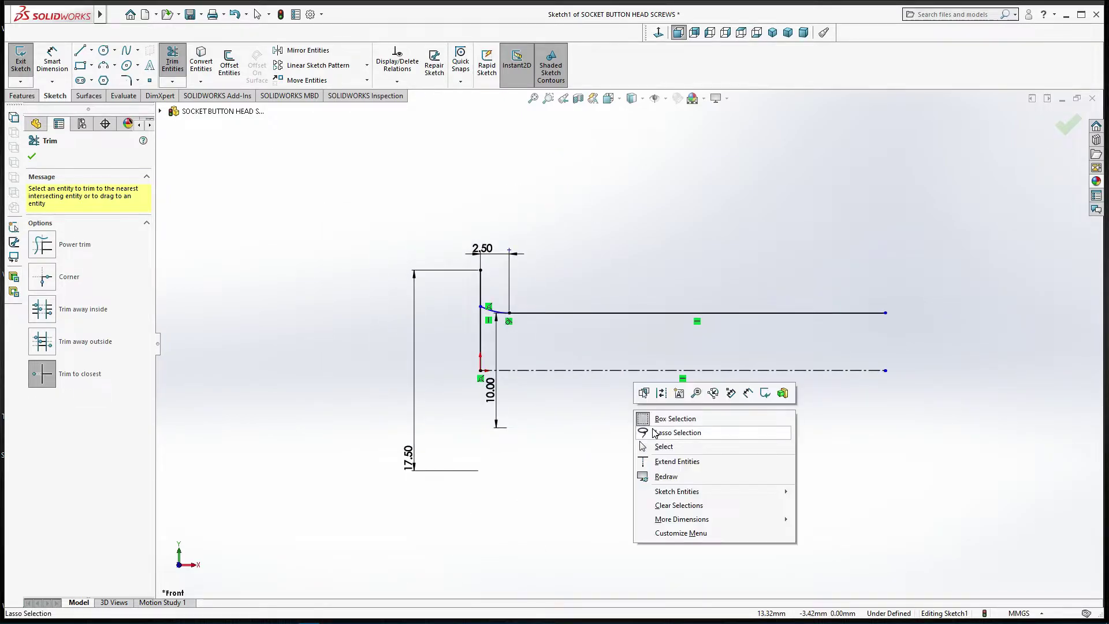
click(662, 443)
scroll(526, 286, up, 1)
click(693, 380)
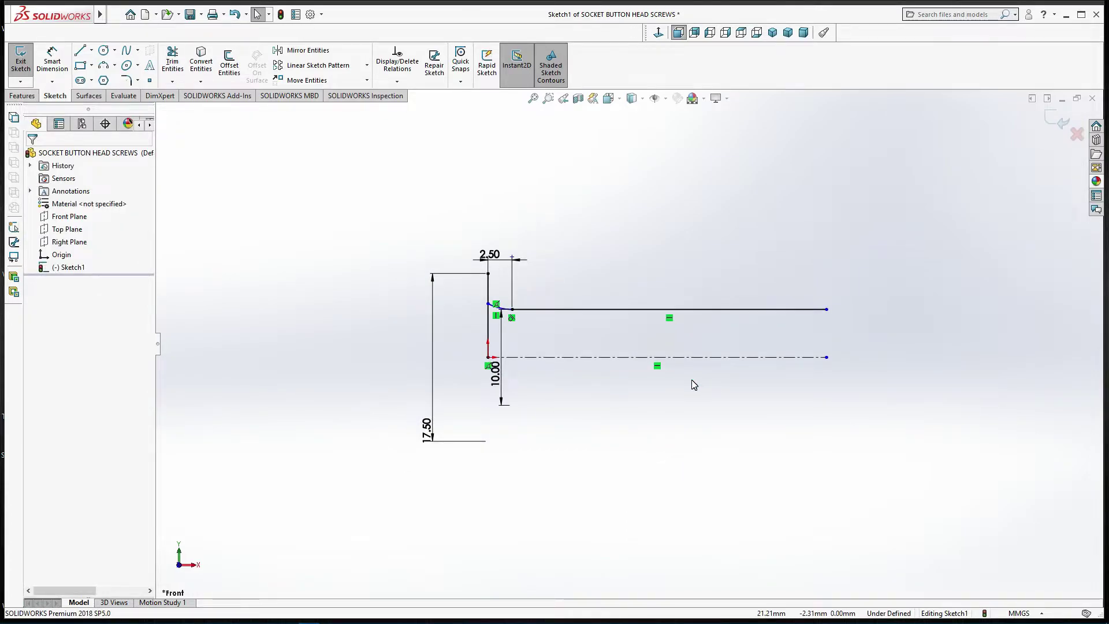
Set the shank line's length to 30.00 mm from the head's vertical line.
click(52, 60)
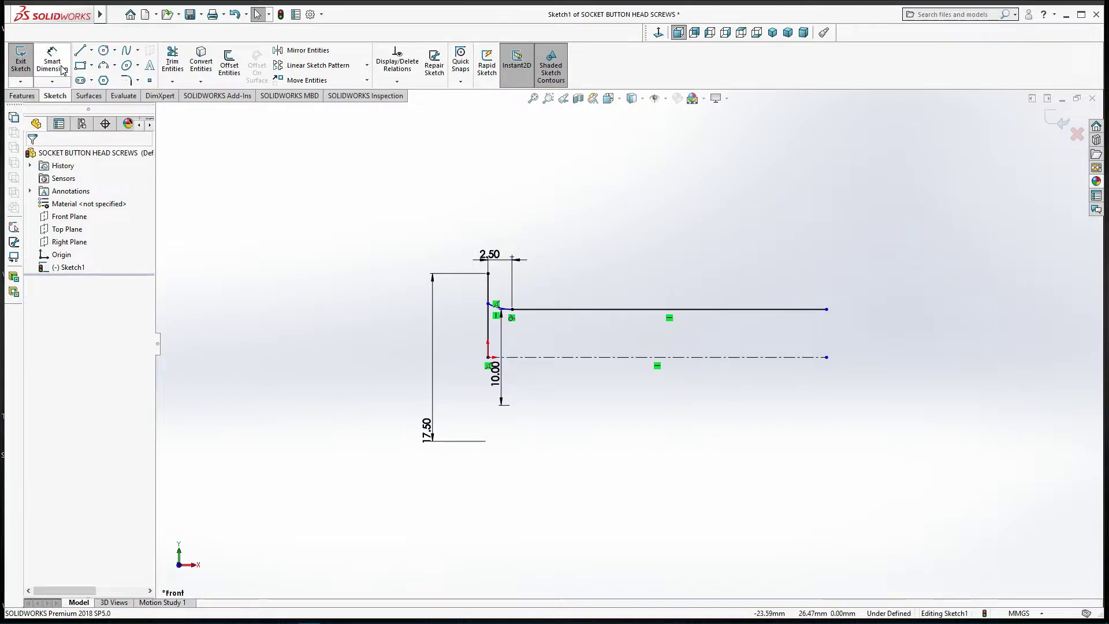
click(827, 310)
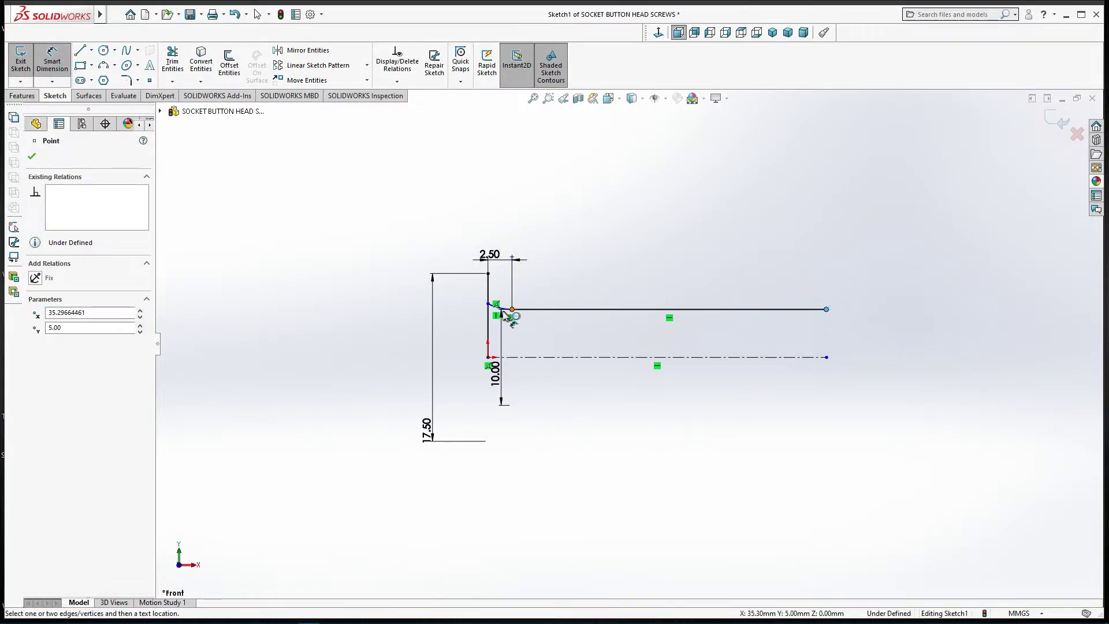
click(490, 323)
click(599, 223)
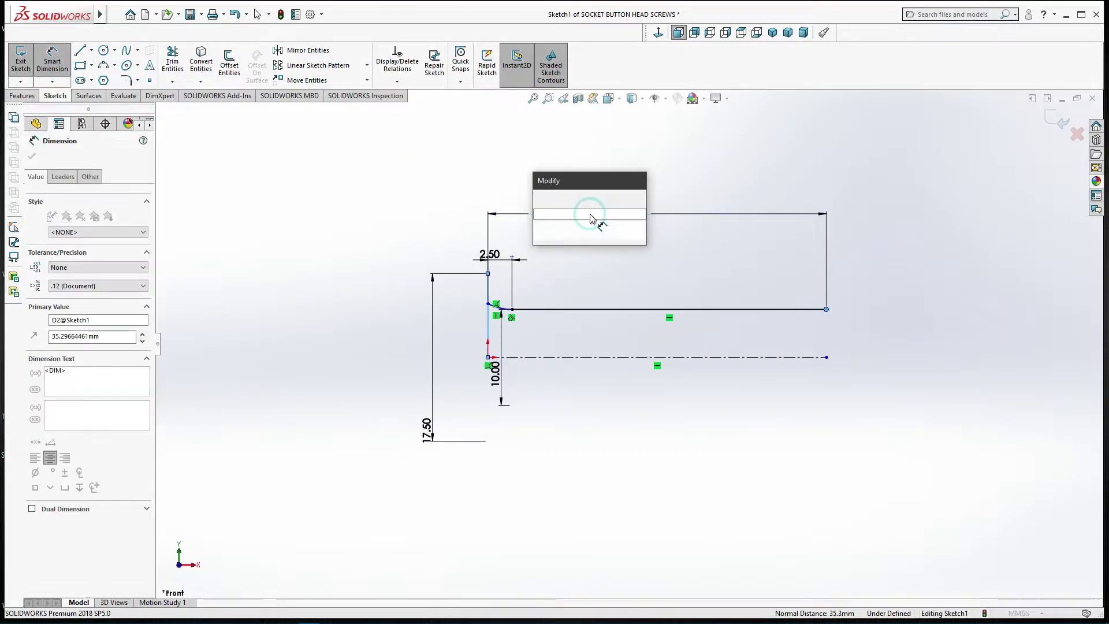
text(30)
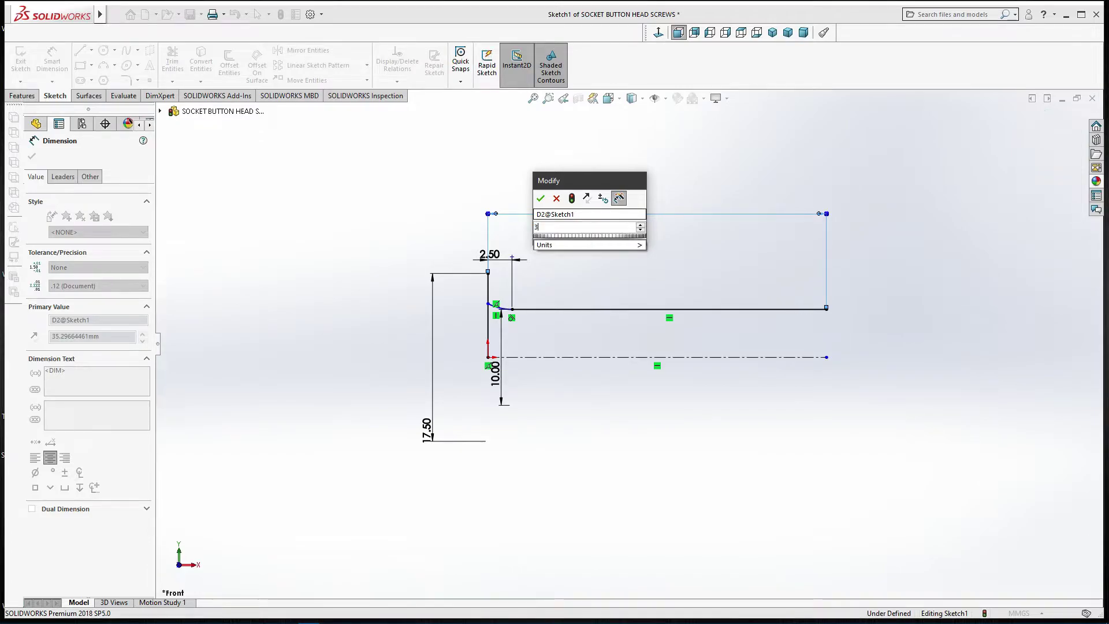
key(Return)
right_click(592, 242)
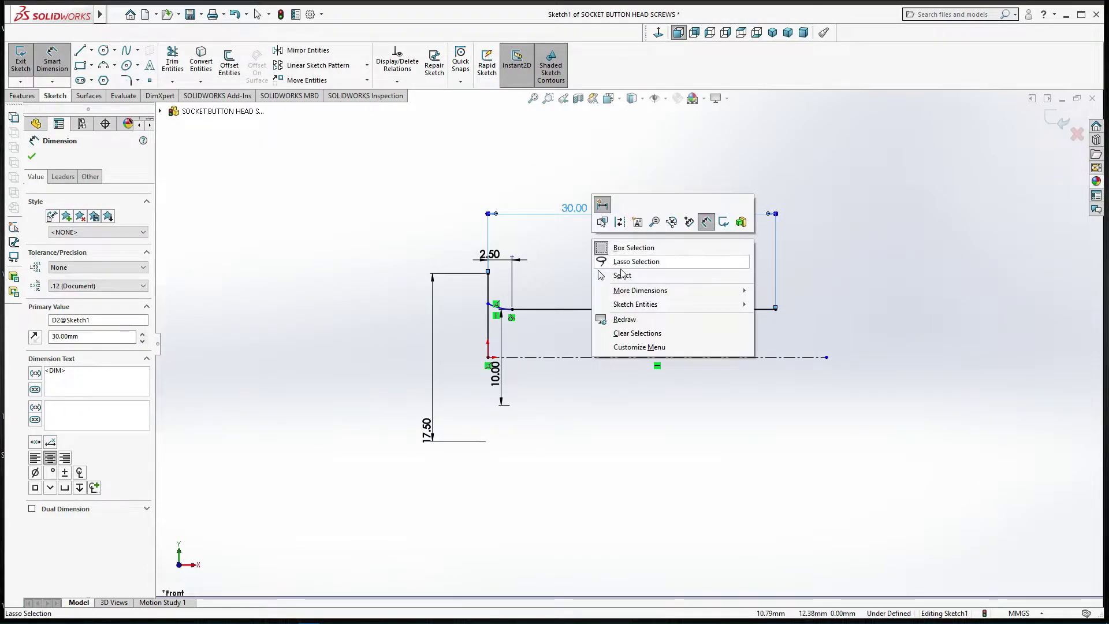
click(621, 271)
Reposition the 2.50, 10.00 and 17.50 dimensions clear of the profile.
mouse_move(520, 261)
mouse_down()
mouse_move(567, 273)
mouse_move(570, 240)
mouse_up()
click(590, 391)
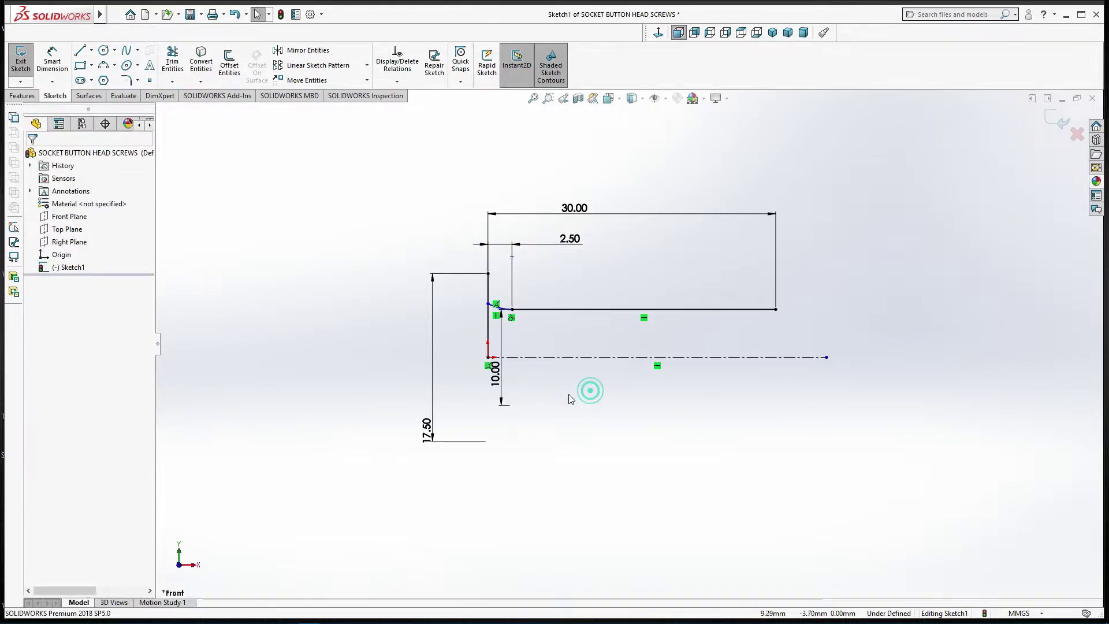
drag(500, 378, 878, 379)
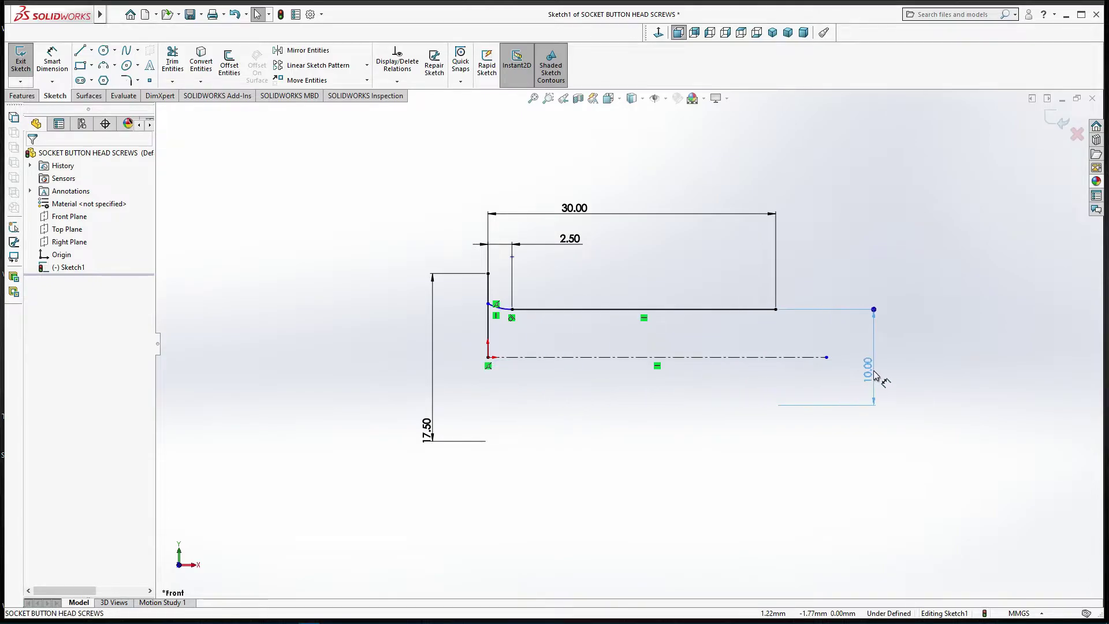
drag(428, 431, 361, 384)
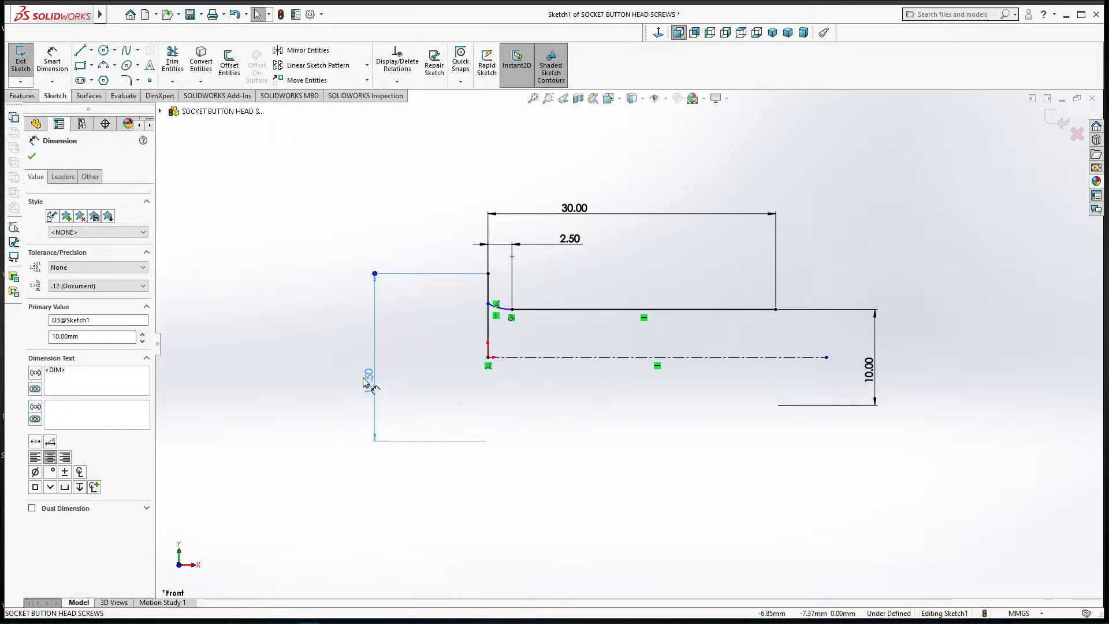
click(582, 430)
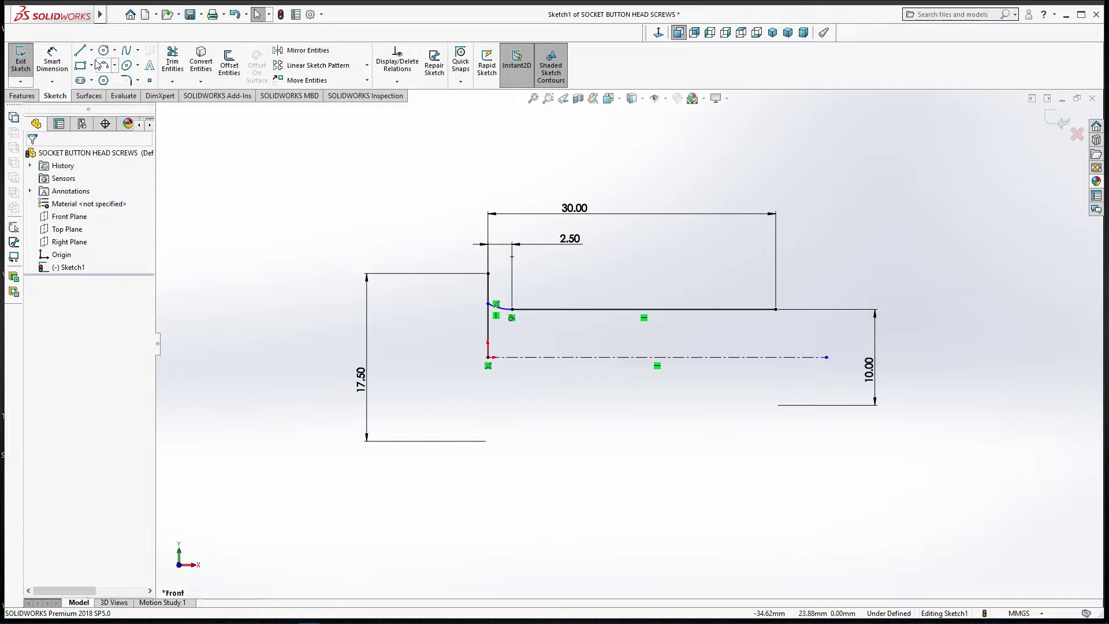
click(80, 50)
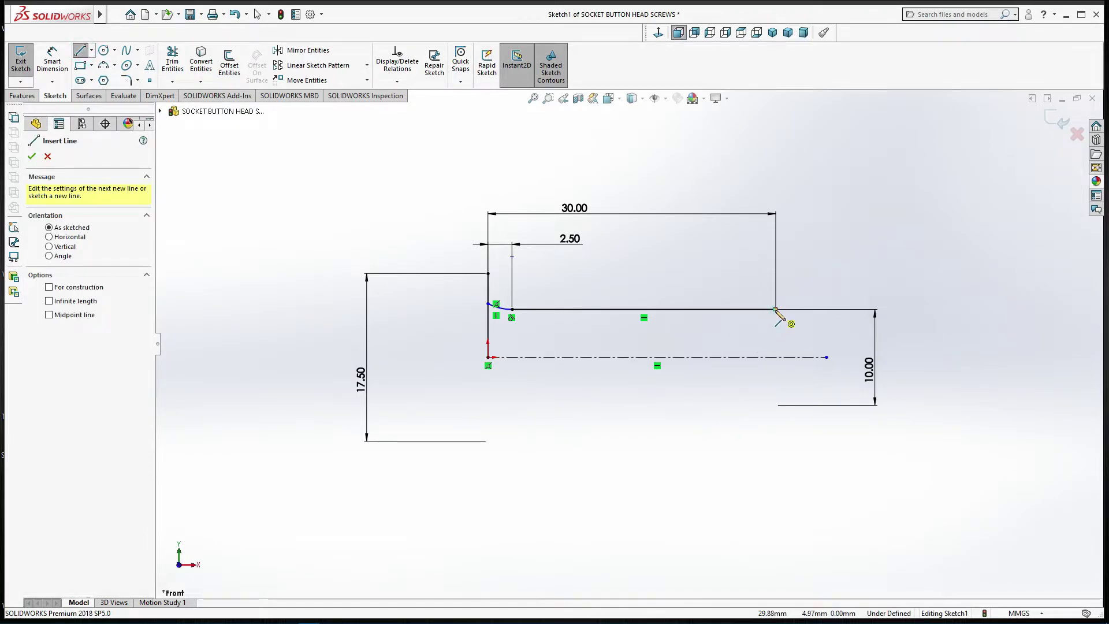
Draw a 5.00 line down to the centreline and a 30.00 line back to the origin.
click(776, 310)
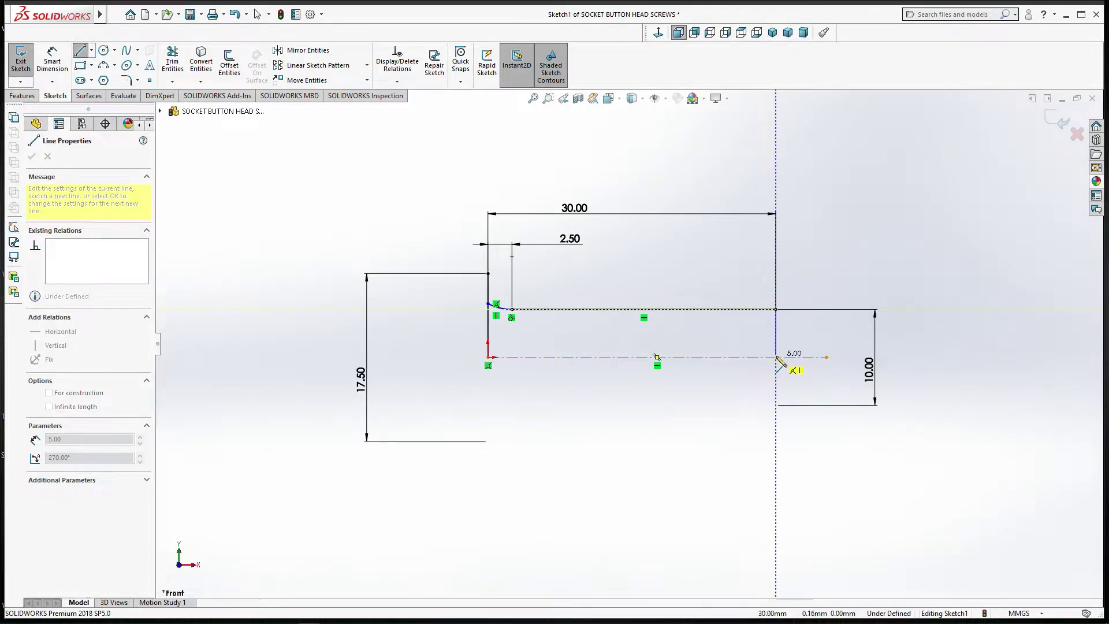
click(776, 357)
click(488, 357)
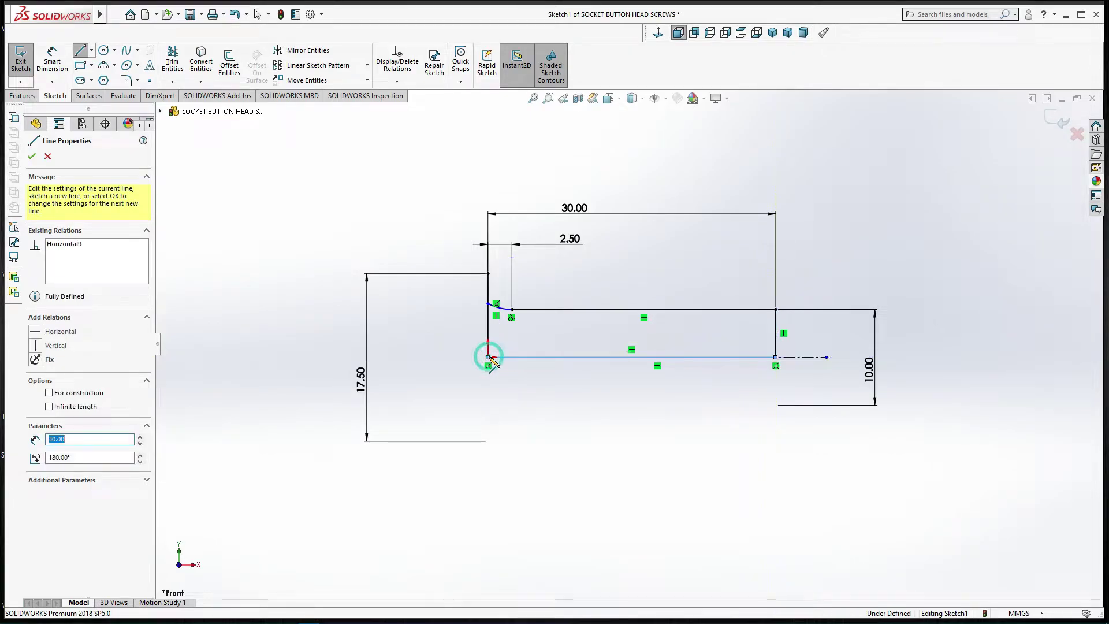
right_click(489, 357)
click(508, 364)
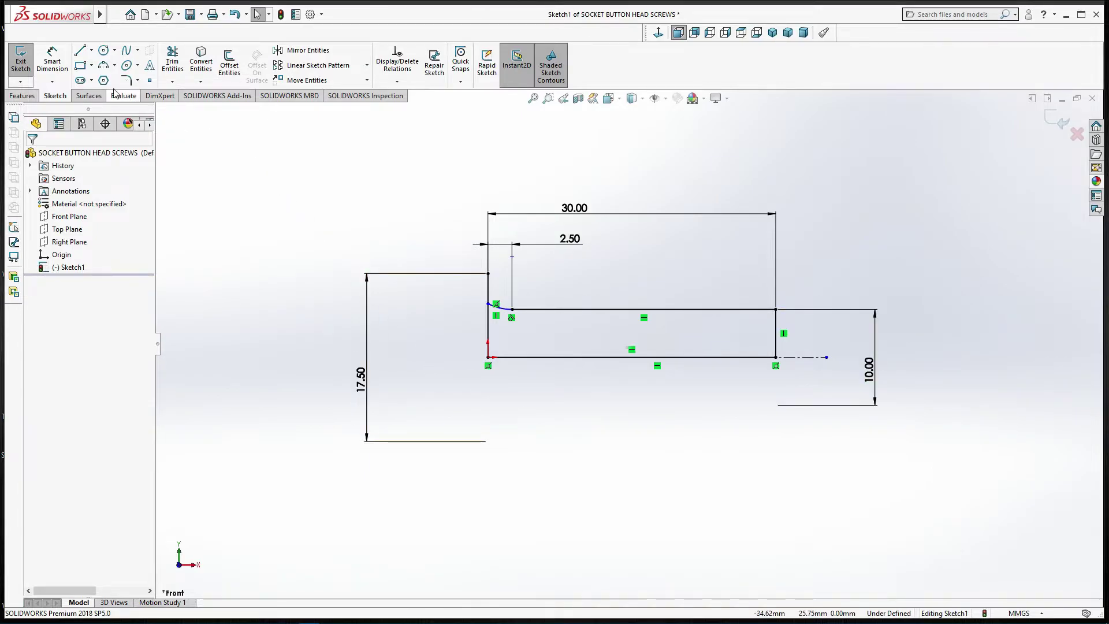
Draw an 8.75 radius circle centred on the origin through the head's top corner.
click(103, 50)
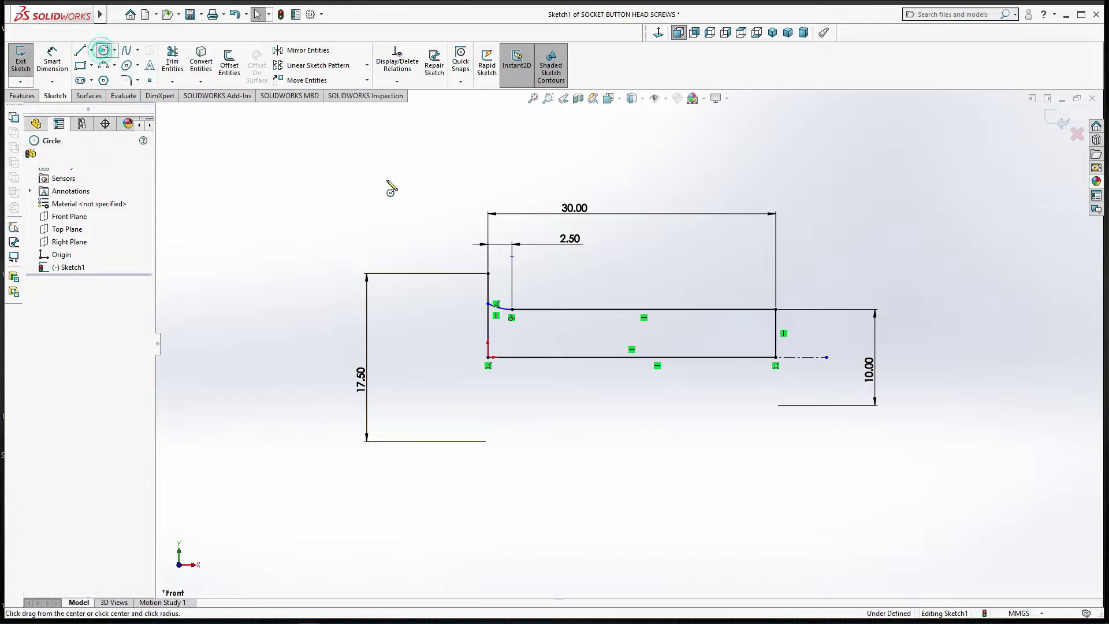
click(488, 358)
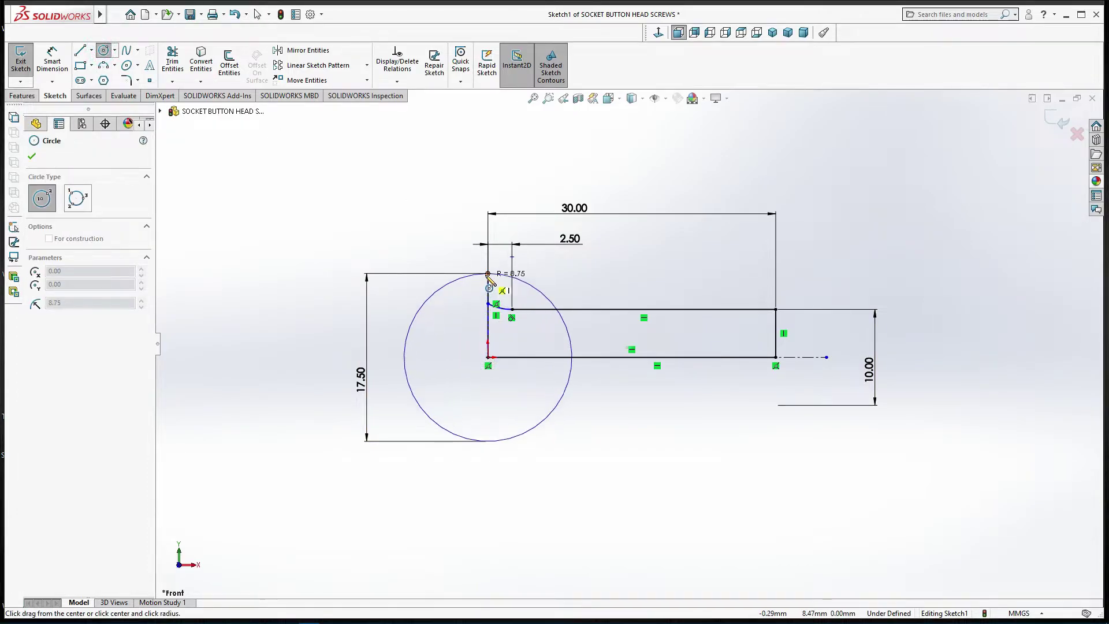
click(487, 276)
right_click(487, 276)
click(514, 280)
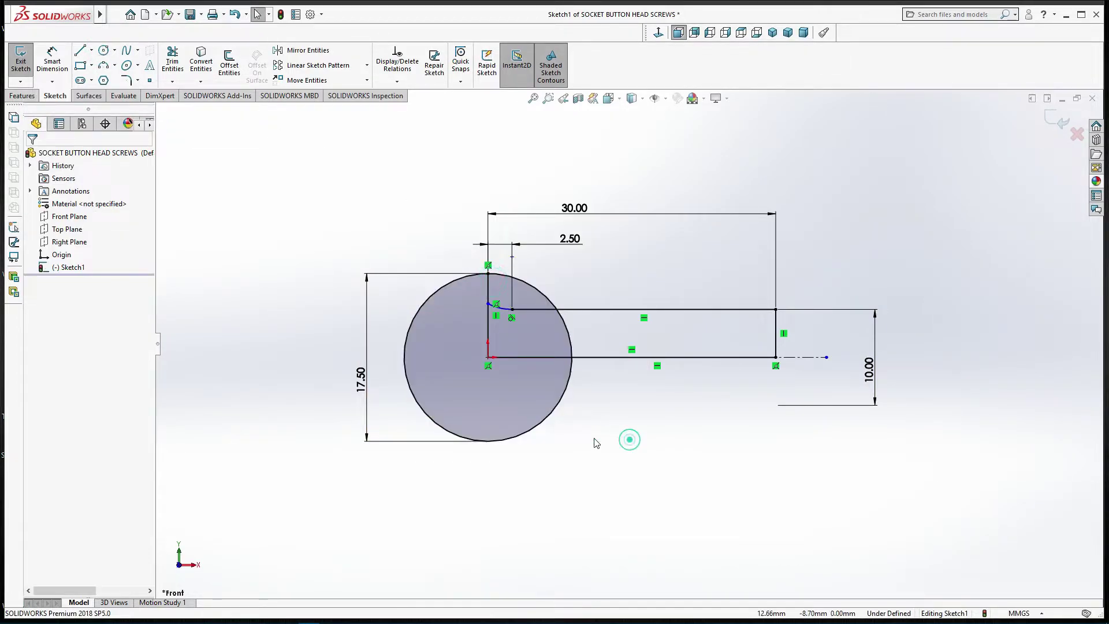
Draw a vertical line across the circle's left side.
click(85, 51)
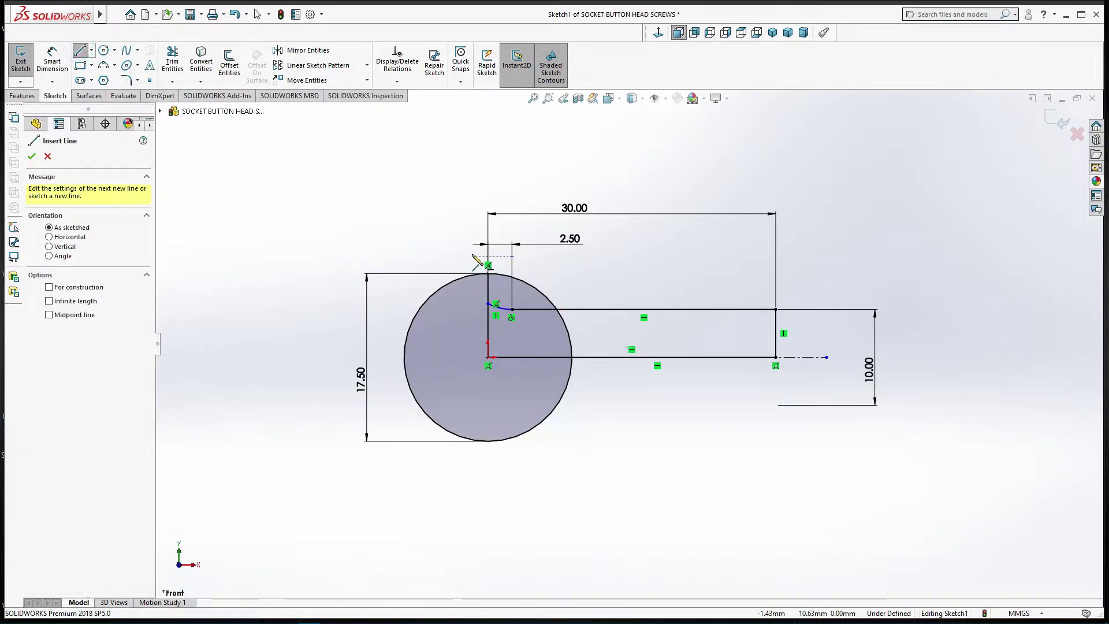
click(445, 250)
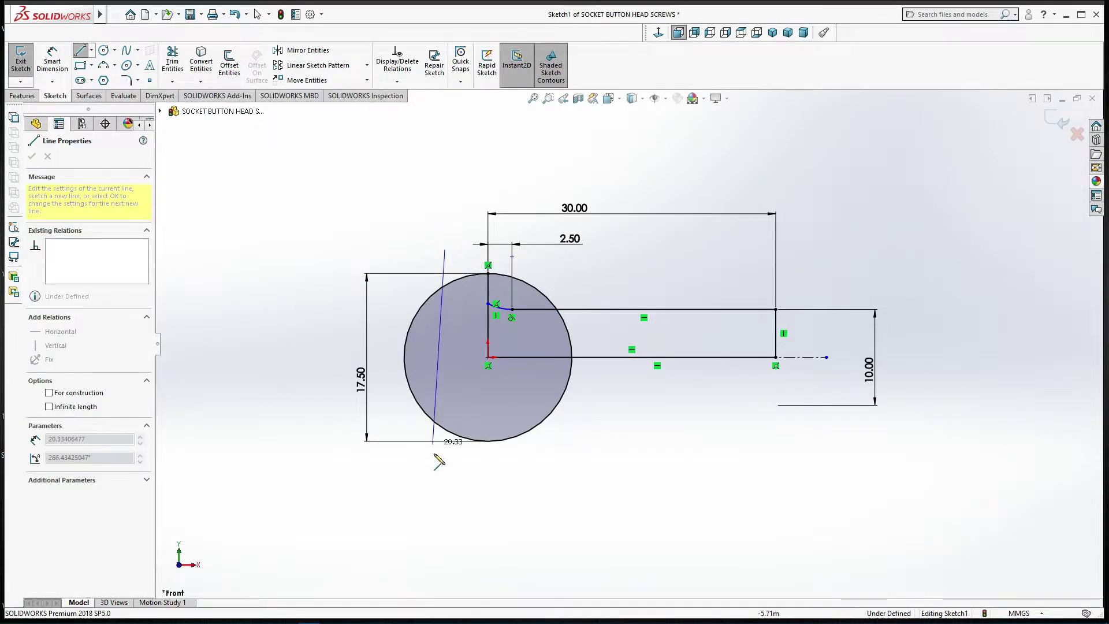
right_click(445, 487)
click(472, 488)
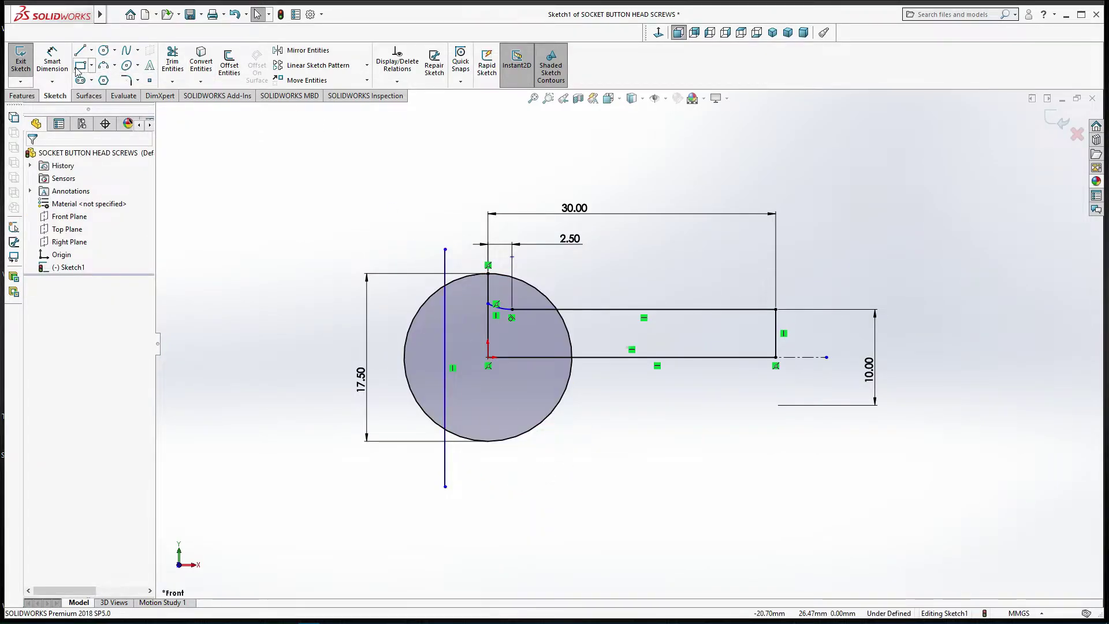
Dimension the vertical line 5.50 from the head's left edge.
click(52, 61)
click(490, 292)
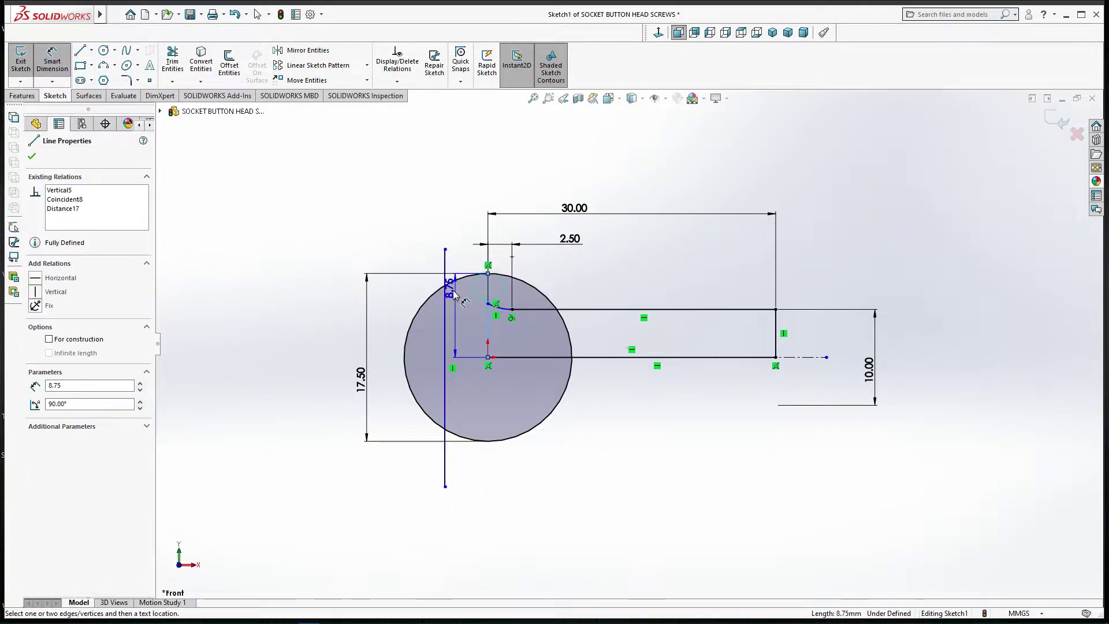
click(445, 292)
click(462, 199)
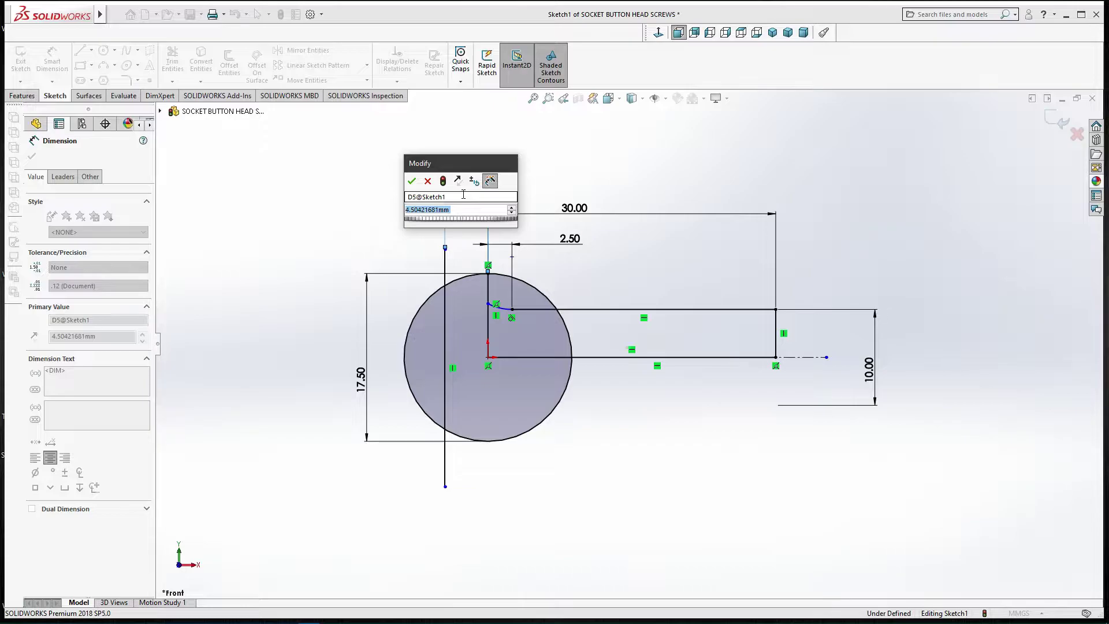
text(5.5)
key(Return)
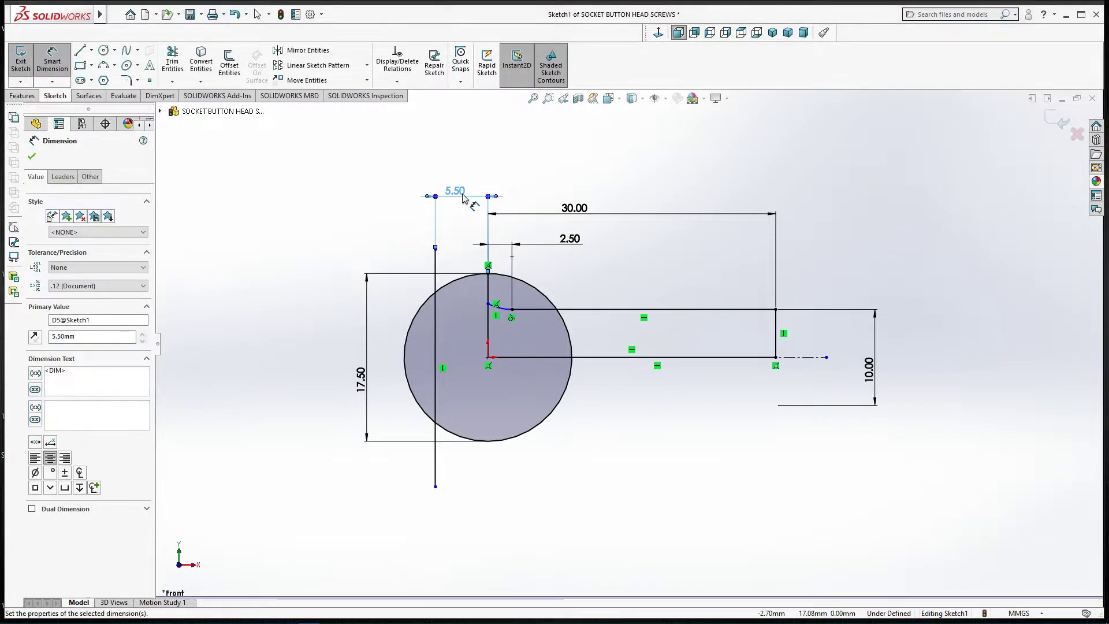
right_click(327, 187)
click(302, 186)
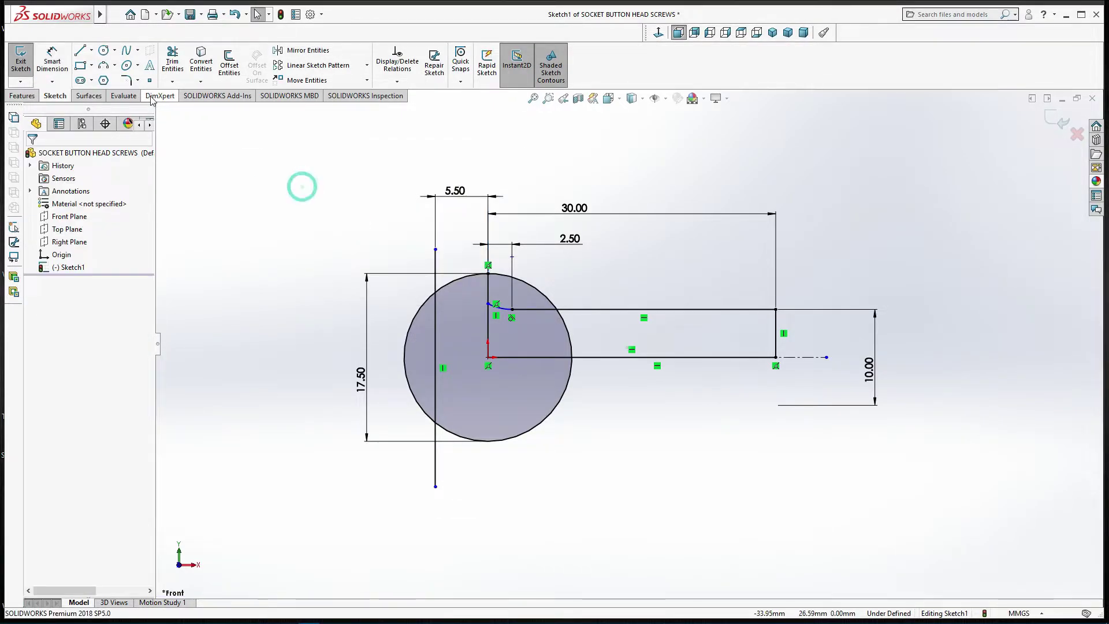
Trim the unwanted arcs and vertical line ends into the rounded head outline.
click(172, 60)
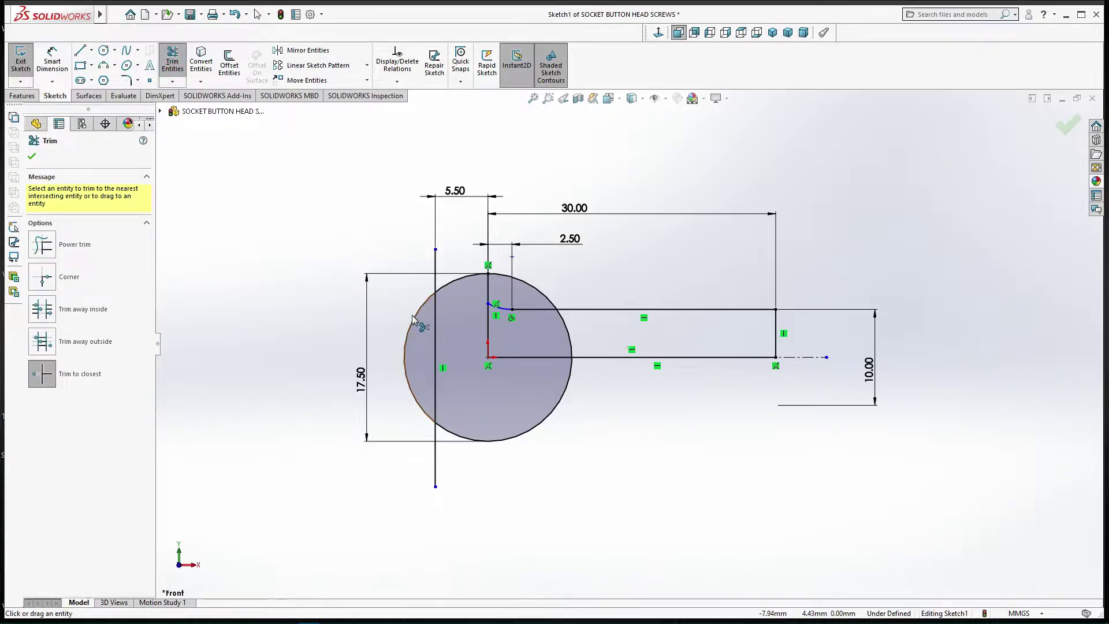
click(412, 318)
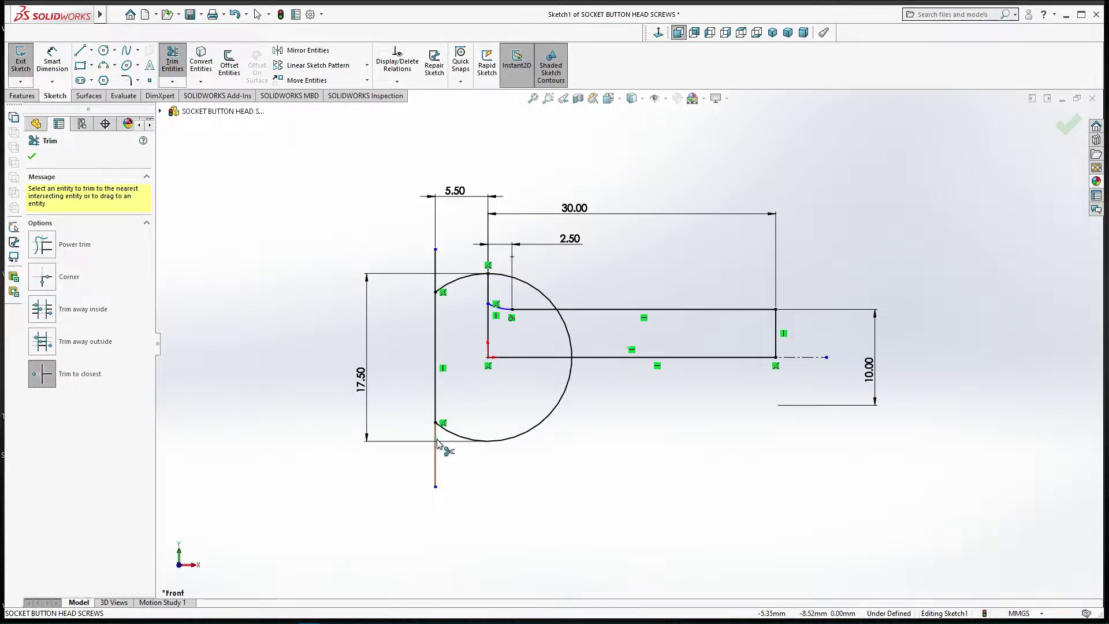
click(436, 456)
click(435, 279)
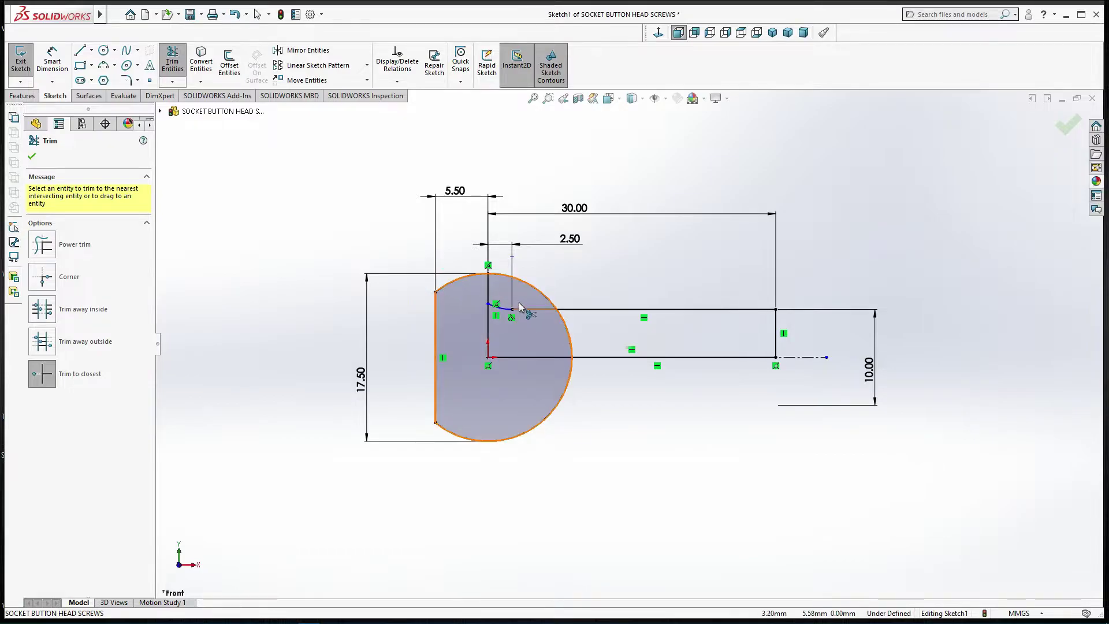
click(507, 276)
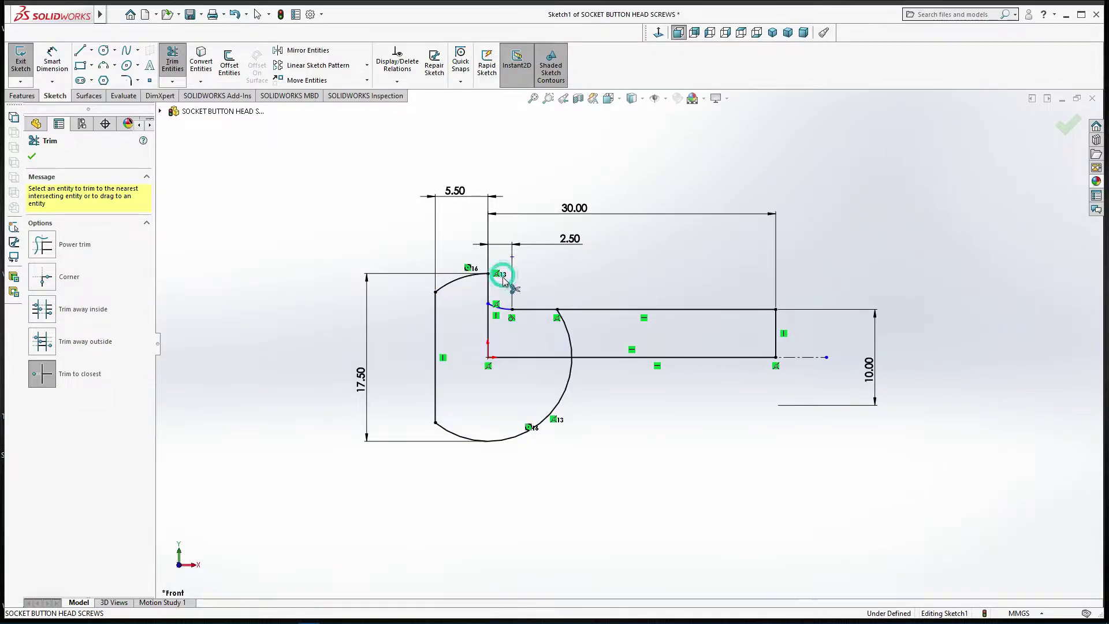
right_click(494, 435)
click(490, 426)
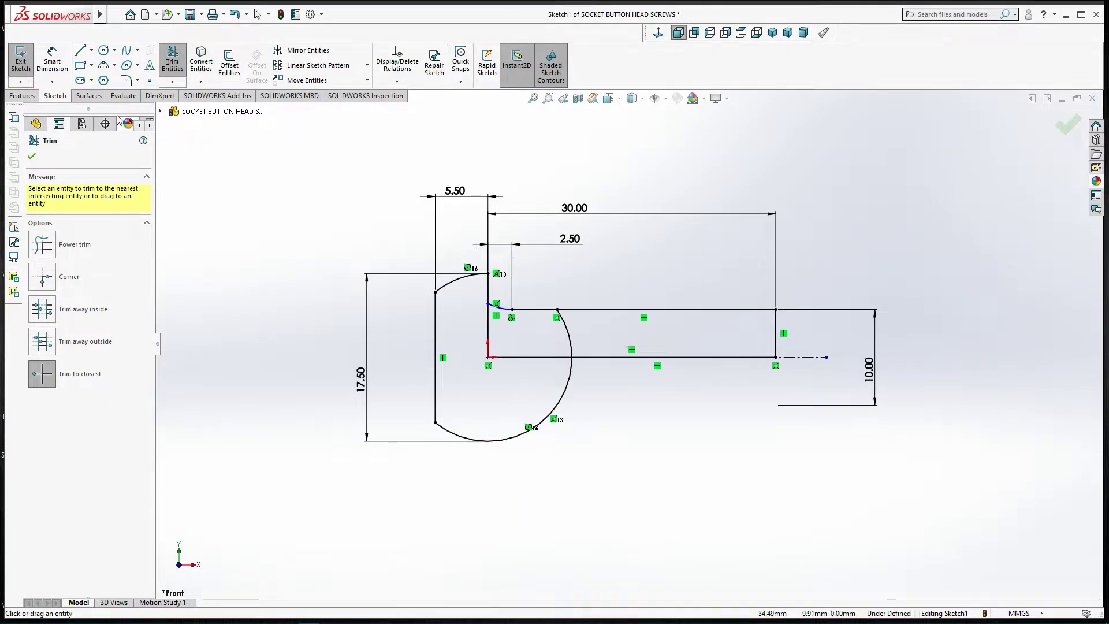
Draw a base line from the origin to the left vertical line.
click(80, 51)
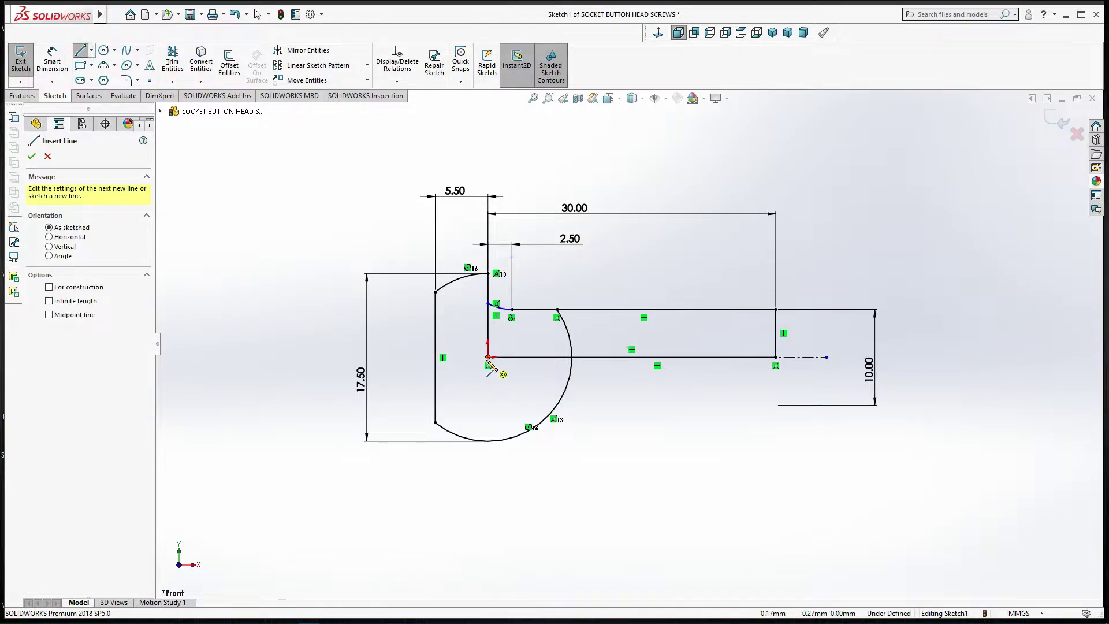
click(488, 357)
right_click(442, 366)
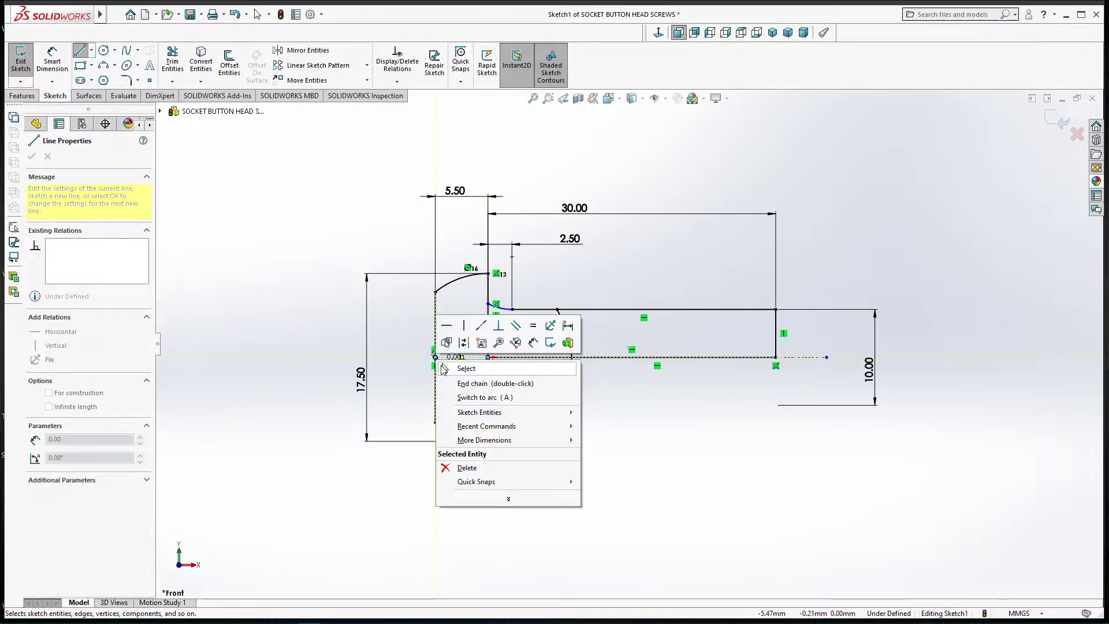
click(444, 370)
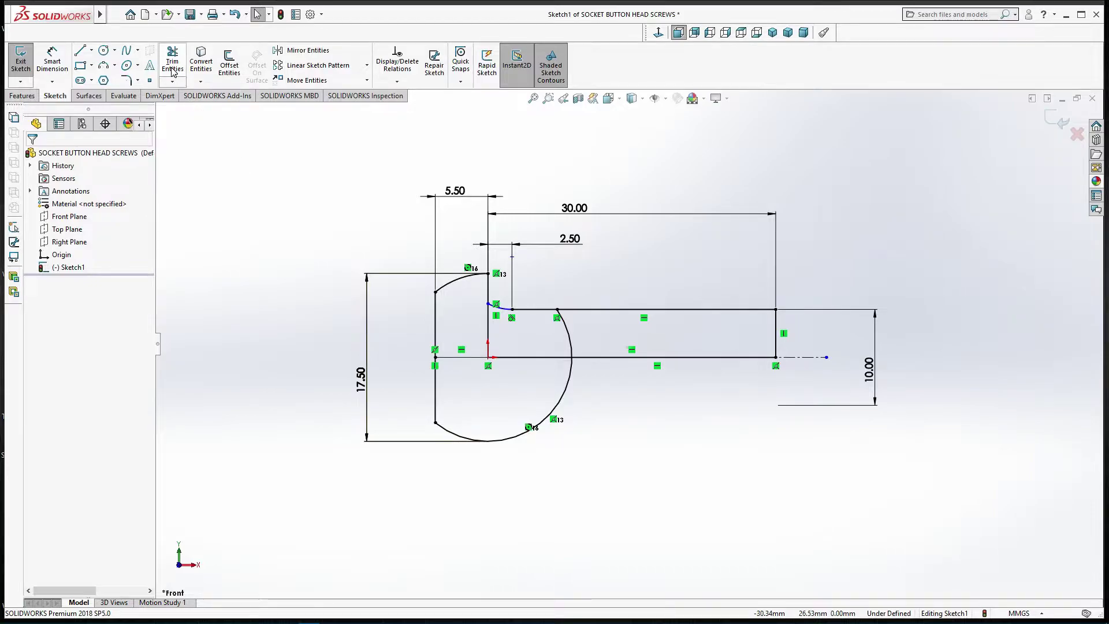
click(172, 64)
Trim the lower-left vertical segment and leftover arcs, accepting the relation warning.
click(438, 394)
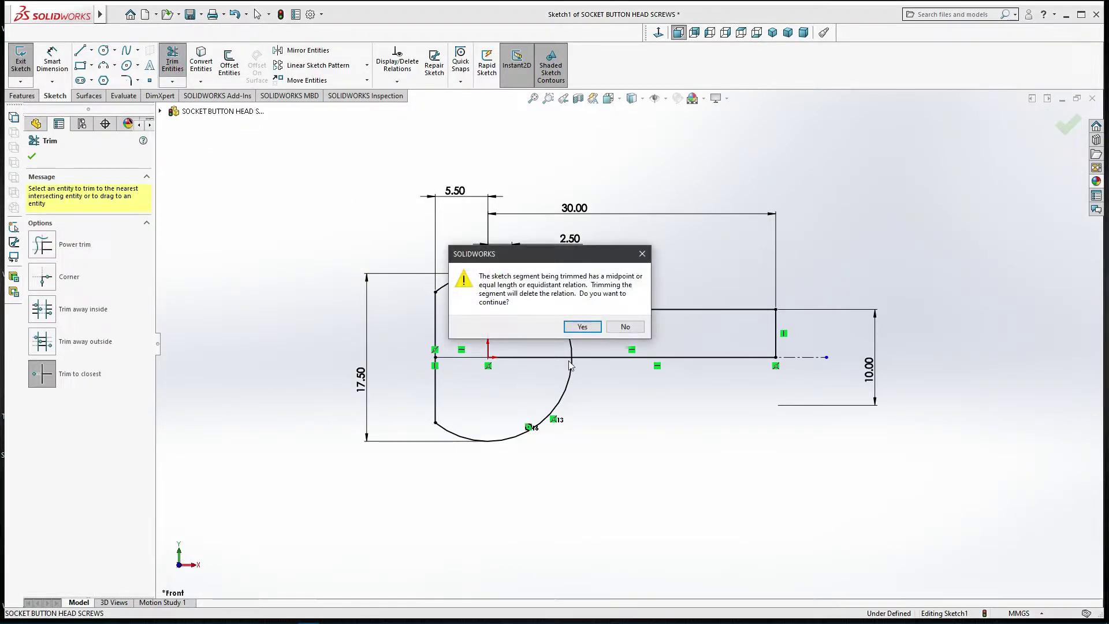
click(578, 325)
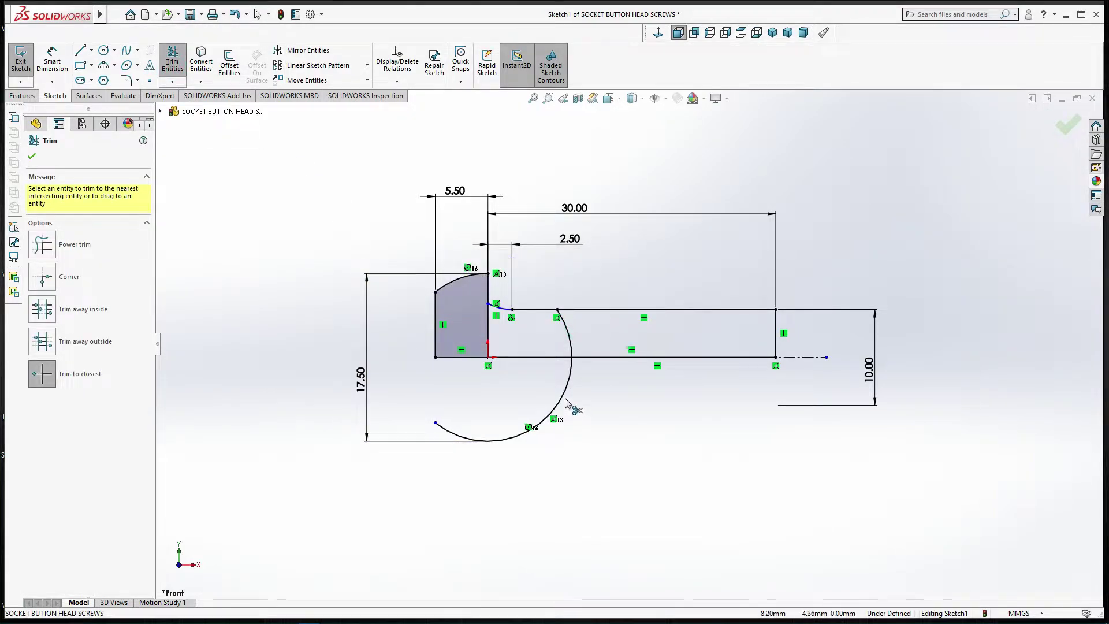
click(562, 395)
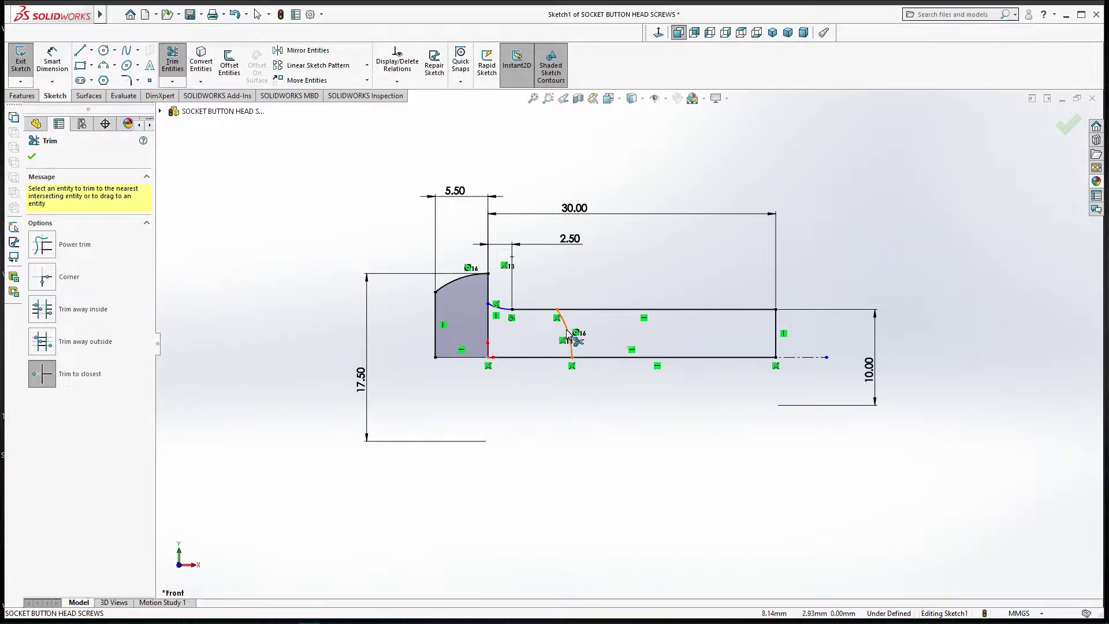
click(568, 332)
right_click(541, 405)
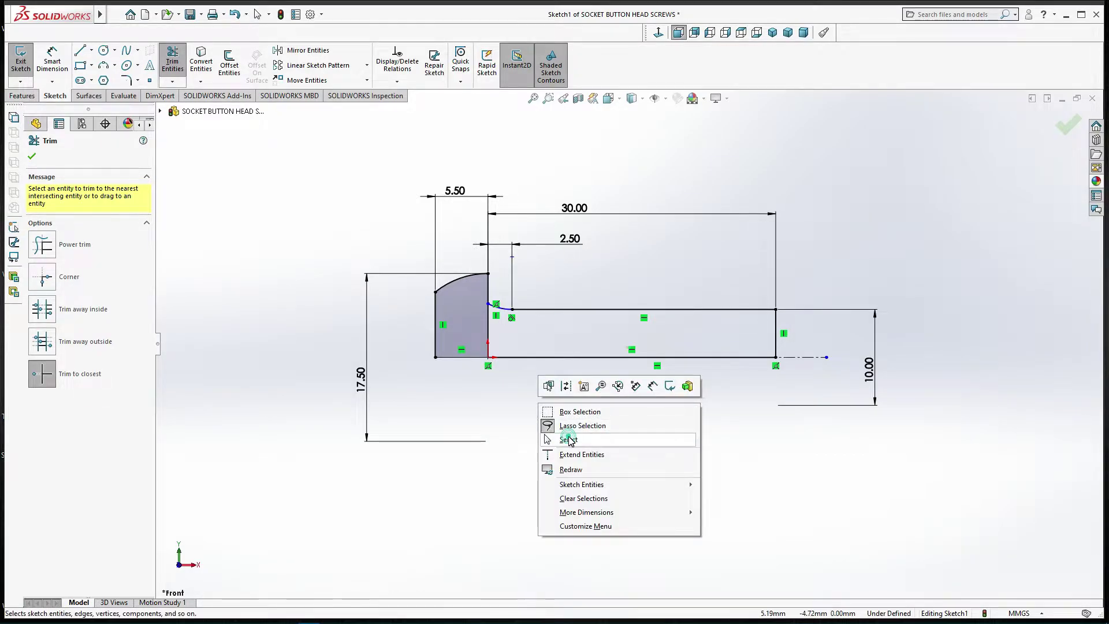
click(569, 440)
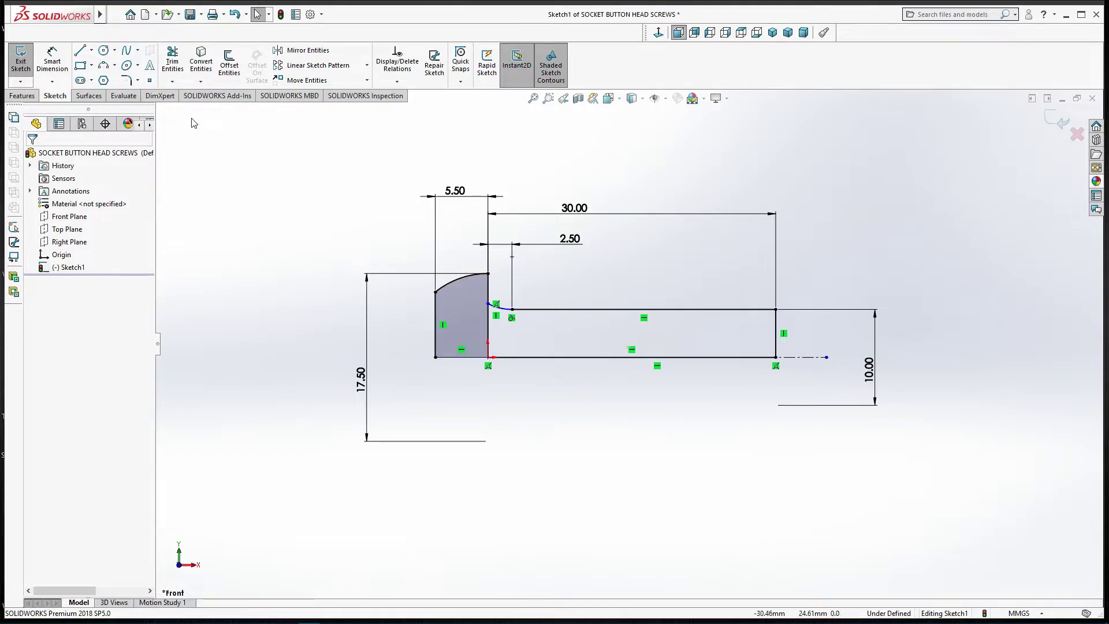
Trim the leftover vertical line at the head face and exit the sketch.
click(172, 60)
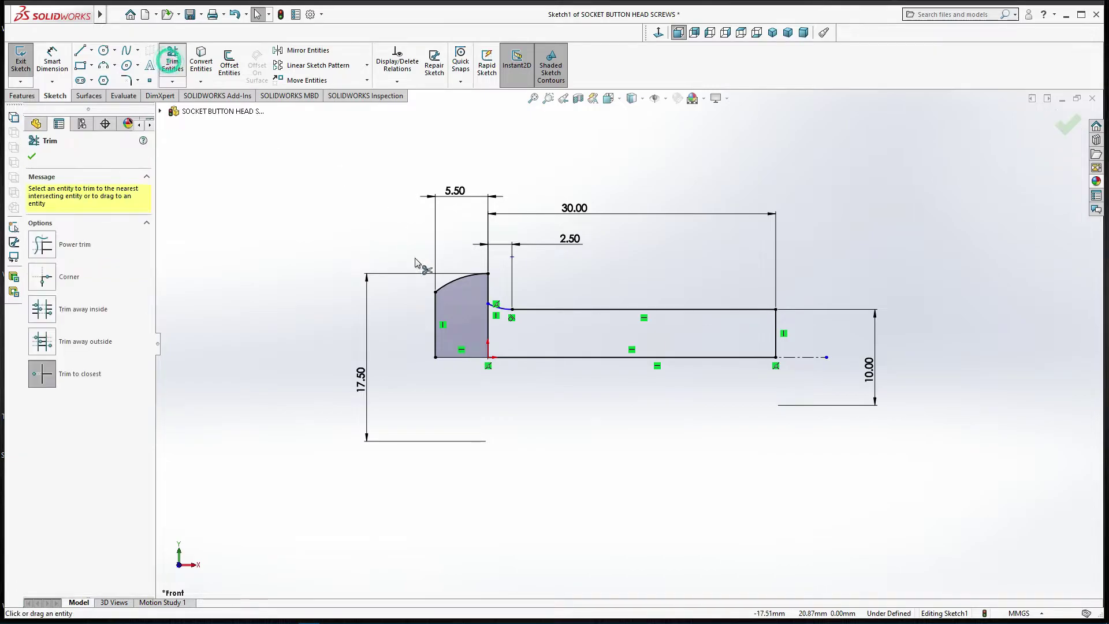
click(489, 331)
right_click(228, 233)
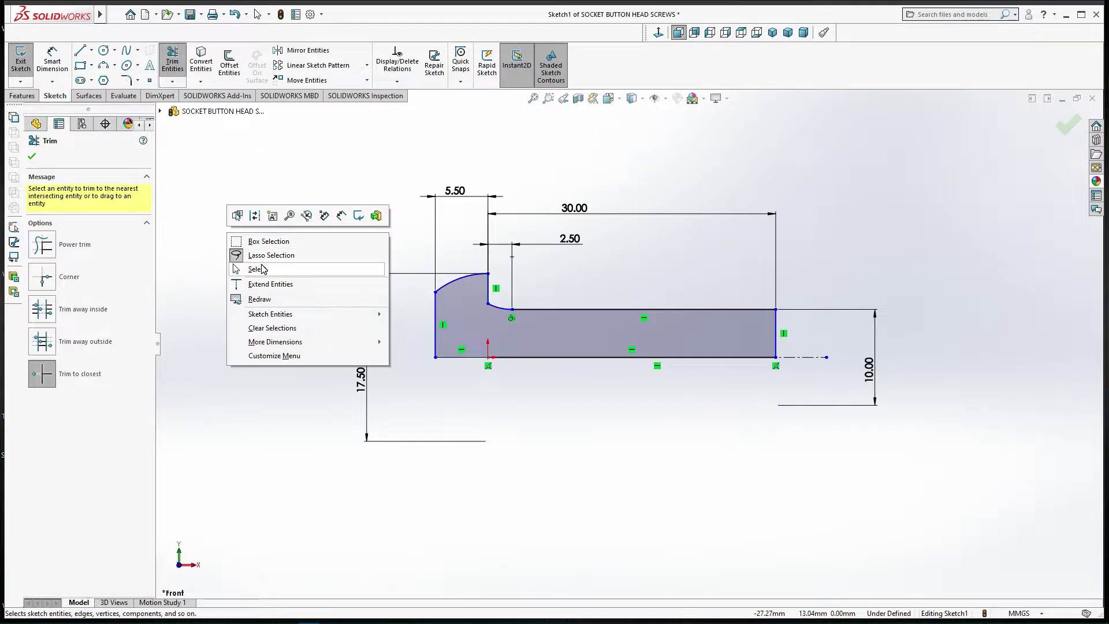
click(262, 269)
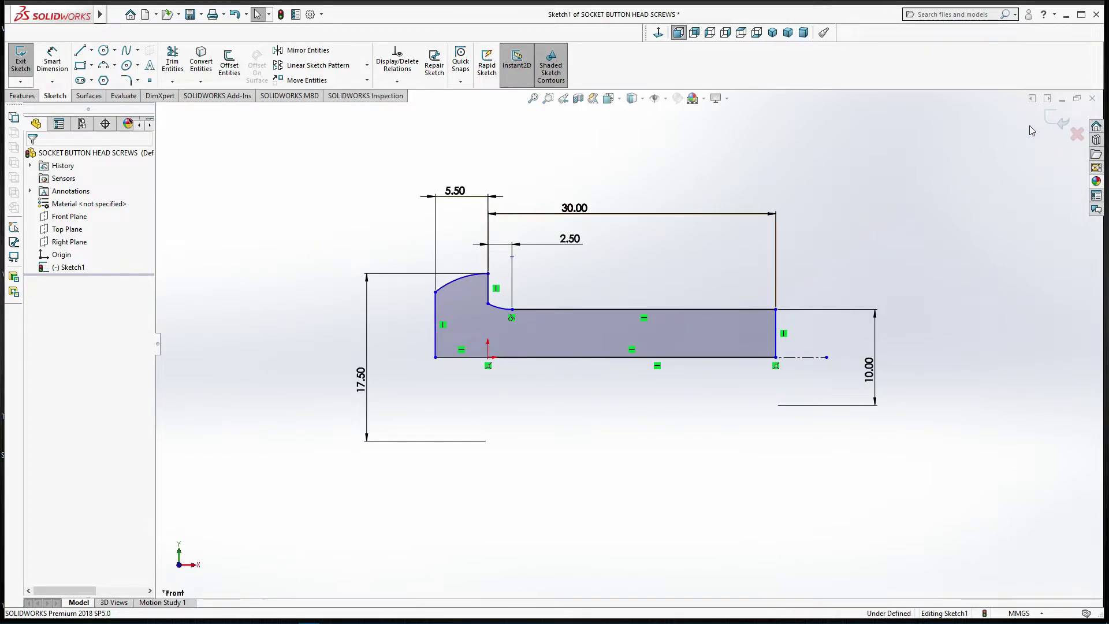
click(1062, 121)
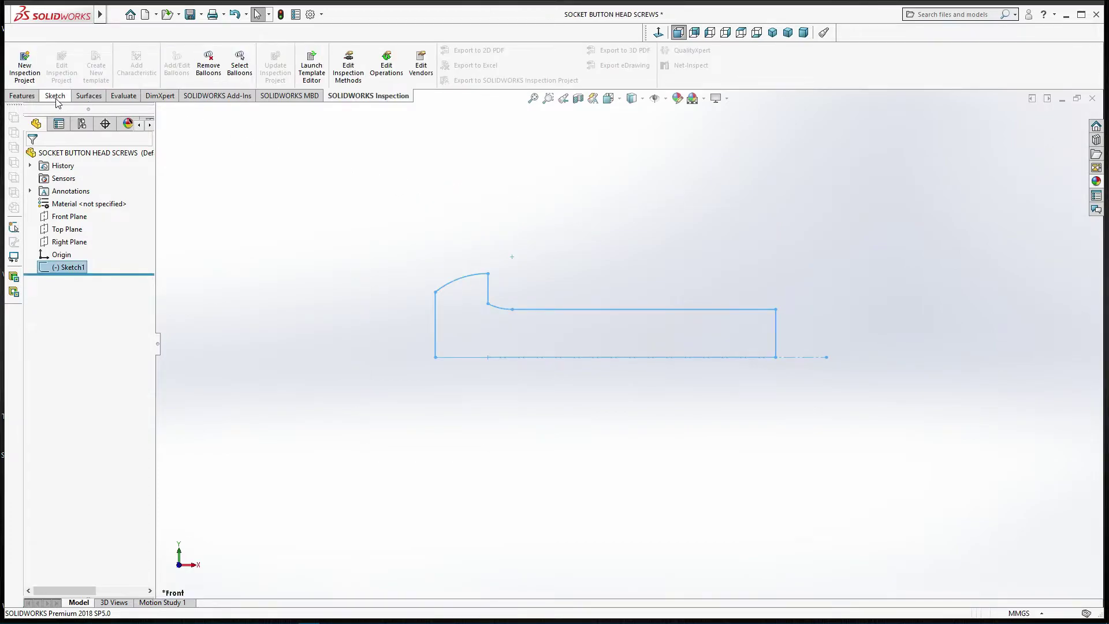
Revolve the profile 360° around Line1 into the solid screw body.
click(22, 96)
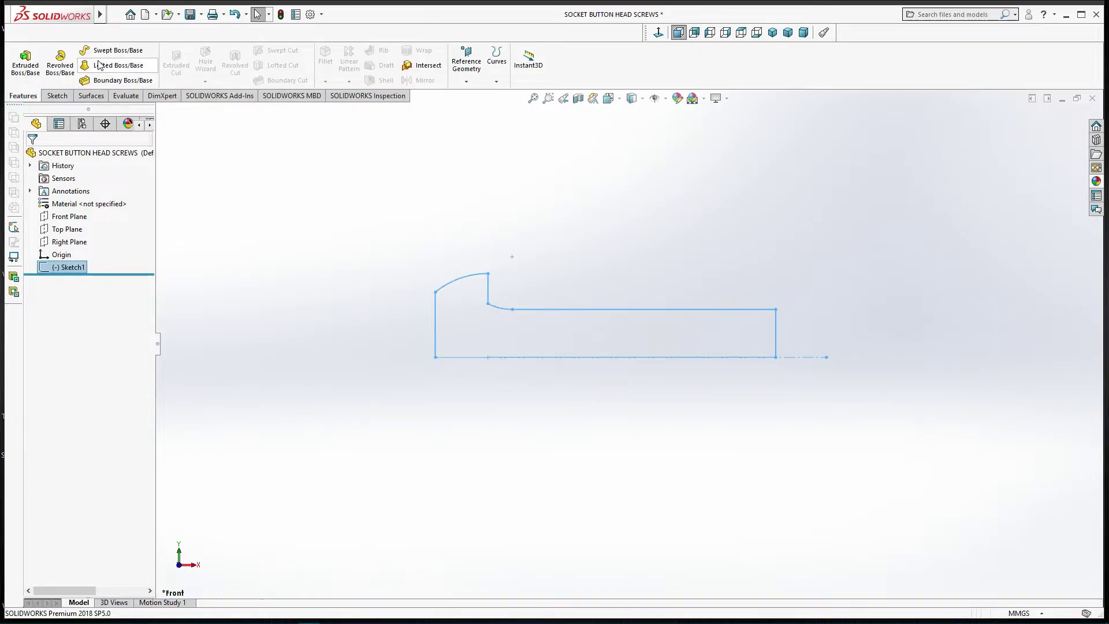
click(60, 63)
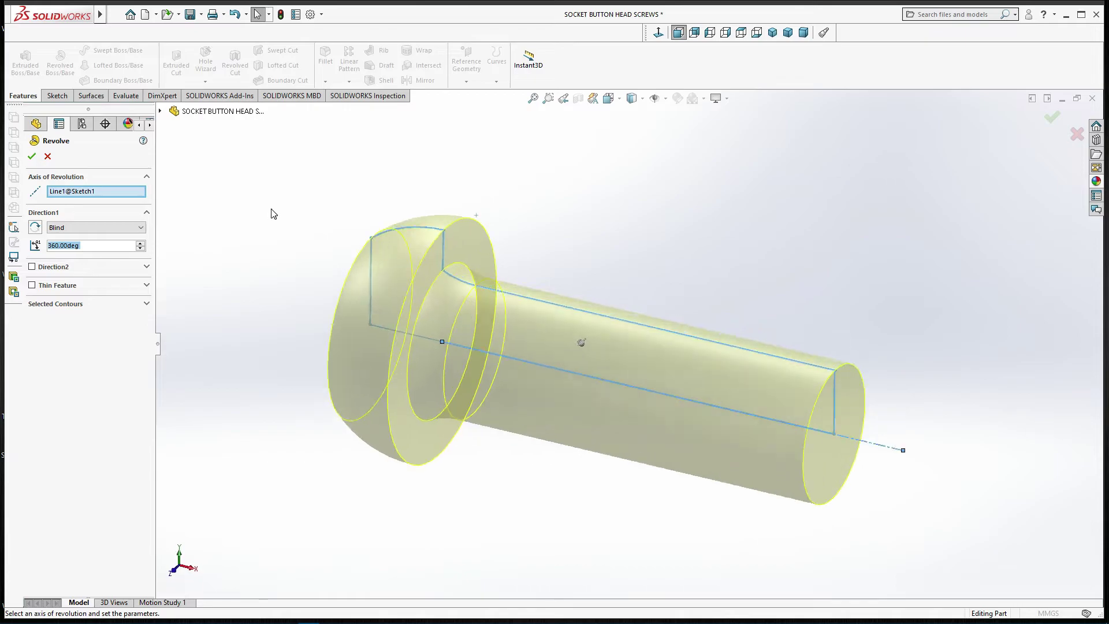
click(32, 157)
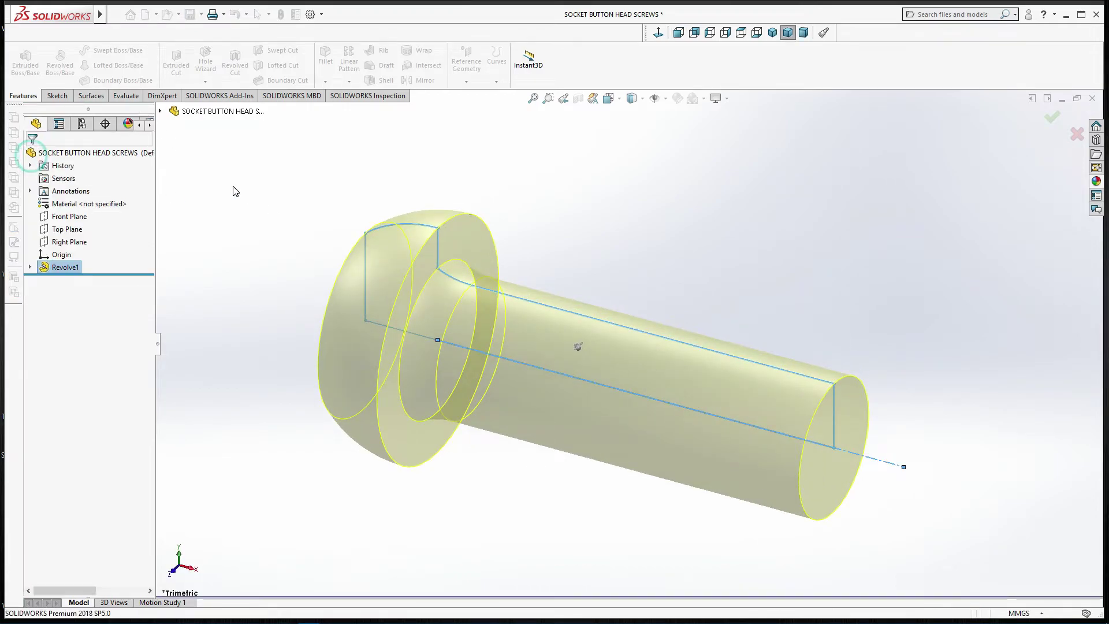
mouse_move(408, 280)
middle_down()
mouse_move(493, 306)
mouse_move(543, 178)
mouse_move(441, 228)
mouse_move(431, 308)
mouse_move(490, 344)
mouse_move(578, 324)
mouse_move(636, 289)
mouse_move(636, 322)
mouse_move(627, 322)
middle_up()
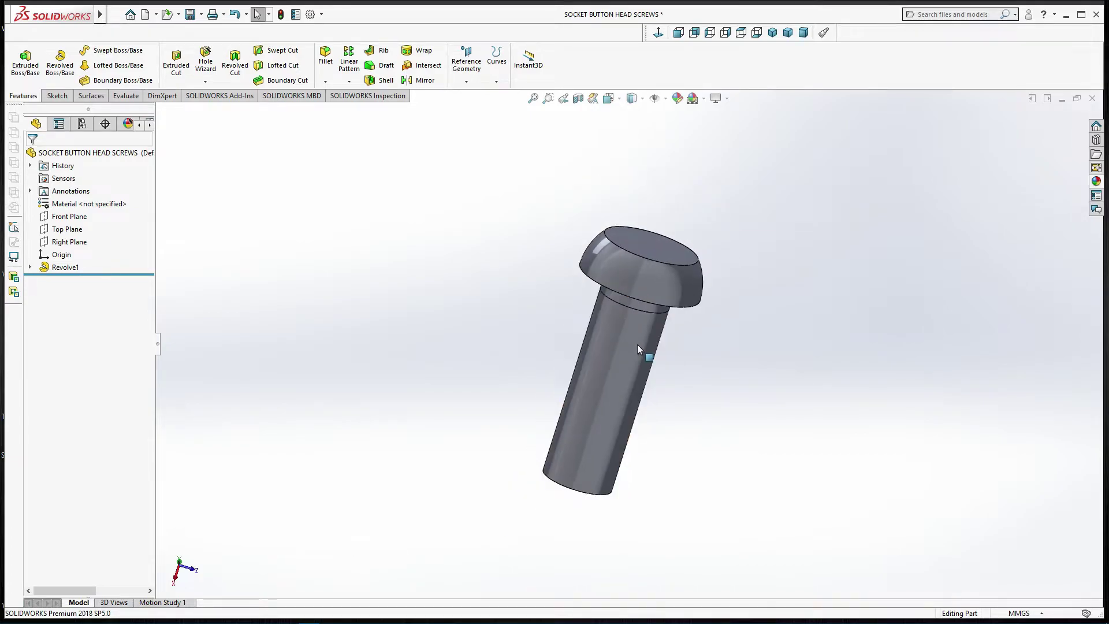
mouse_move(630, 338)
middle_down()
mouse_move(596, 333)
mouse_move(620, 289)
middle_up()
Sketch a hexagon centred on the origin on the head's top face.
click(654, 256)
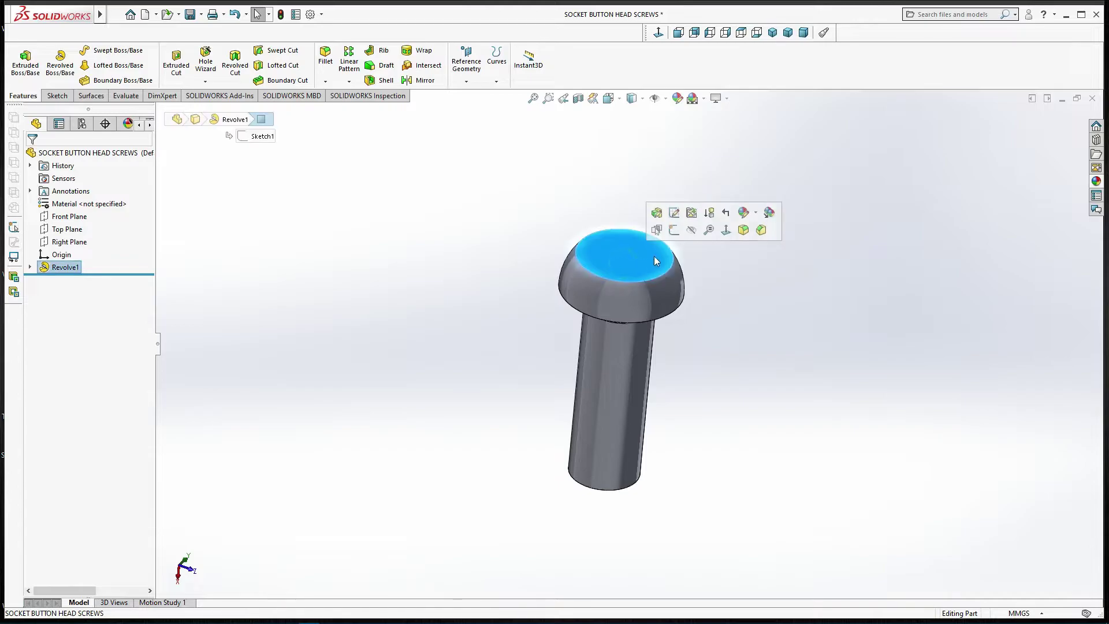
click(674, 230)
click(659, 33)
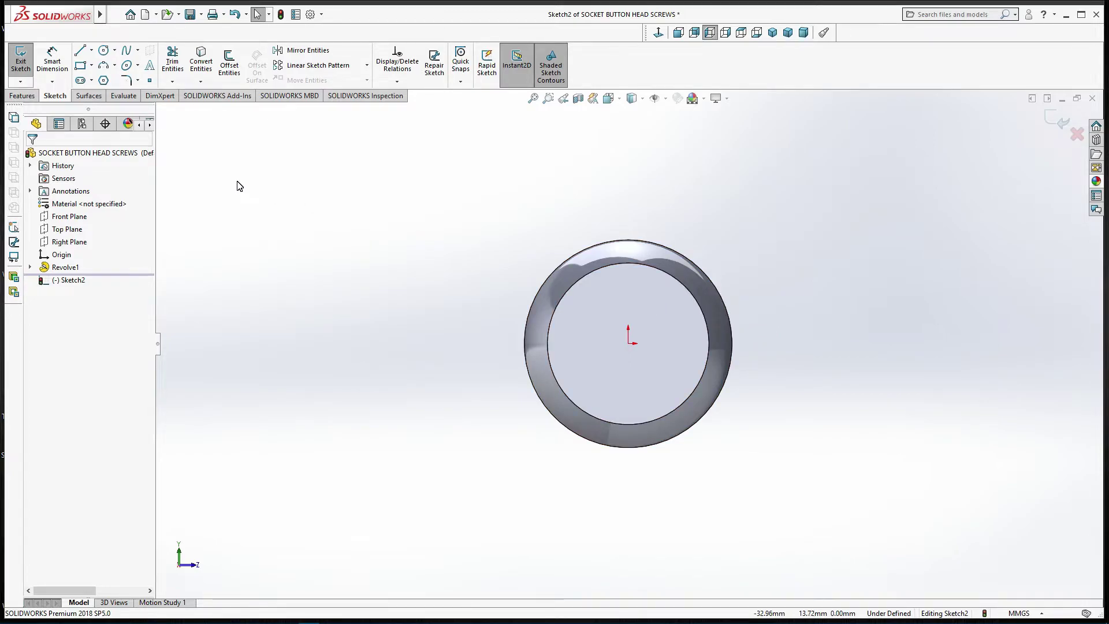
click(105, 81)
click(632, 344)
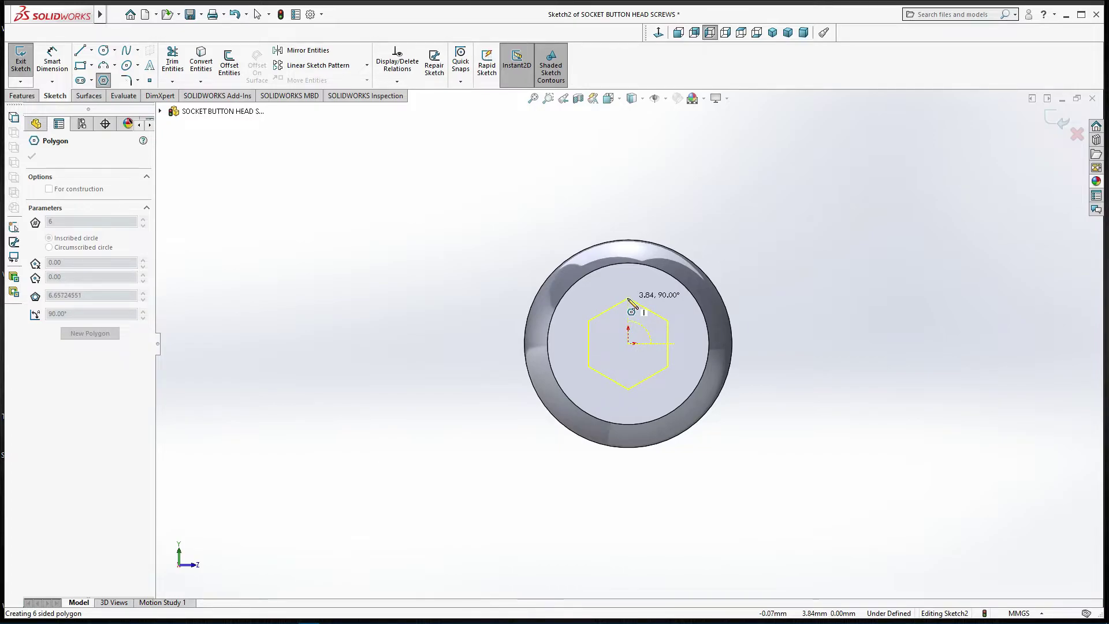
click(628, 299)
right_click(688, 354)
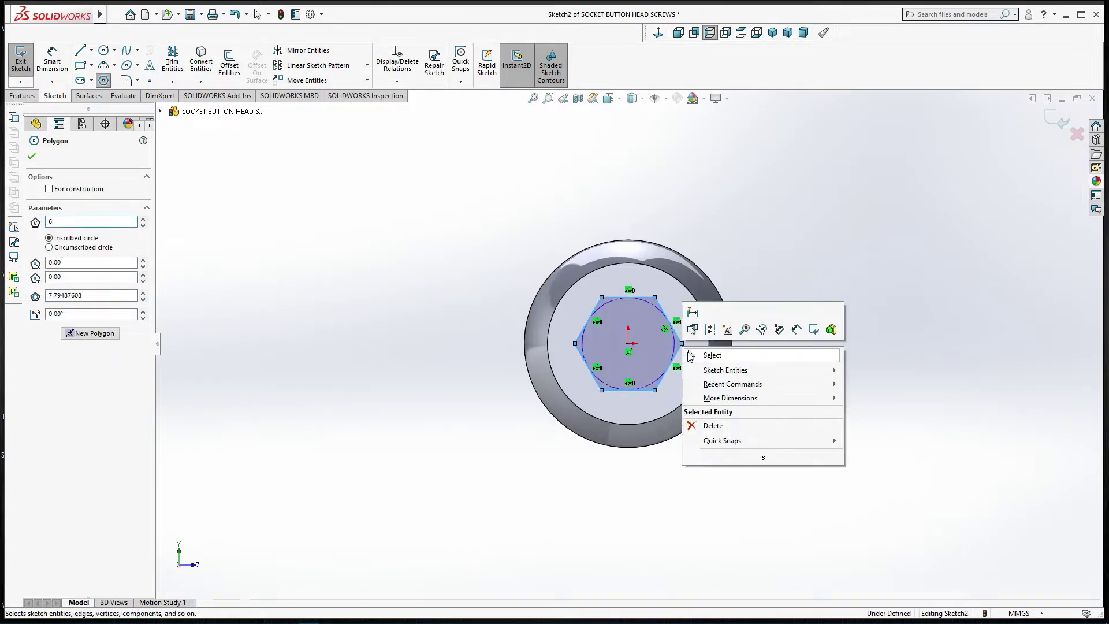
click(693, 357)
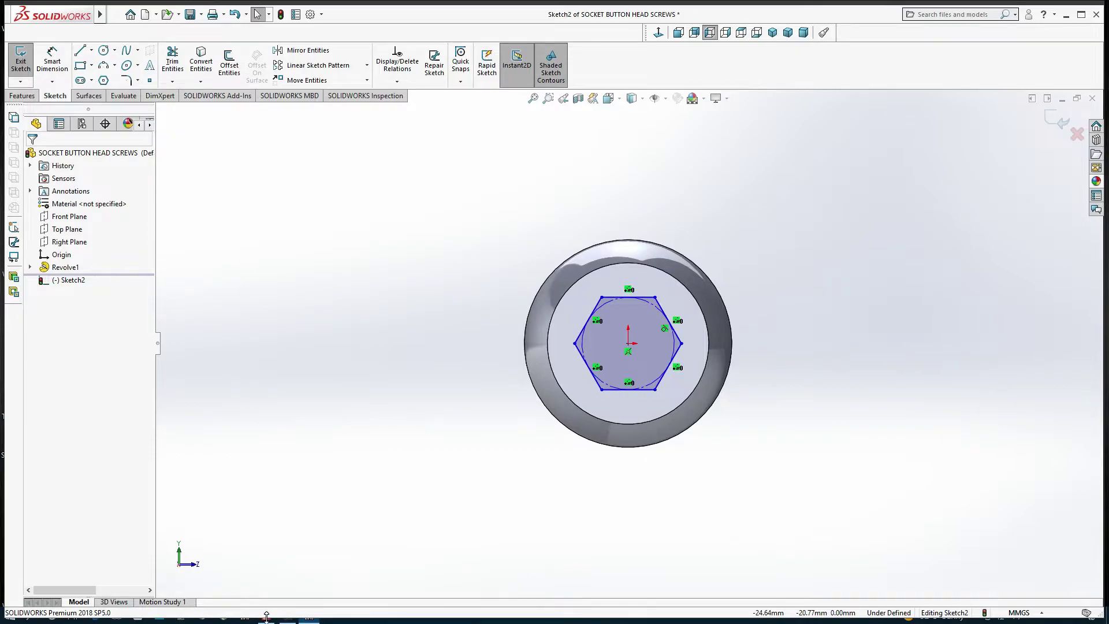
Dimension the hexagon 6.80 corner to corner and exit the sketch.
key(d)
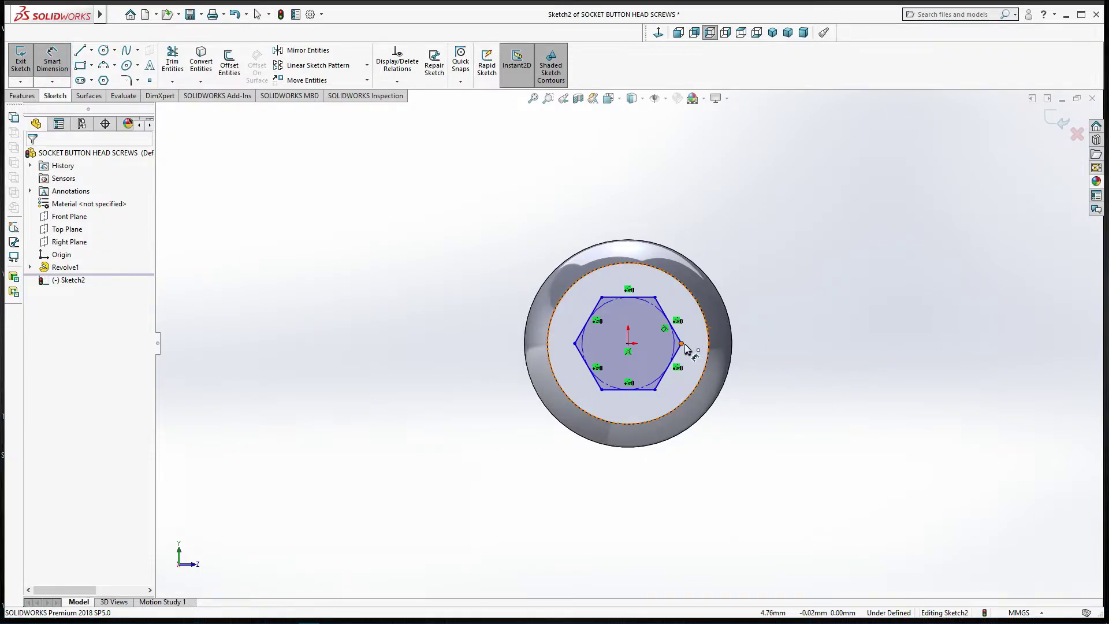
click(682, 343)
click(574, 343)
click(621, 205)
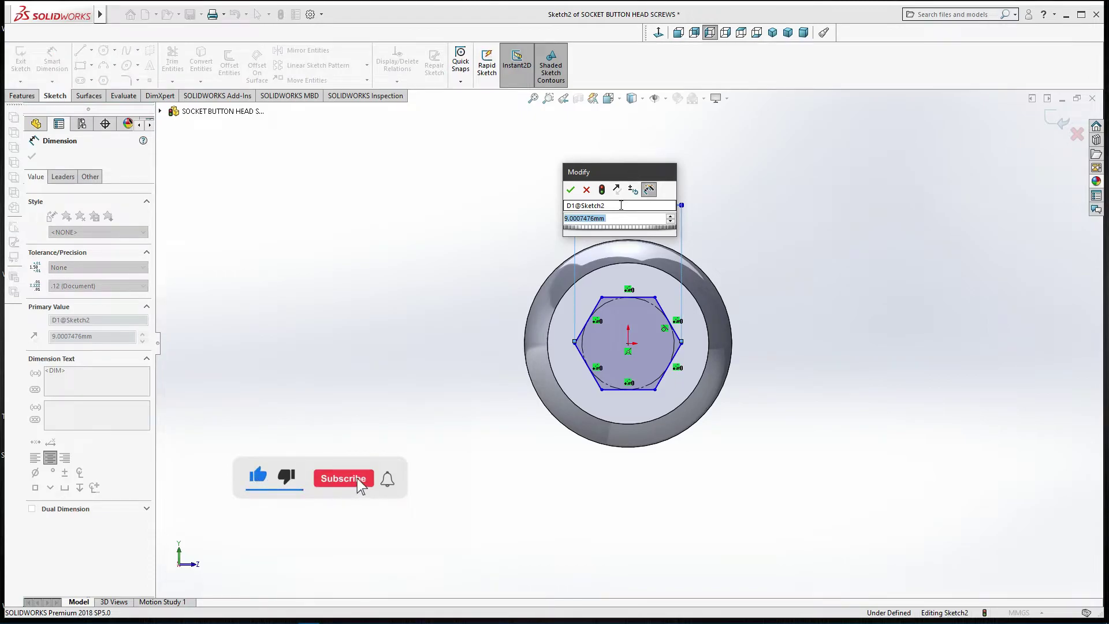
text(6.8)
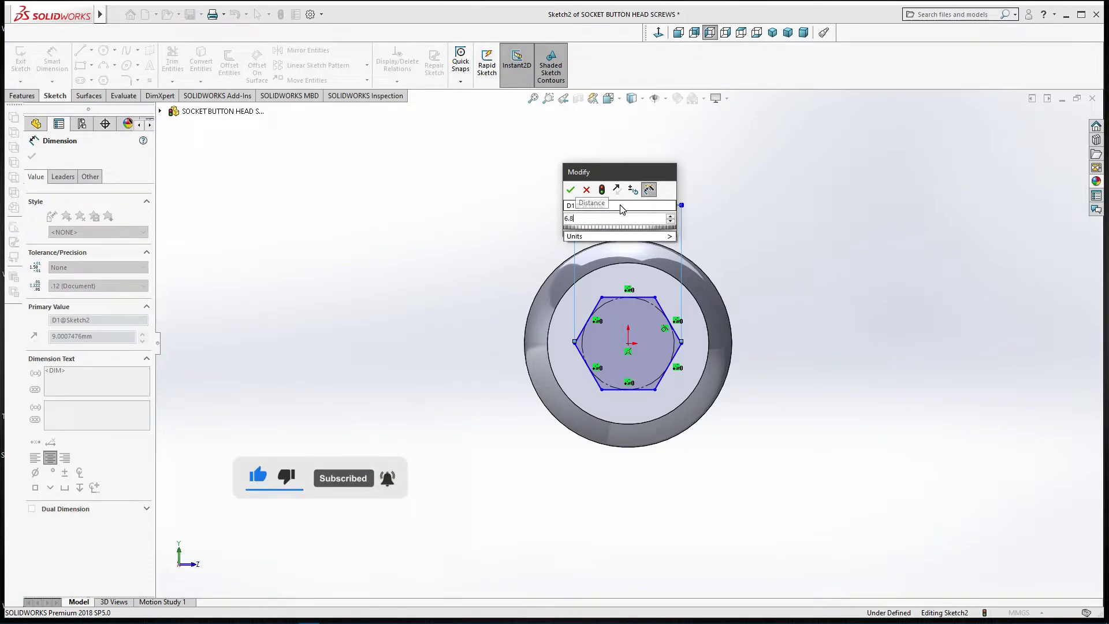
key(Return)
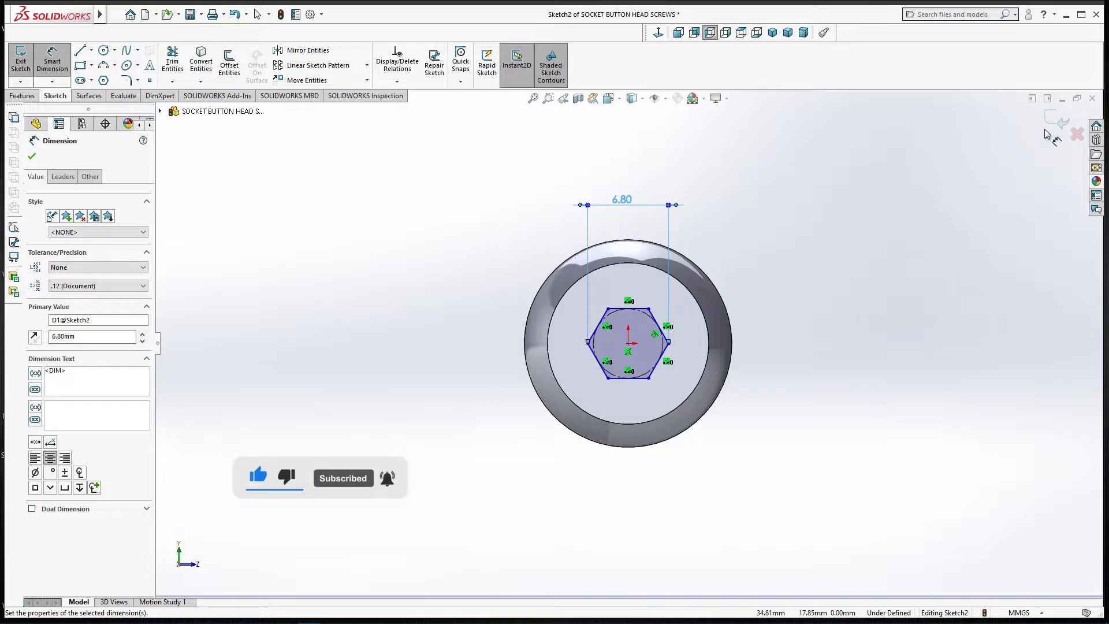
click(1060, 121)
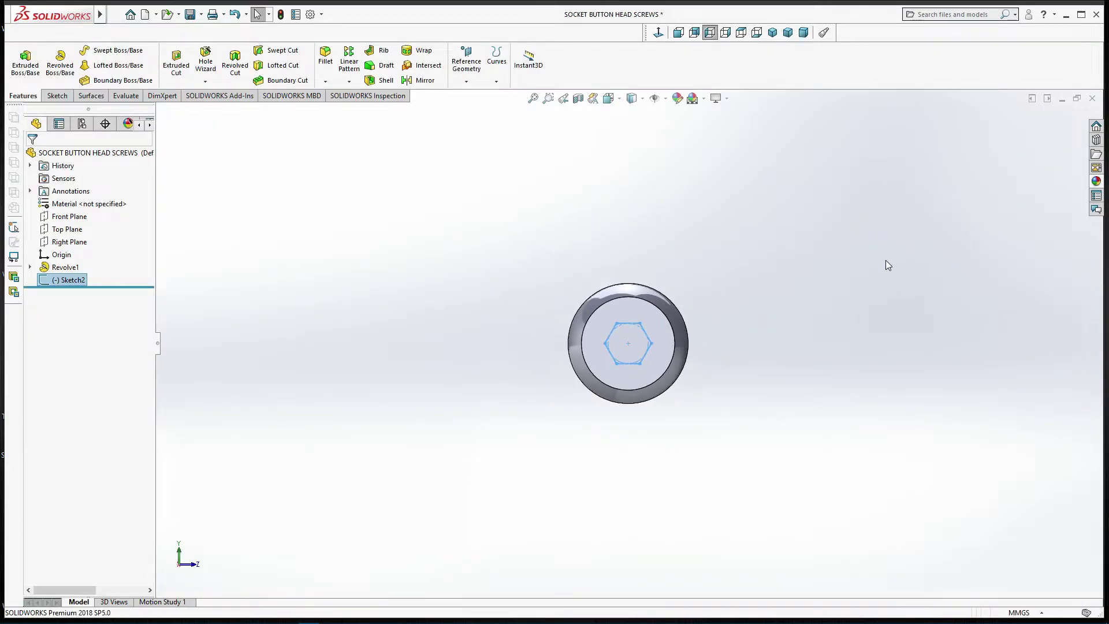
Cut the hexagon 3.12 mm deep into the head as a blind extruded cut.
click(179, 63)
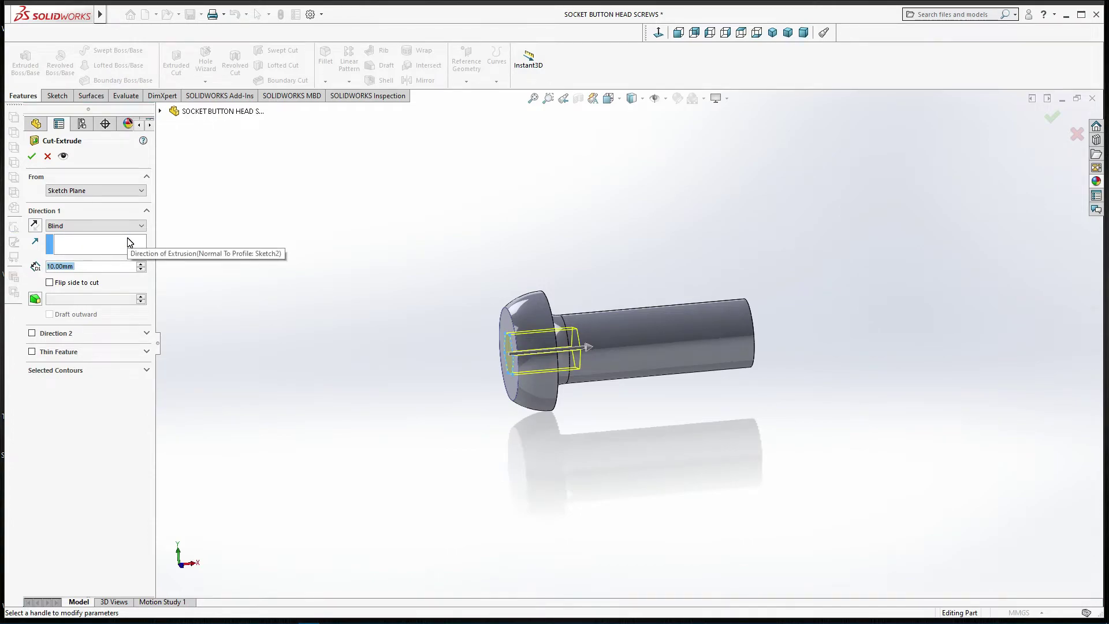
text(3)
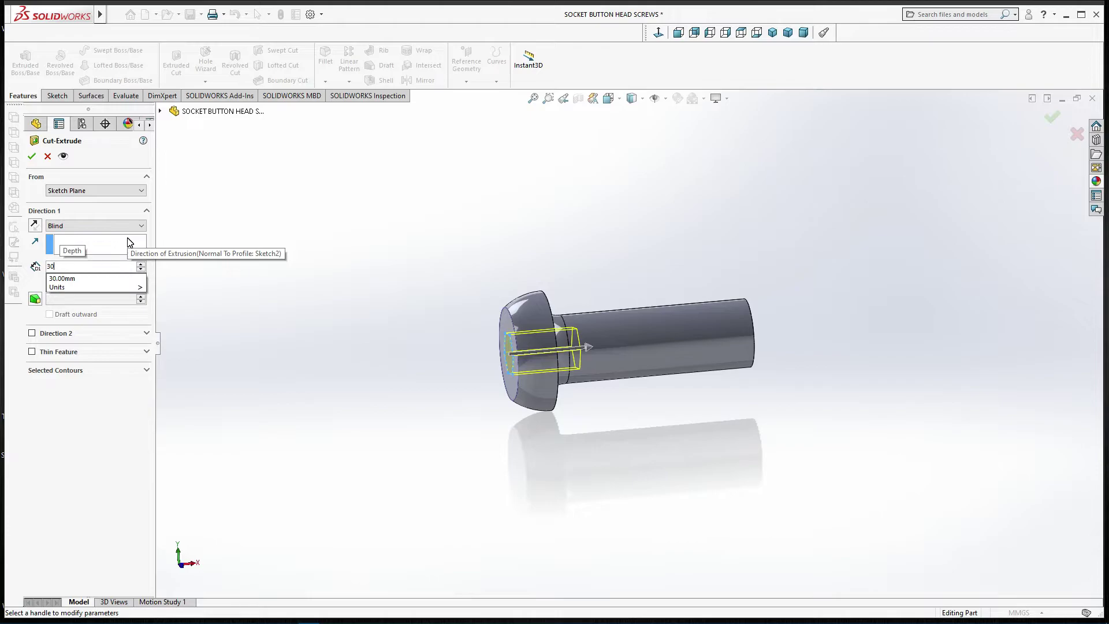
key(BackSpace)
text(.1)
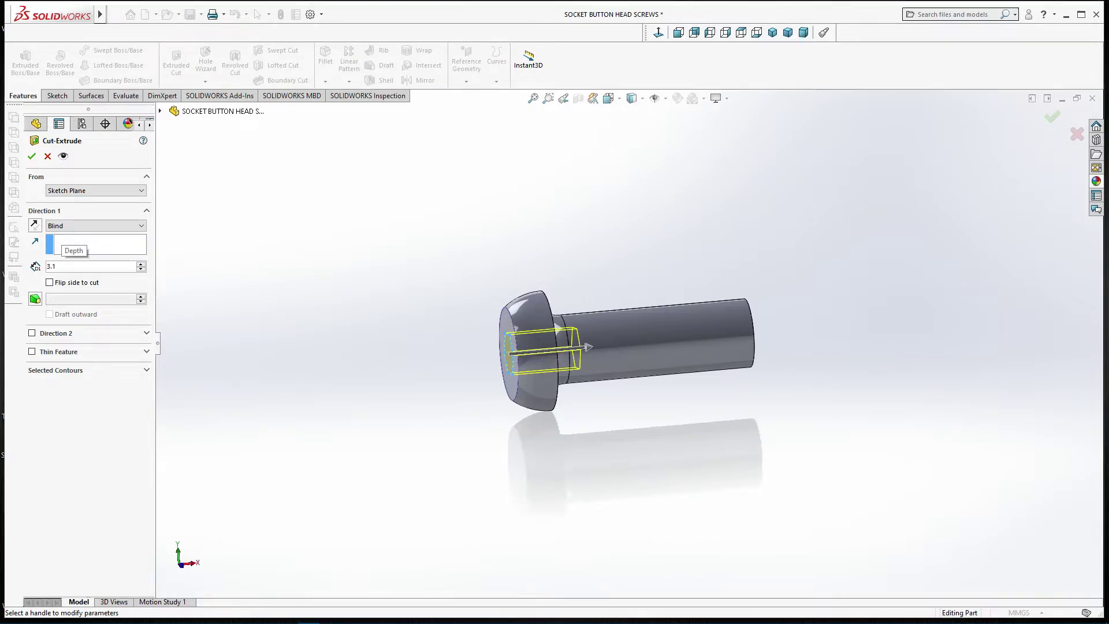
text(2)
key(Return)
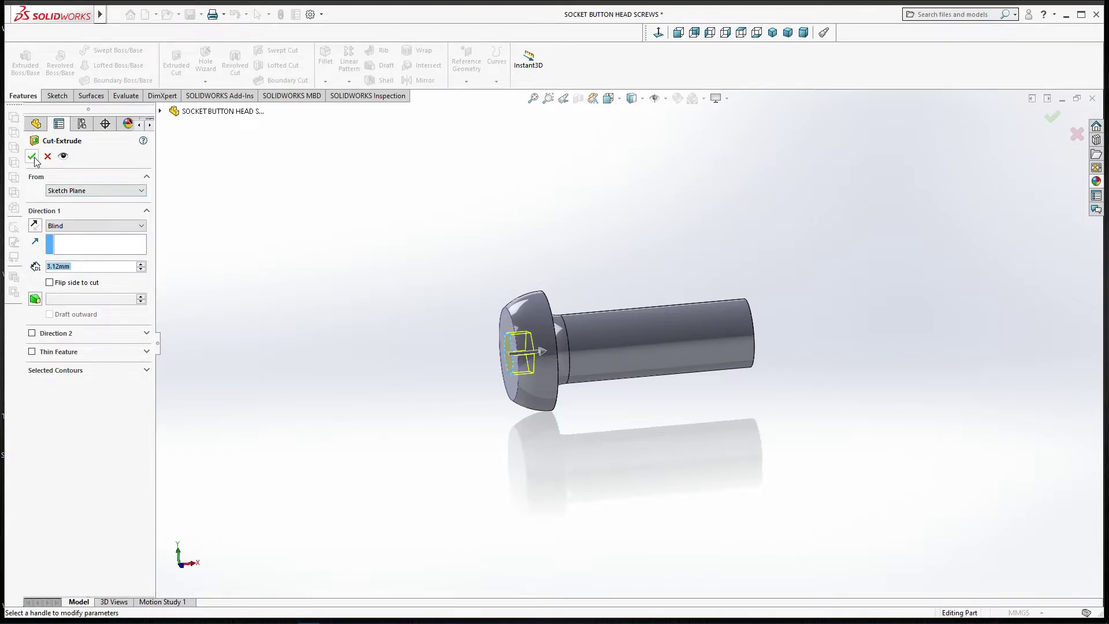
click(32, 156)
Inspect the hex socket from a new angle and save the part.
mouse_move(359, 376)
middle_down()
mouse_move(461, 423)
mouse_move(598, 418)
mouse_move(490, 218)
mouse_move(490, 241)
mouse_move(539, 244)
mouse_move(639, 285)
mouse_move(608, 277)
middle_up()
scroll(646, 277, down, 2)
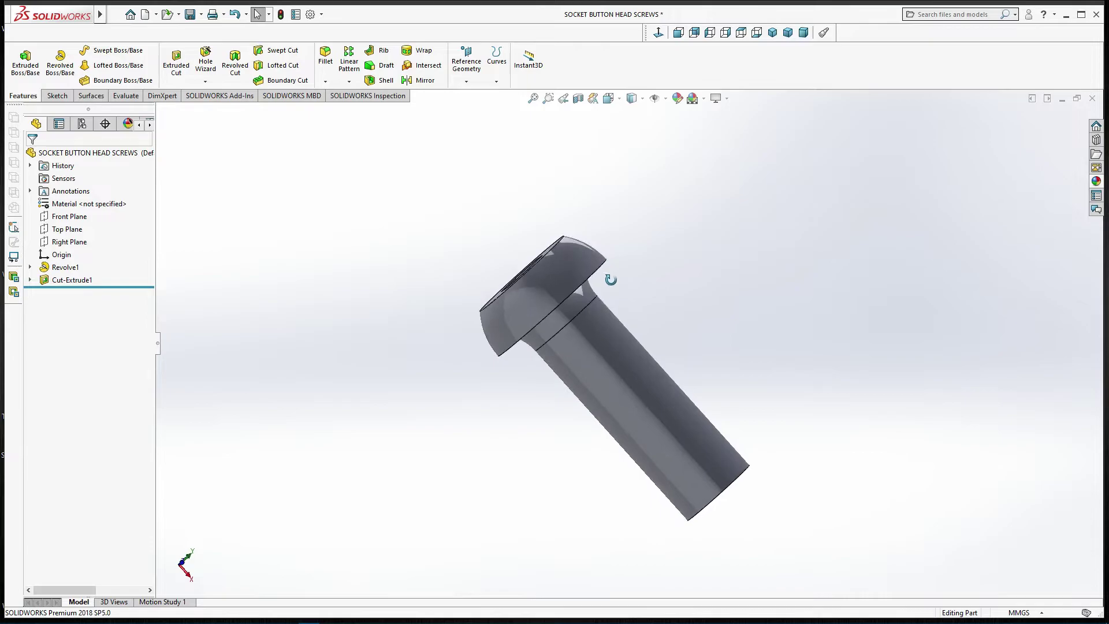
click(191, 15)
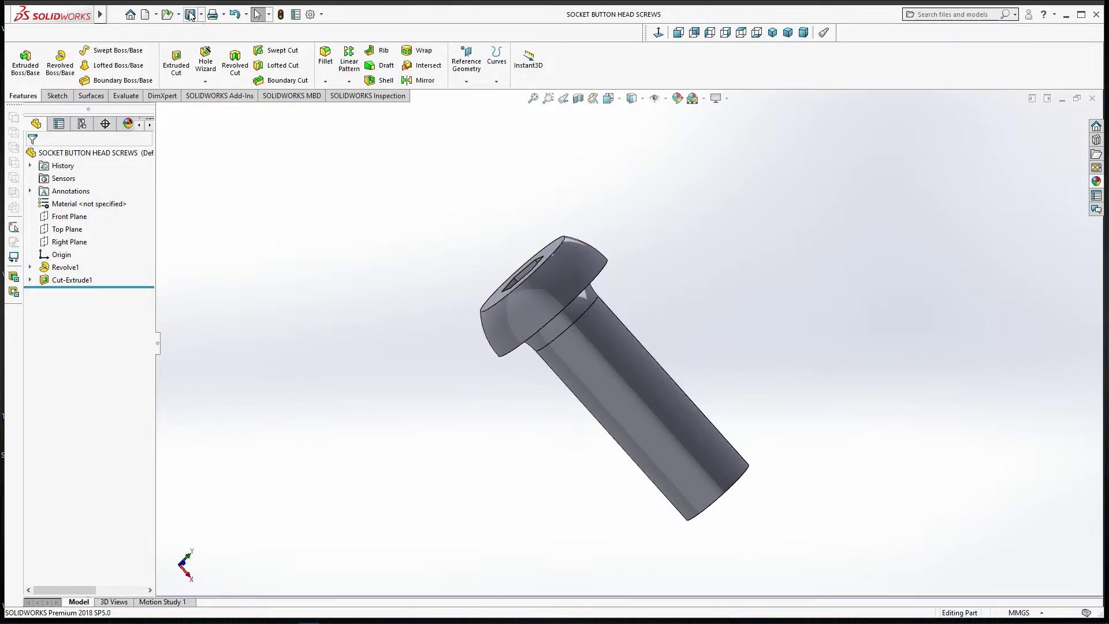
mouse_move(333, 283)
middle_down()
mouse_move(354, 260)
mouse_move(346, 297)
middle_up()
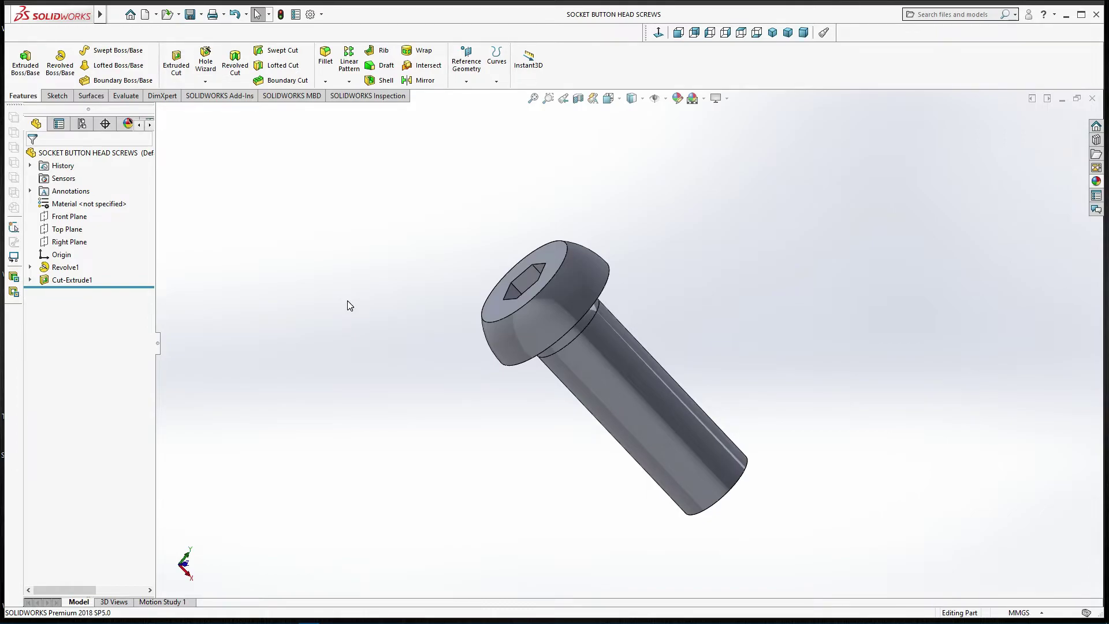
Start a sketch on the Top Plane, viewed normal with hidden lines visible.
click(66, 231)
click(75, 211)
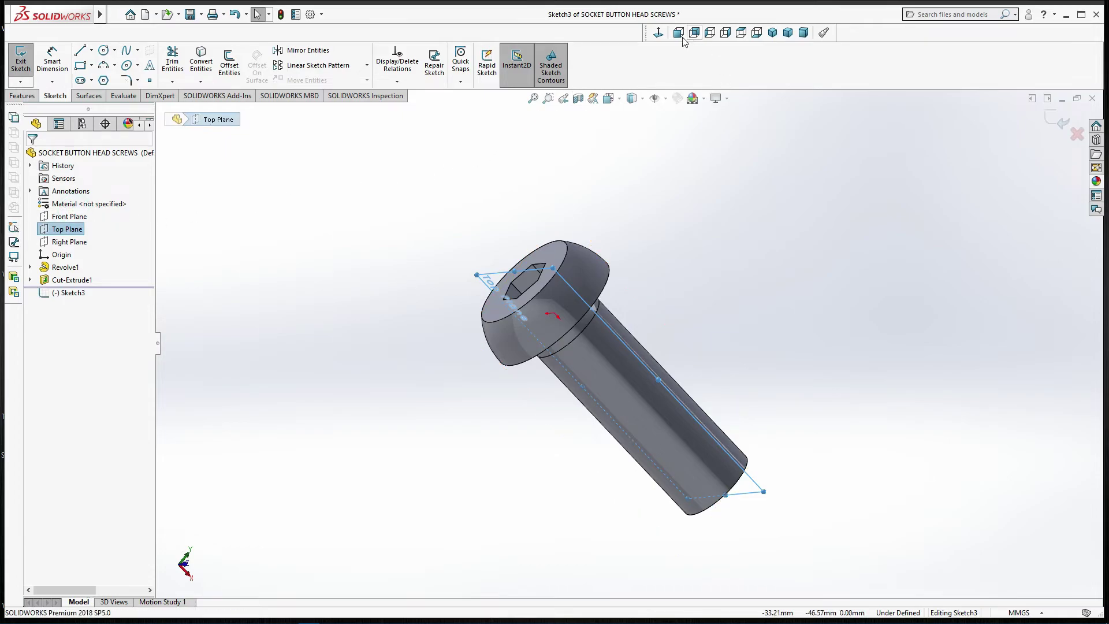
click(659, 32)
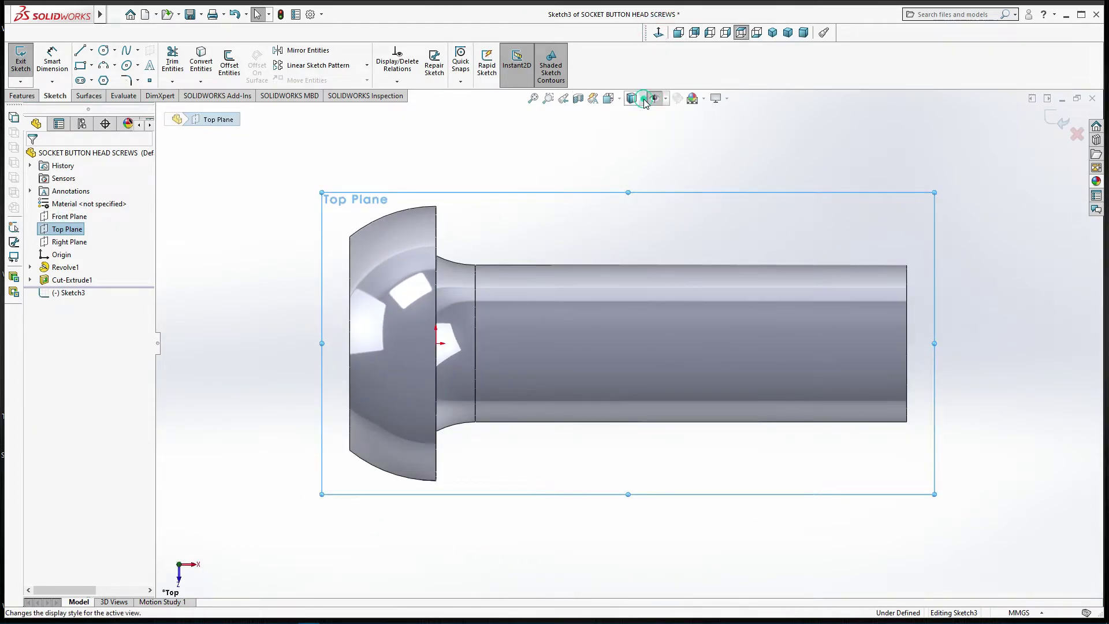
click(641, 98)
click(633, 179)
click(632, 141)
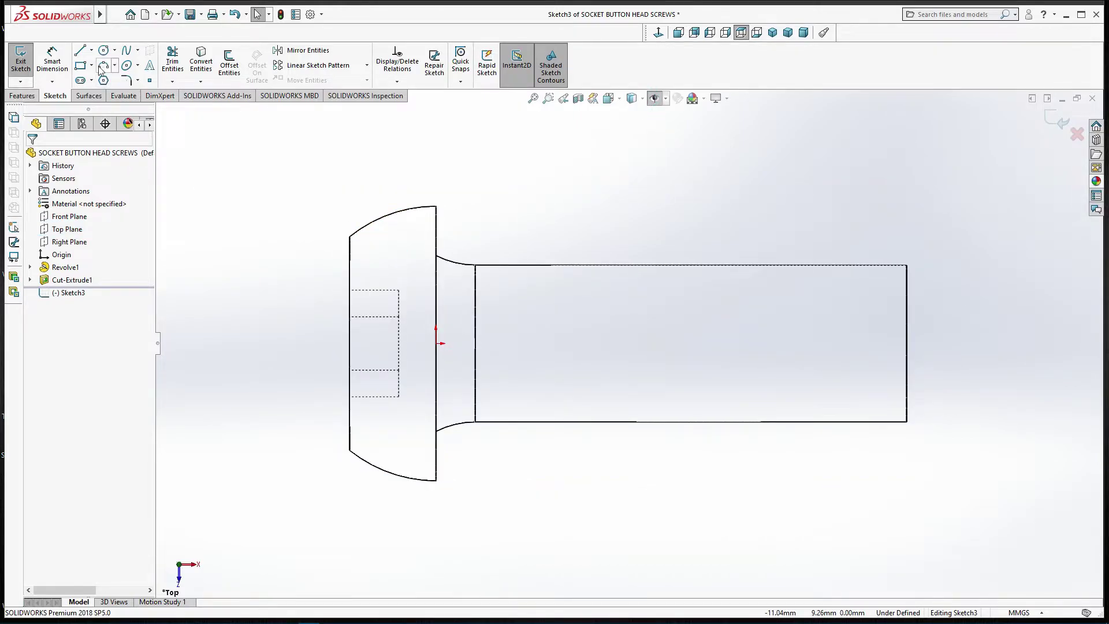
Draw a horizontal construction line from the head centre to the socket bottom.
click(91, 50)
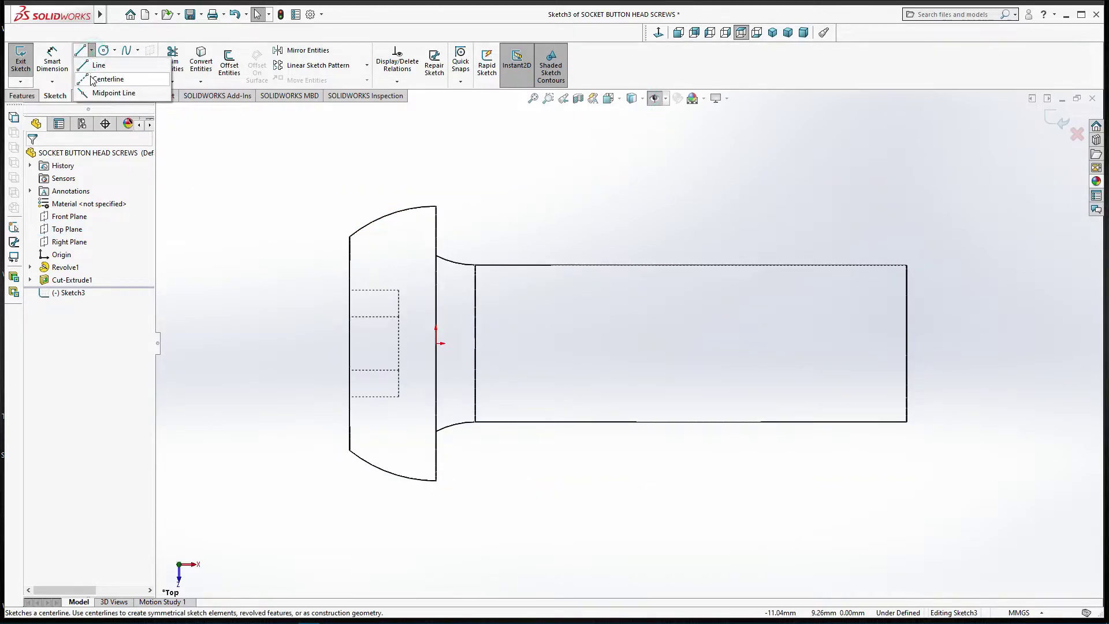
click(434, 343)
click(399, 344)
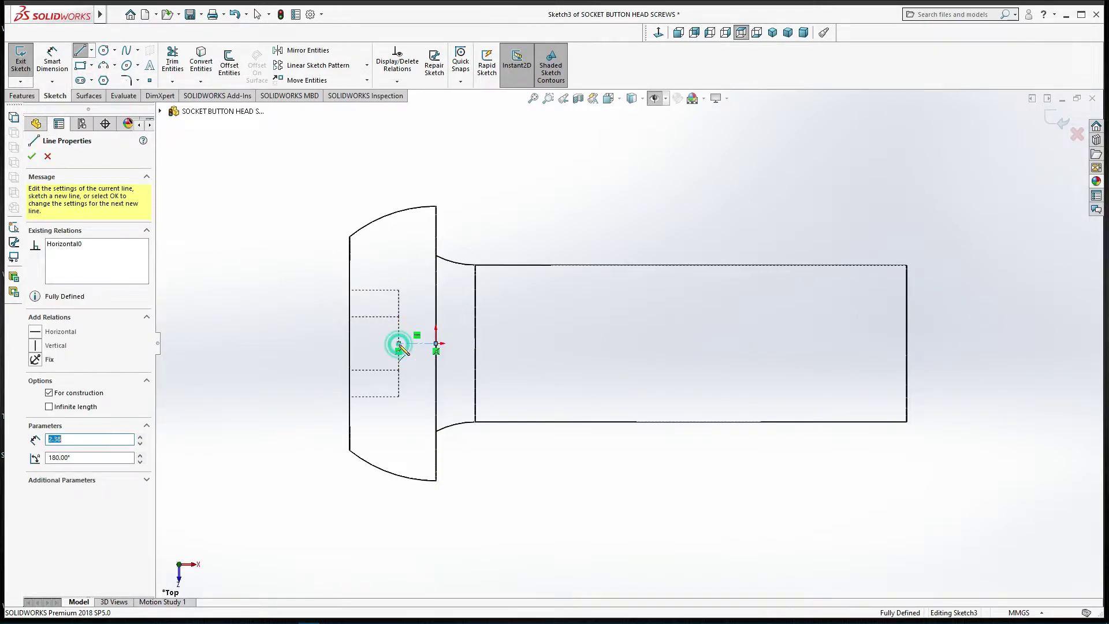
right_click(398, 344)
click(423, 355)
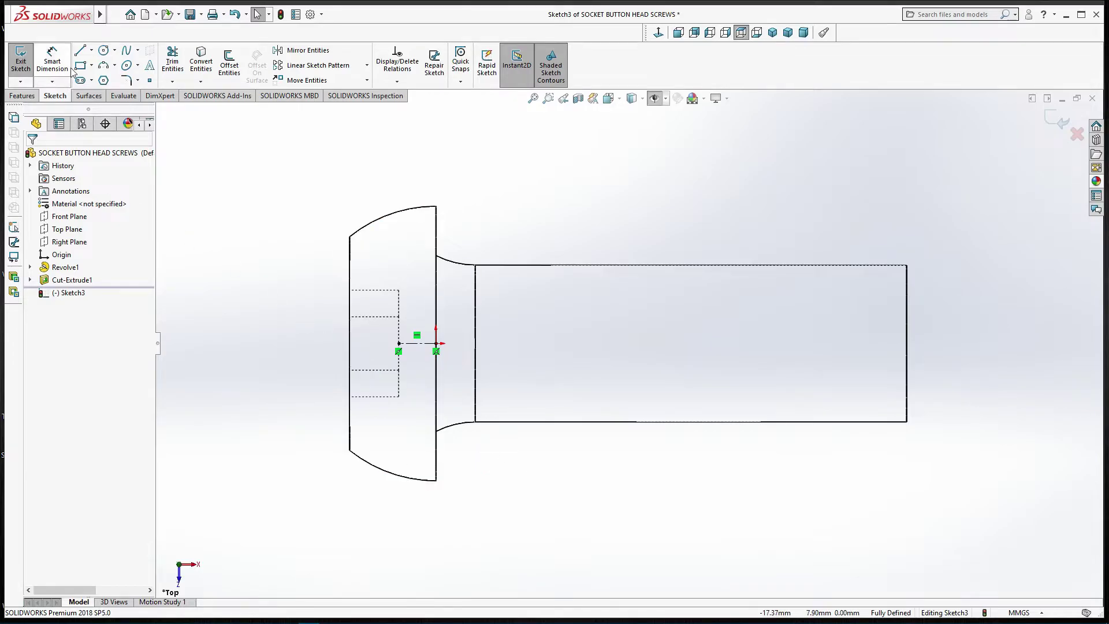
Draw the slanted and vertical lines that close the triangle.
click(80, 50)
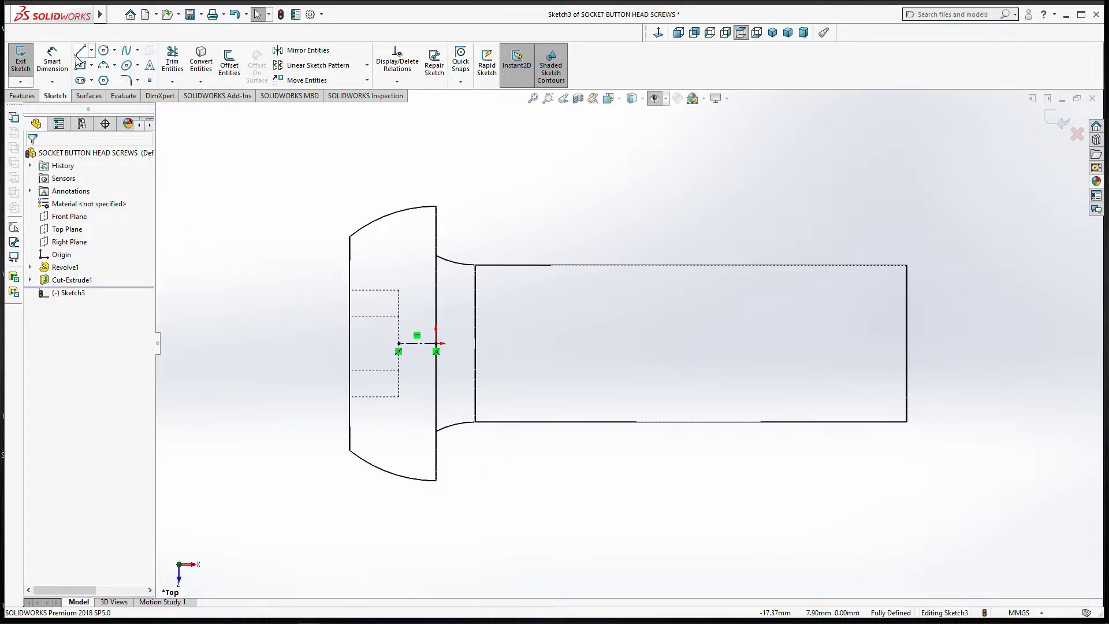
click(399, 291)
click(427, 342)
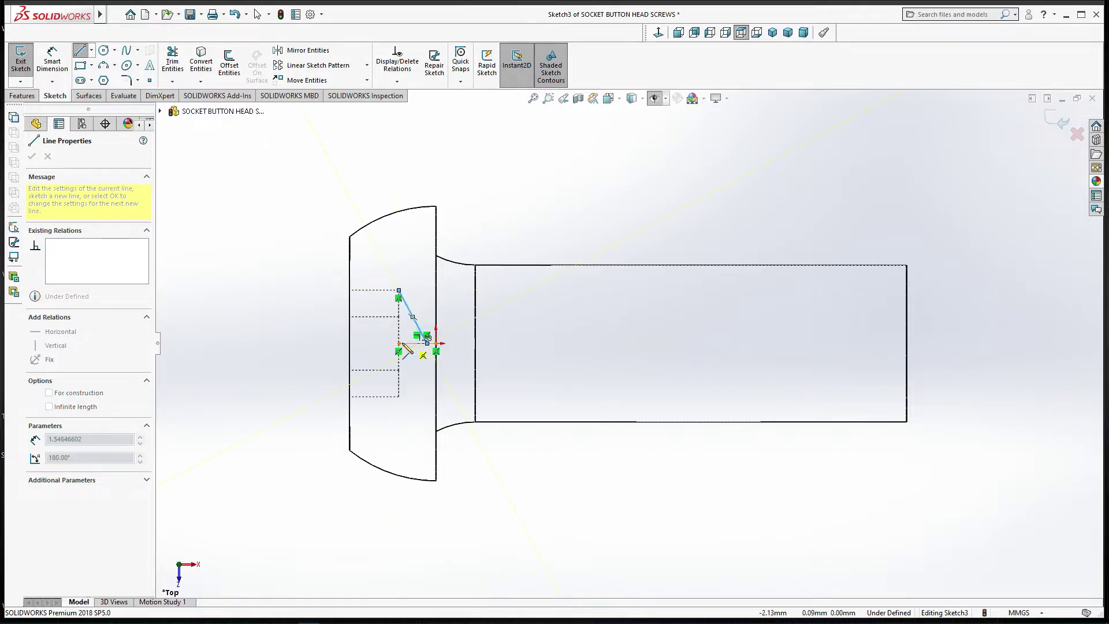
click(398, 344)
click(399, 291)
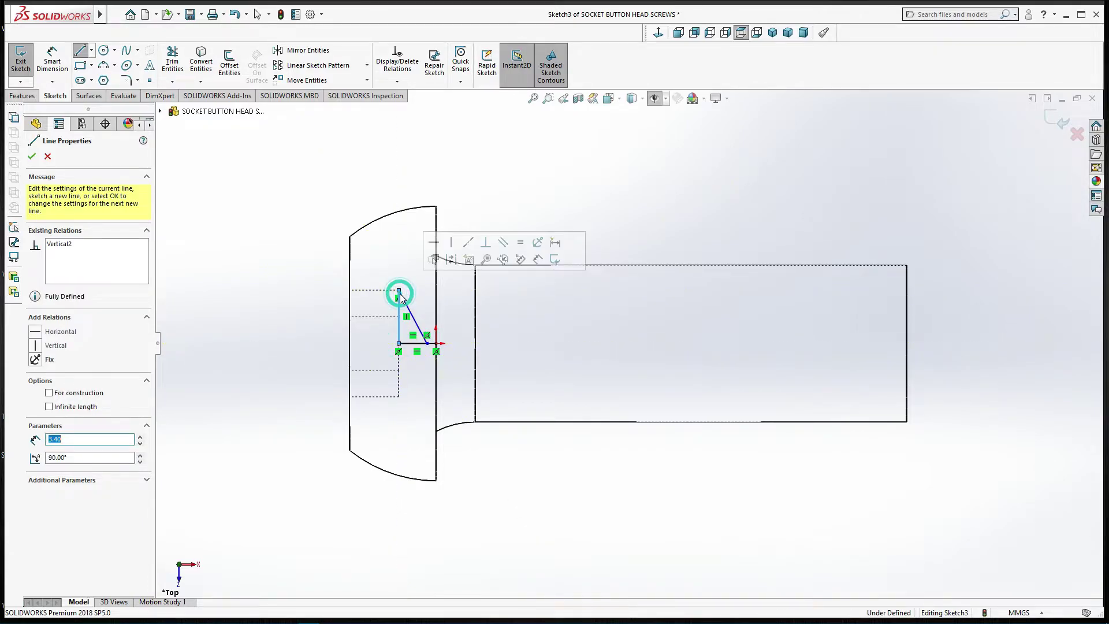
right_click(404, 296)
click(409, 302)
click(502, 478)
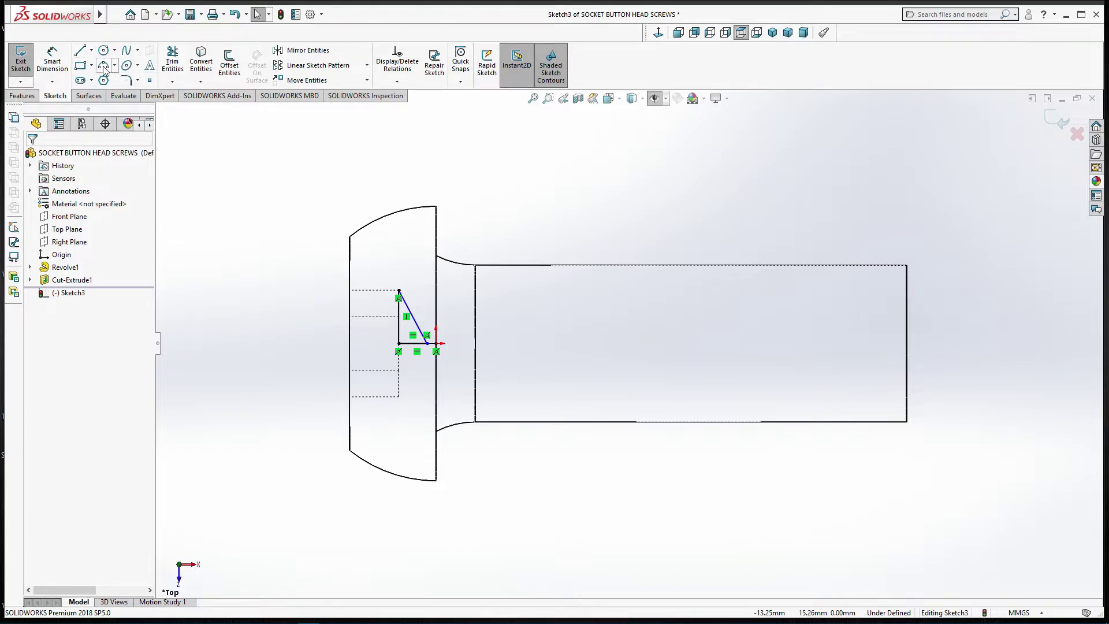
Dimension the triangle's bottom line 1.45 mm and exit the sketch.
click(52, 60)
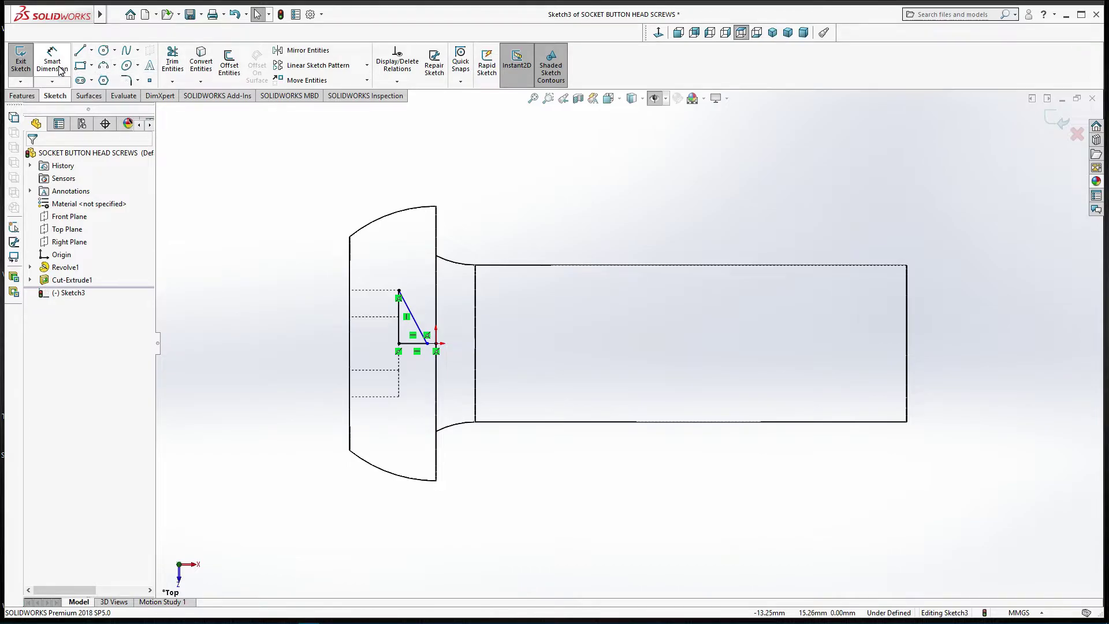
click(413, 344)
click(411, 166)
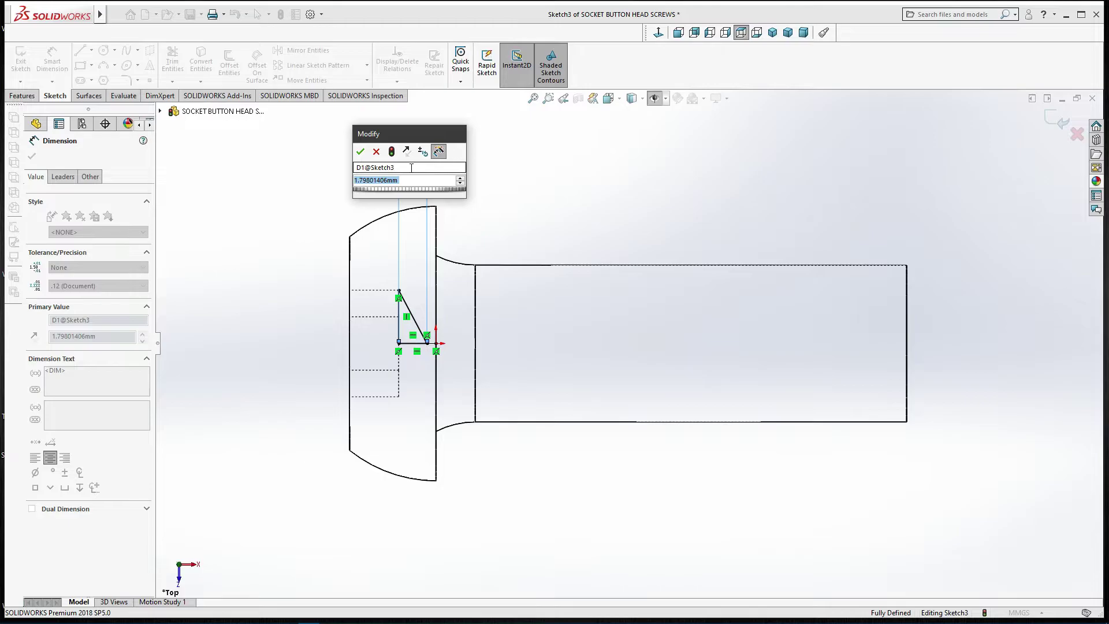
text(1.45)
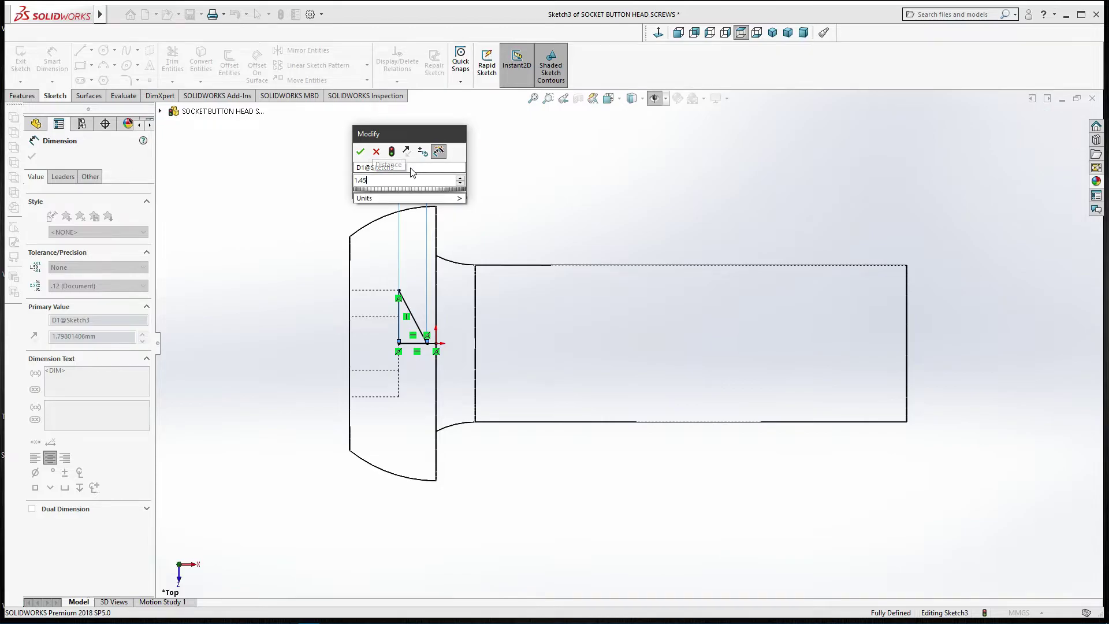
key(Return)
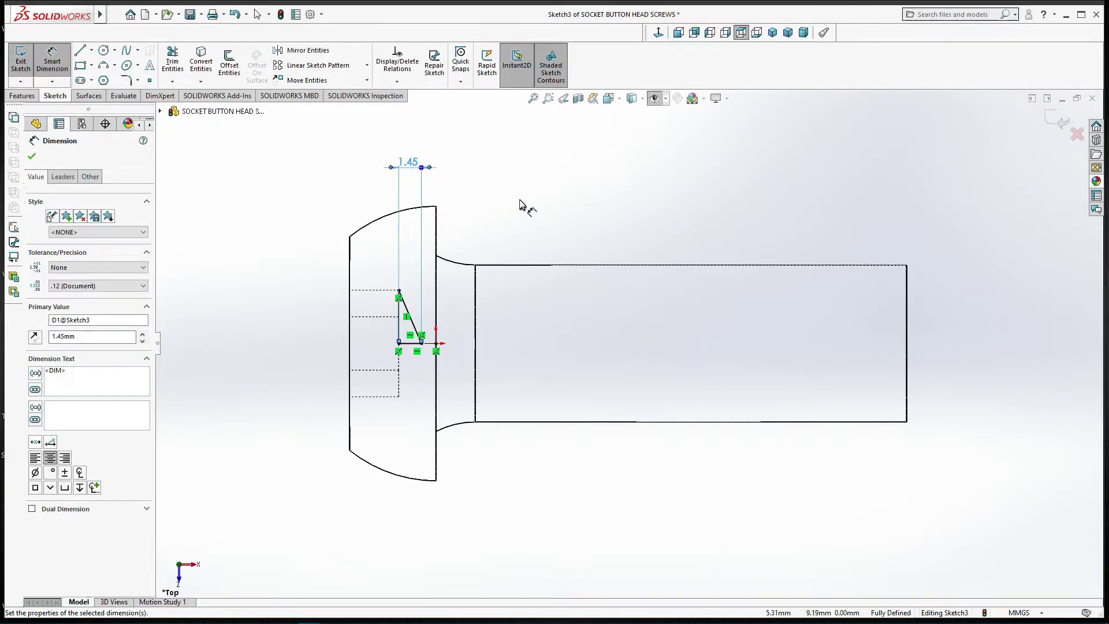
click(519, 200)
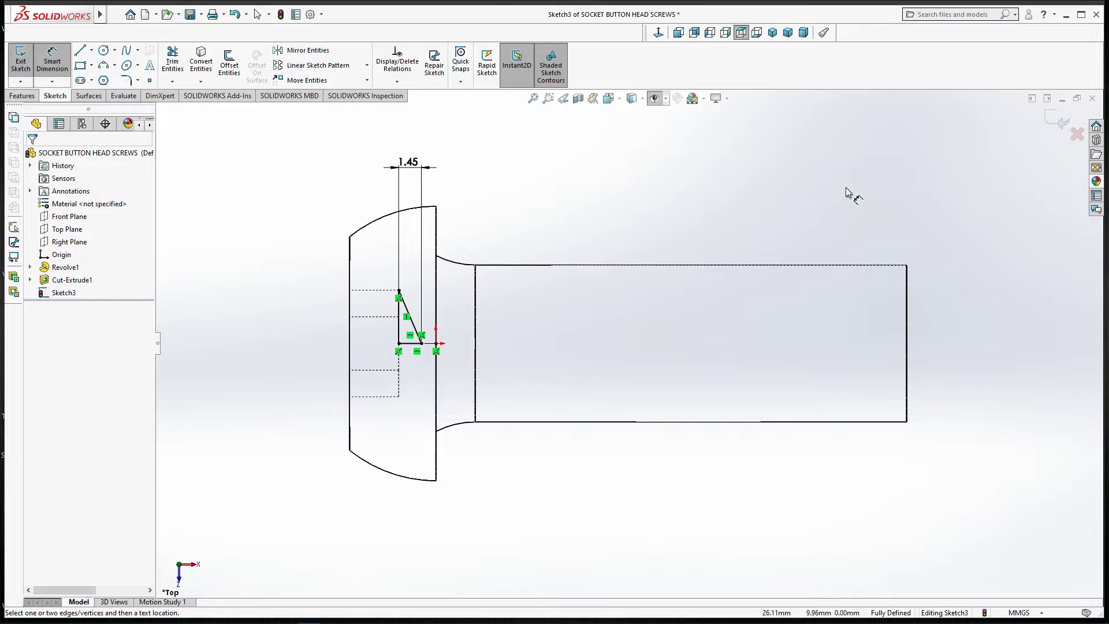
click(1066, 130)
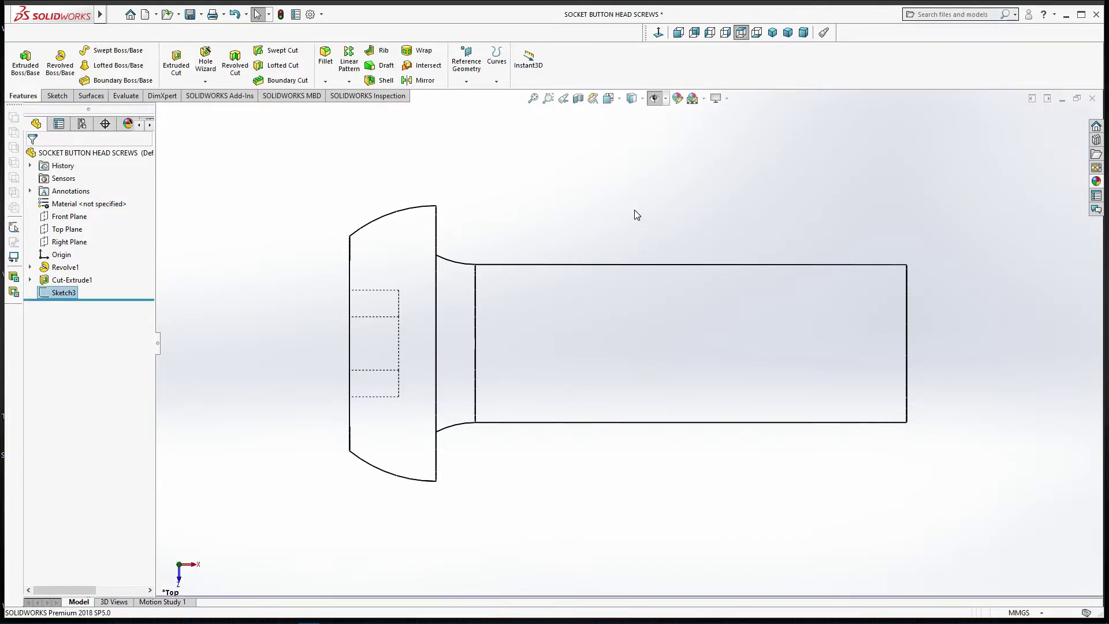
Revolve-cut Sketch3 360° to form the cone-shaped socket bottom.
click(631, 185)
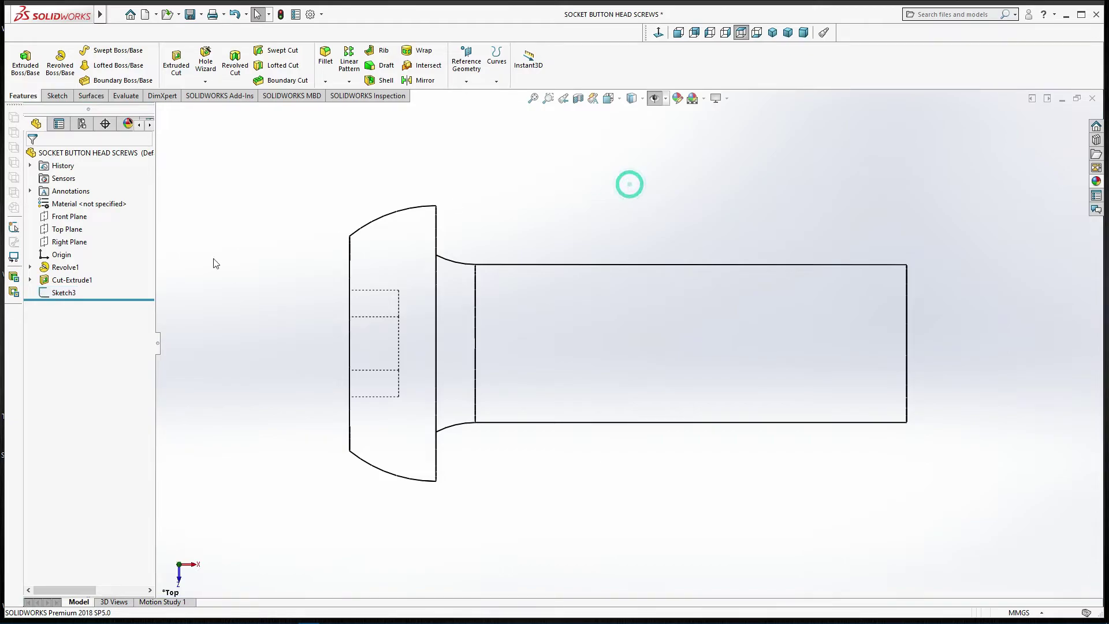
click(75, 294)
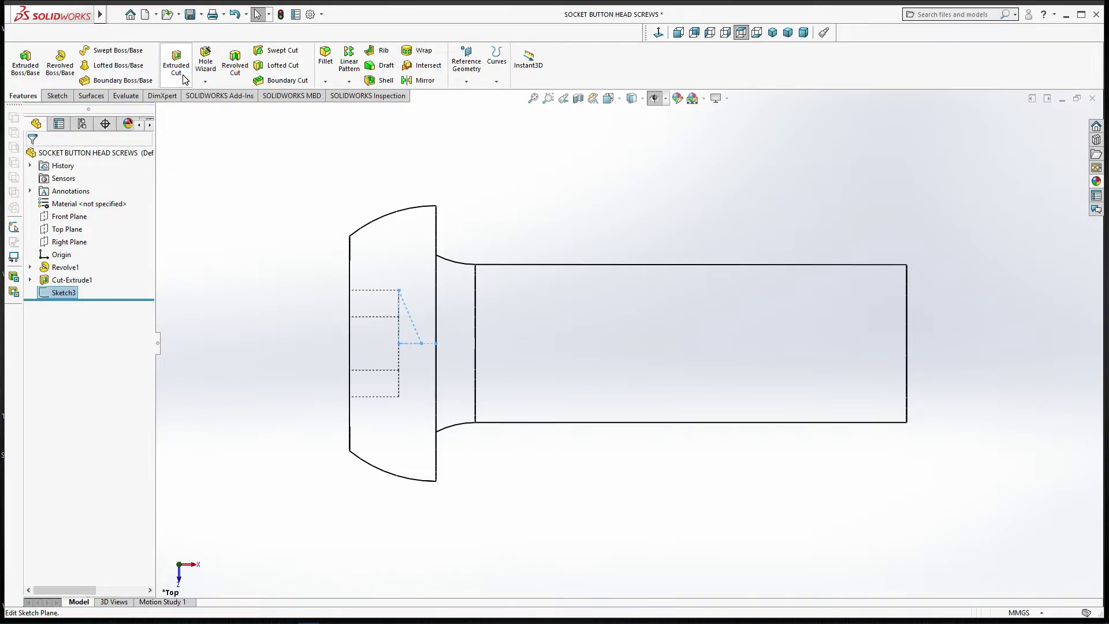
click(240, 68)
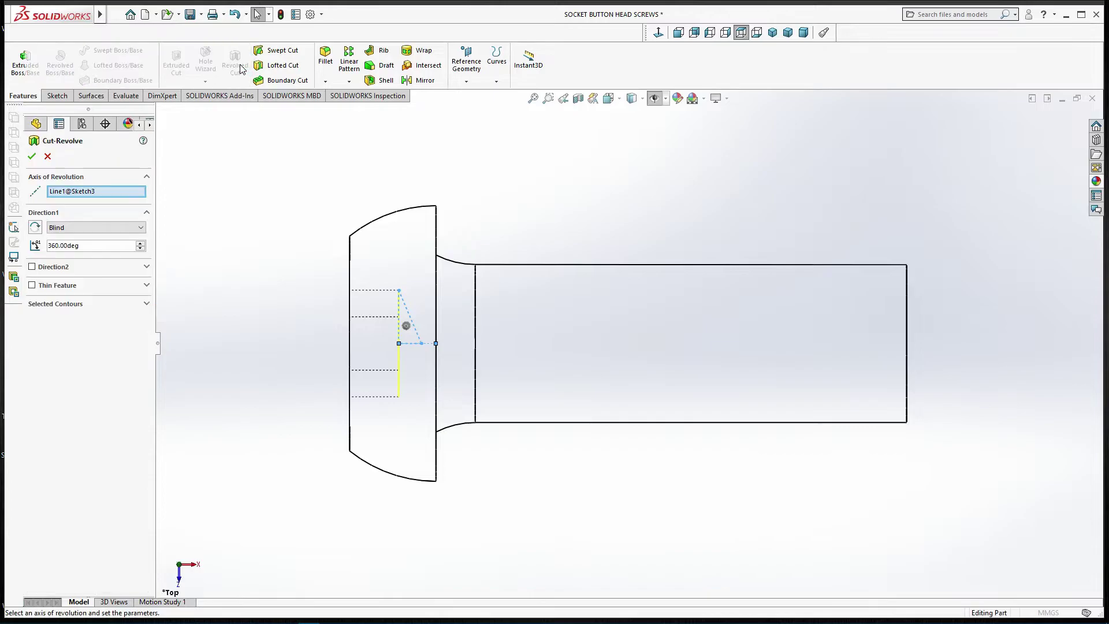
click(33, 157)
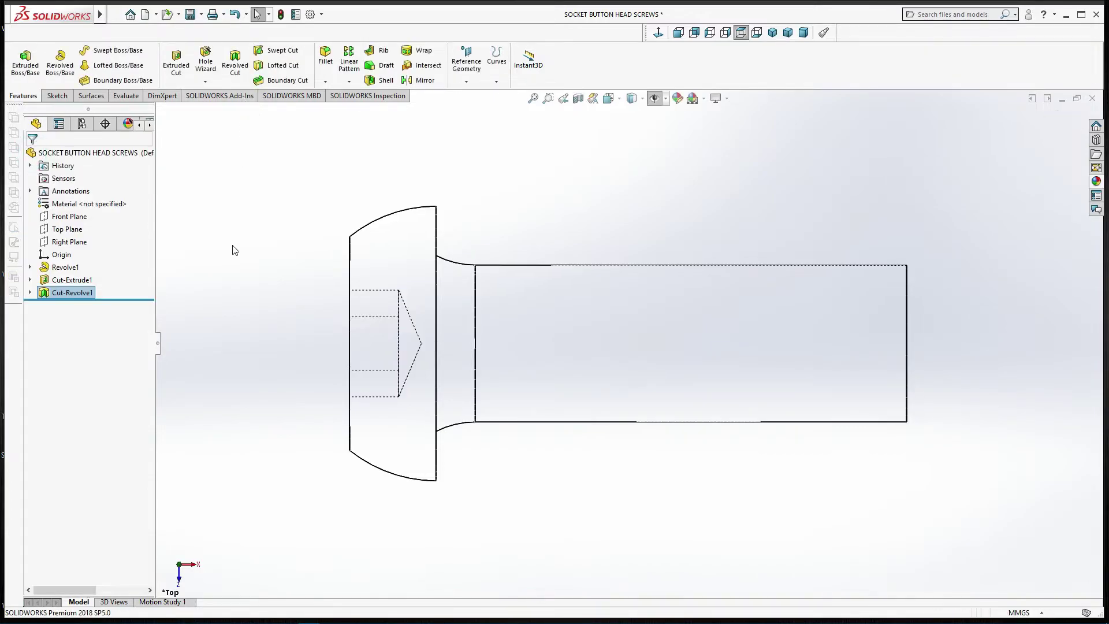
key(f)
mouse_move(301, 274)
middle_down()
mouse_move(420, 272)
mouse_move(308, 278)
middle_up()
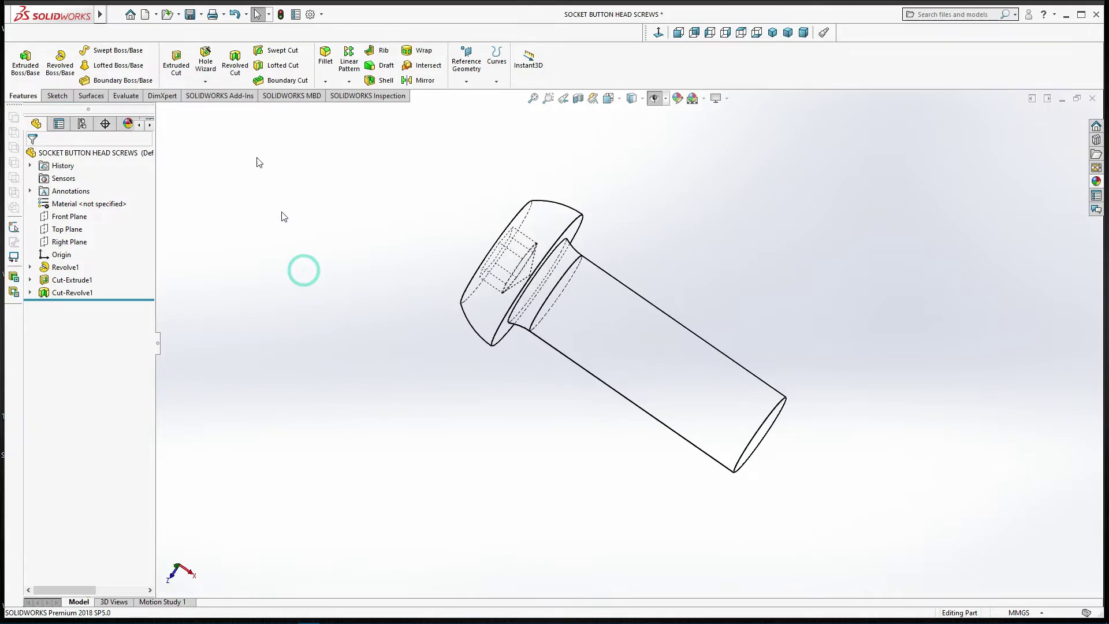
Save the part and switch the display style to shaded.
click(190, 14)
key(f)
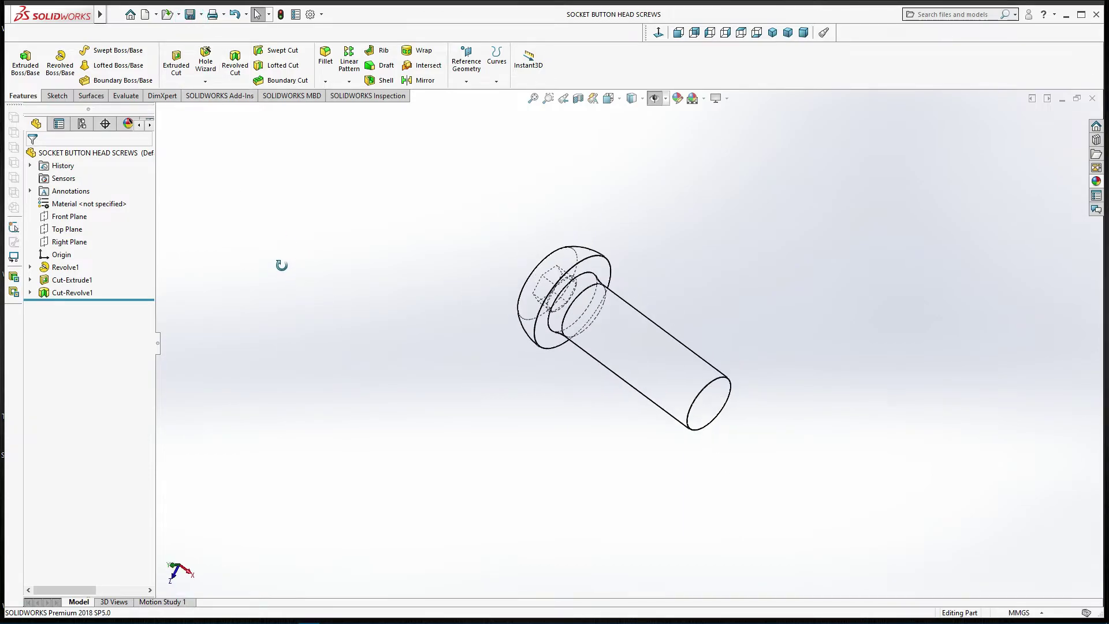
click(641, 98)
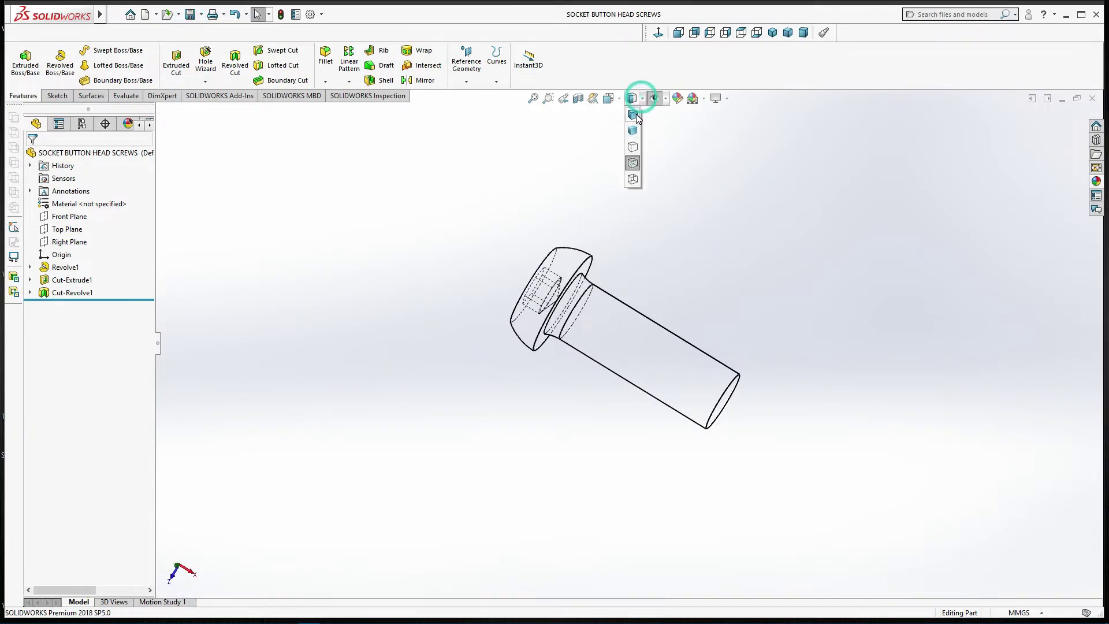
click(634, 126)
mouse_move(674, 245)
middle_down()
mouse_move(674, 269)
mouse_move(605, 251)
mouse_move(639, 240)
mouse_move(631, 272)
mouse_move(631, 250)
mouse_move(581, 237)
mouse_move(564, 248)
mouse_move(601, 278)
mouse_move(595, 287)
mouse_move(564, 237)
middle_up()
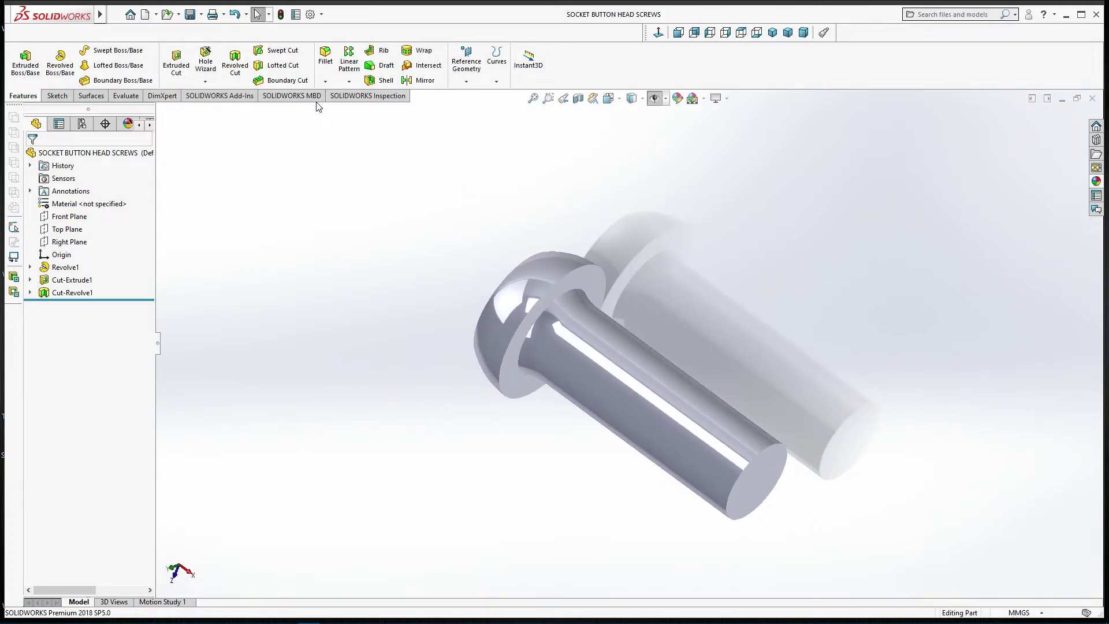
click(327, 82)
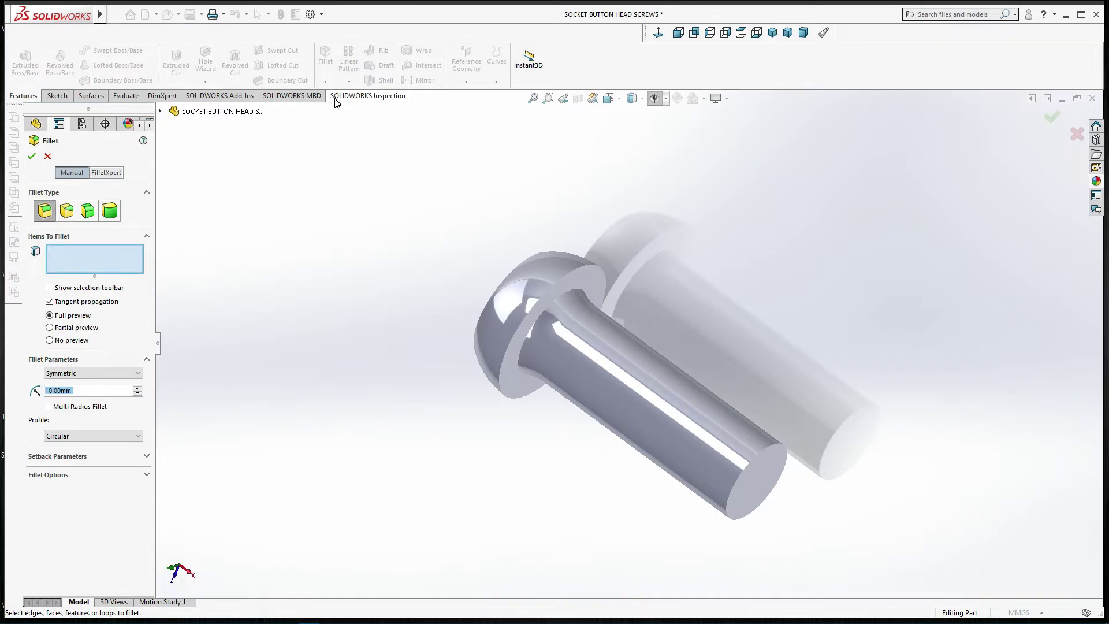
Fillet the head-to-shank edge with a 0.40 mm radius.
text(0.)
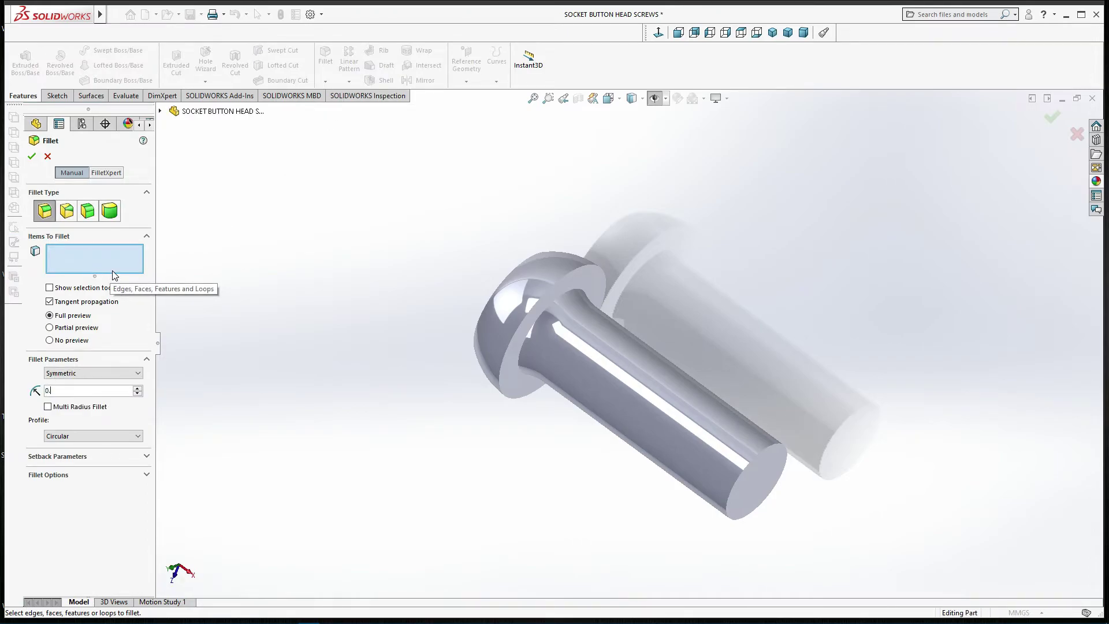
text(4)
key(Return)
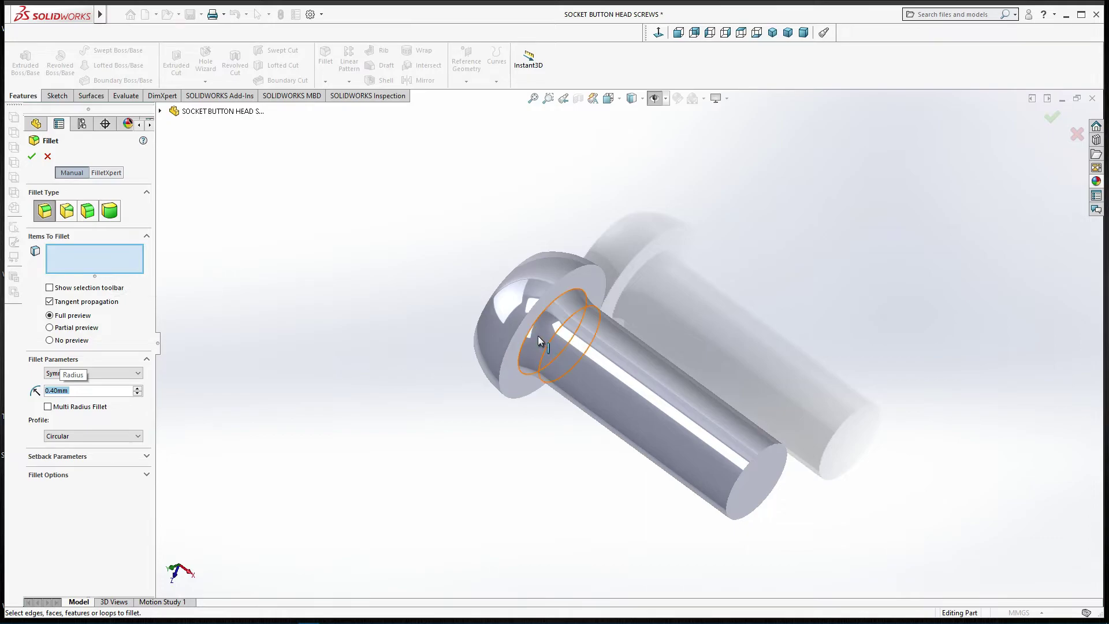
click(532, 331)
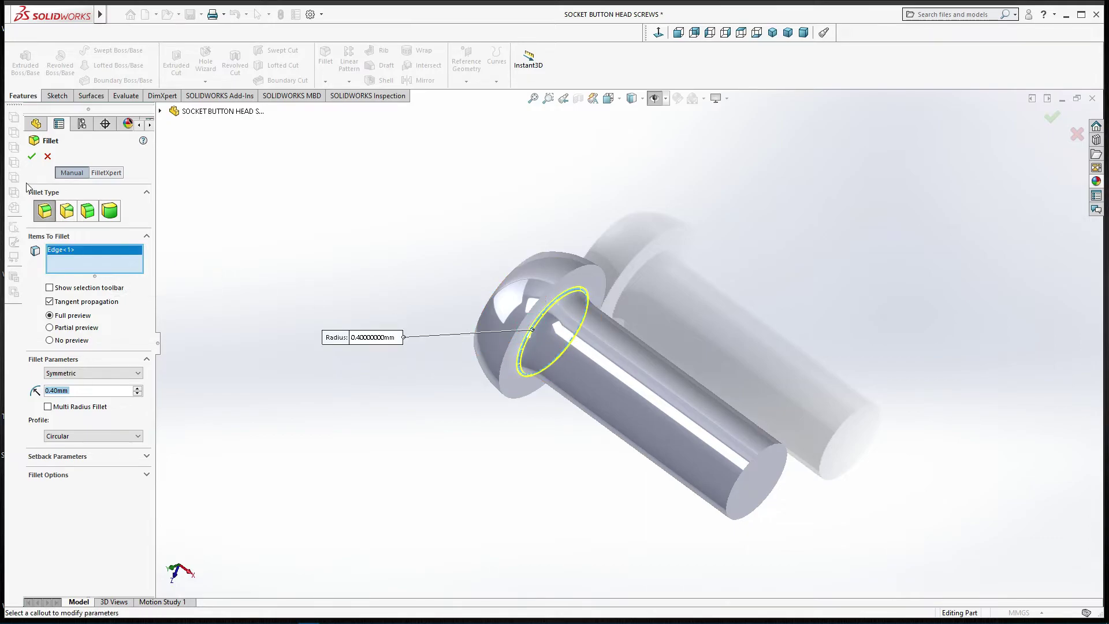
click(31, 157)
mouse_move(255, 275)
middle_down()
mouse_move(392, 271)
mouse_move(356, 276)
middle_up()
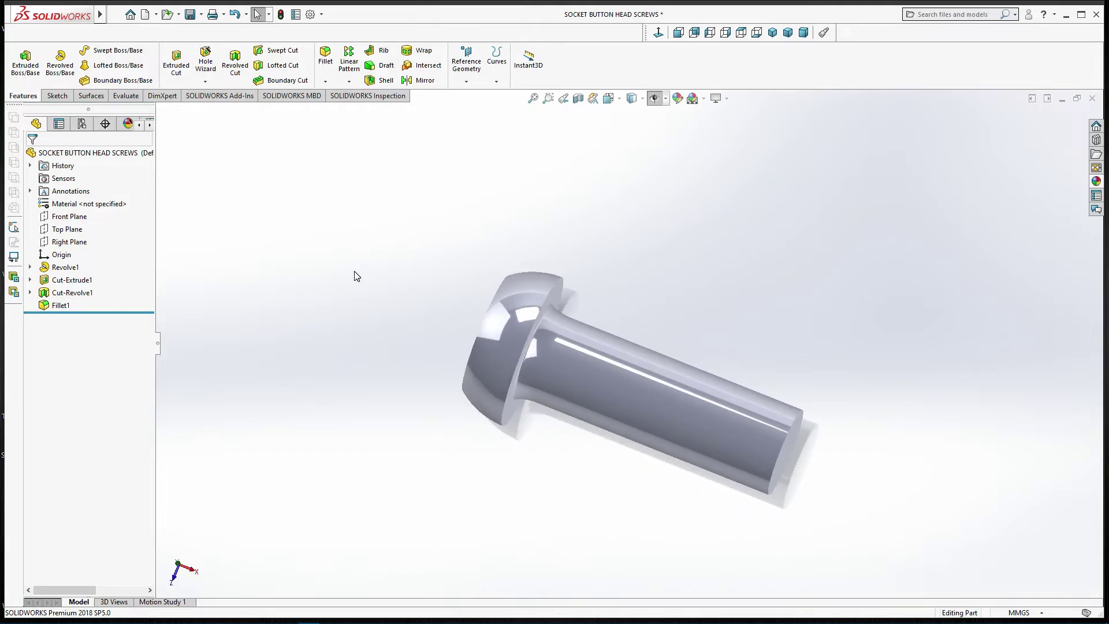
Chamfer the shank's end edge 0.50 mm at 45°.
click(325, 81)
click(358, 109)
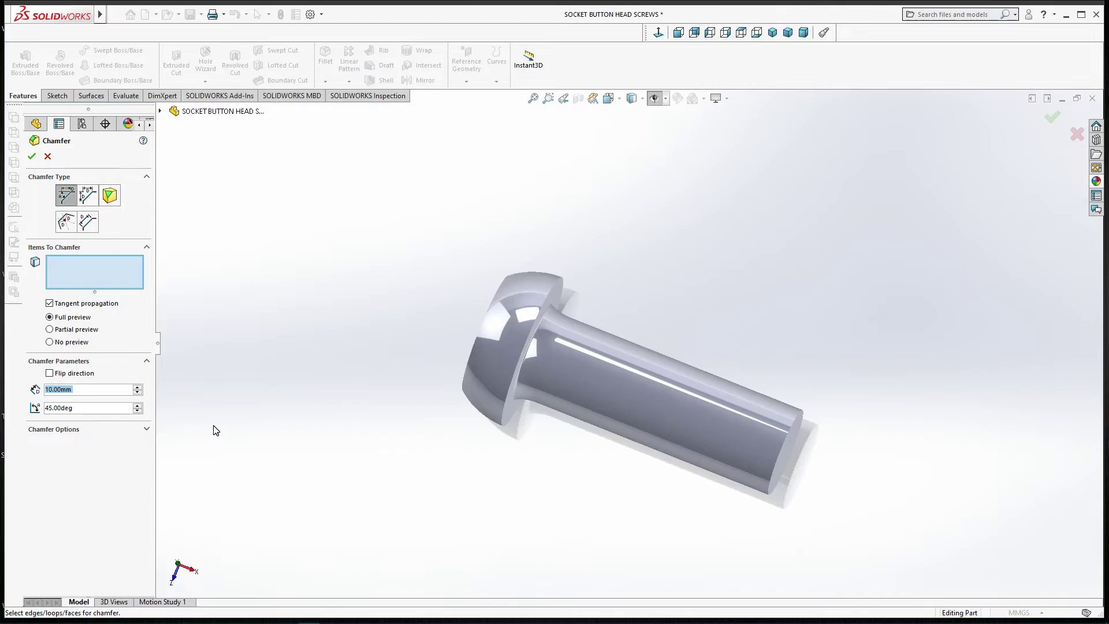
text(0.5)
key(Return)
click(803, 411)
mouse_move(807, 495)
middle_down()
mouse_move(775, 472)
mouse_move(777, 490)
middle_up()
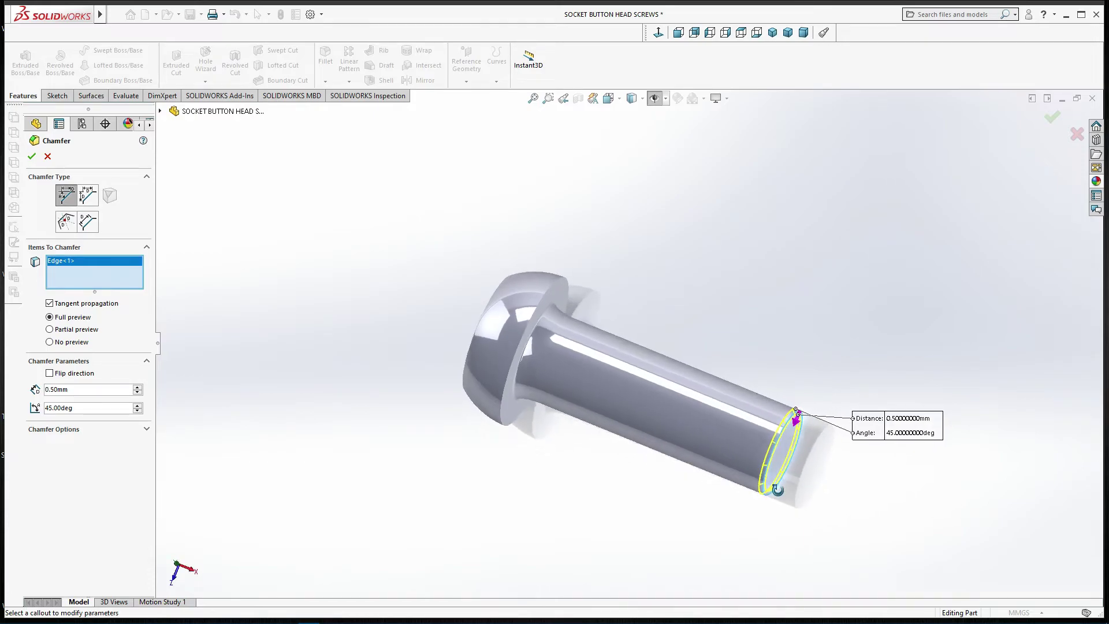
click(32, 157)
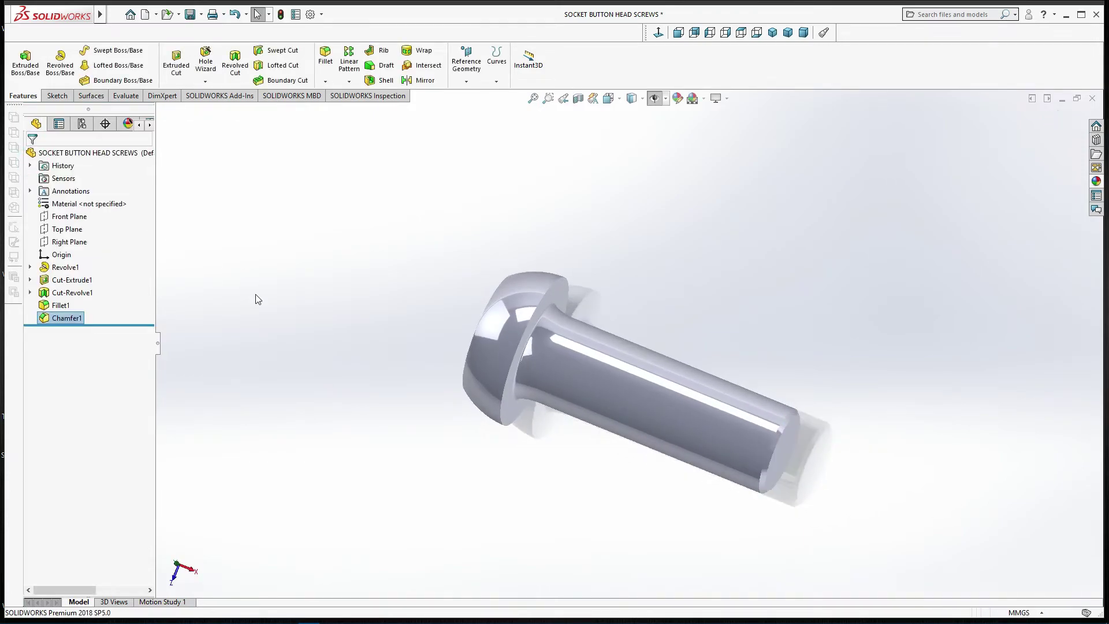
Save the part and assign Plain Carbon Steel as its material.
mouse_move(399, 324)
middle_down()
mouse_move(421, 349)
mouse_move(638, 443)
mouse_move(648, 460)
mouse_move(643, 454)
middle_up()
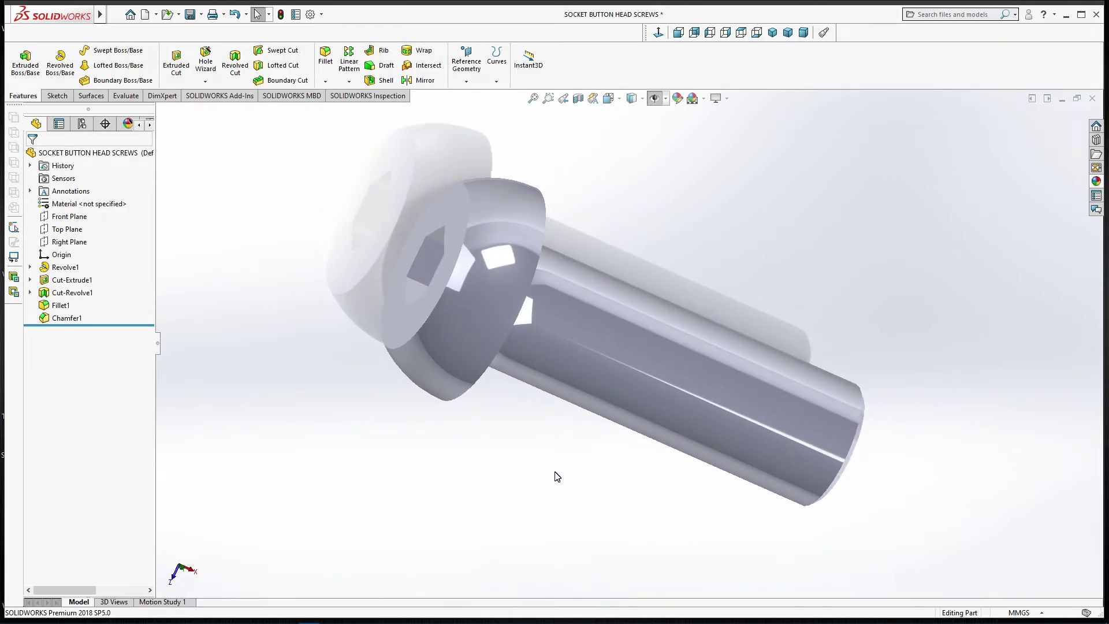
click(190, 17)
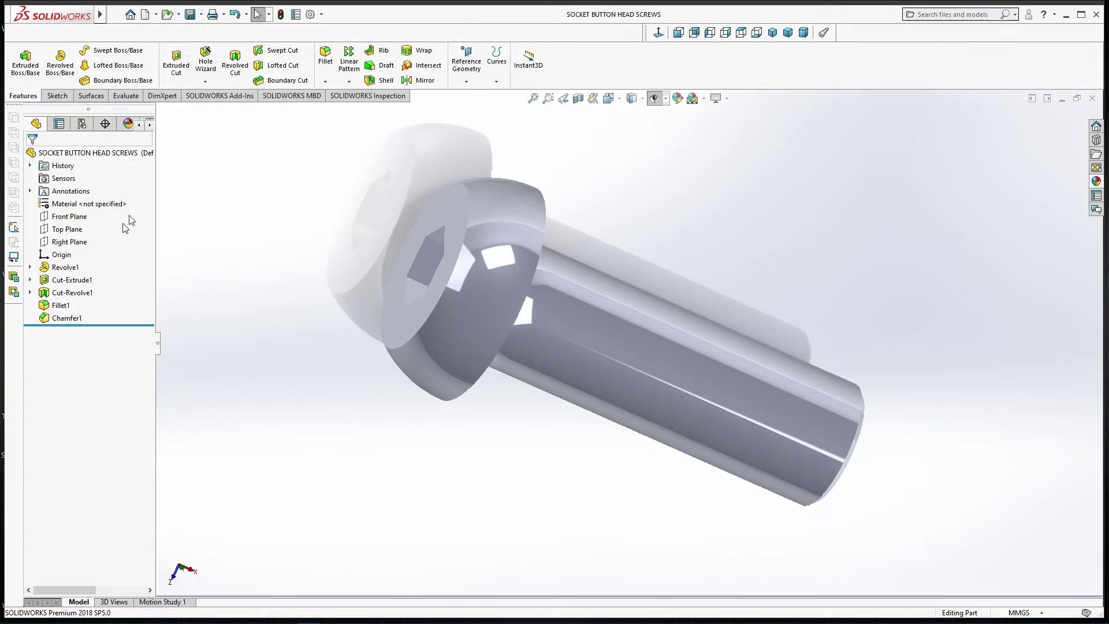
right_click(80, 205)
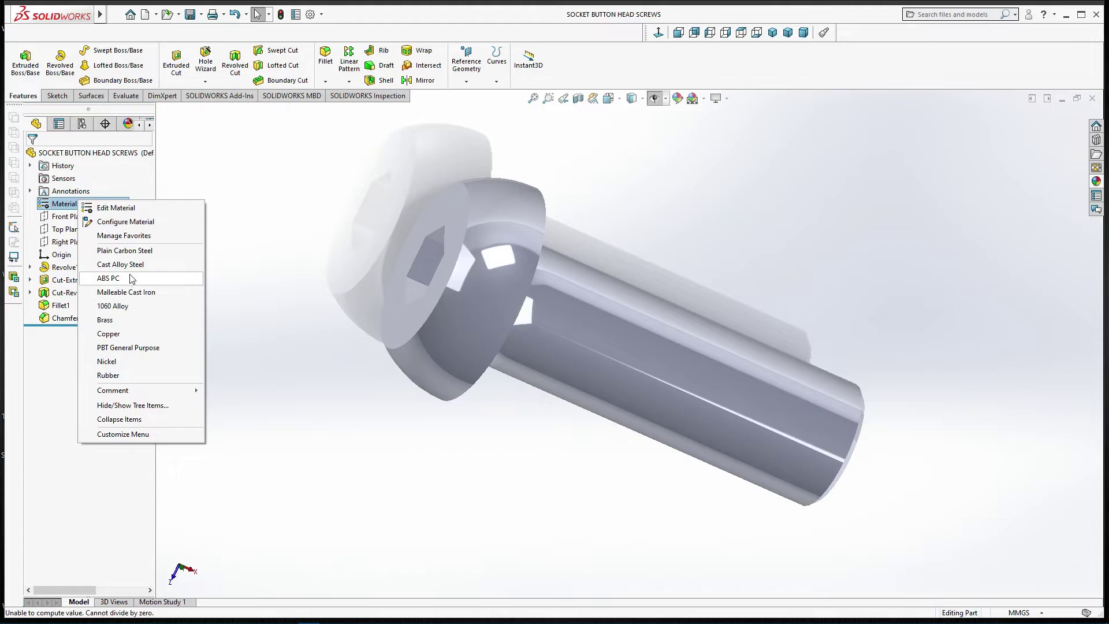
click(134, 255)
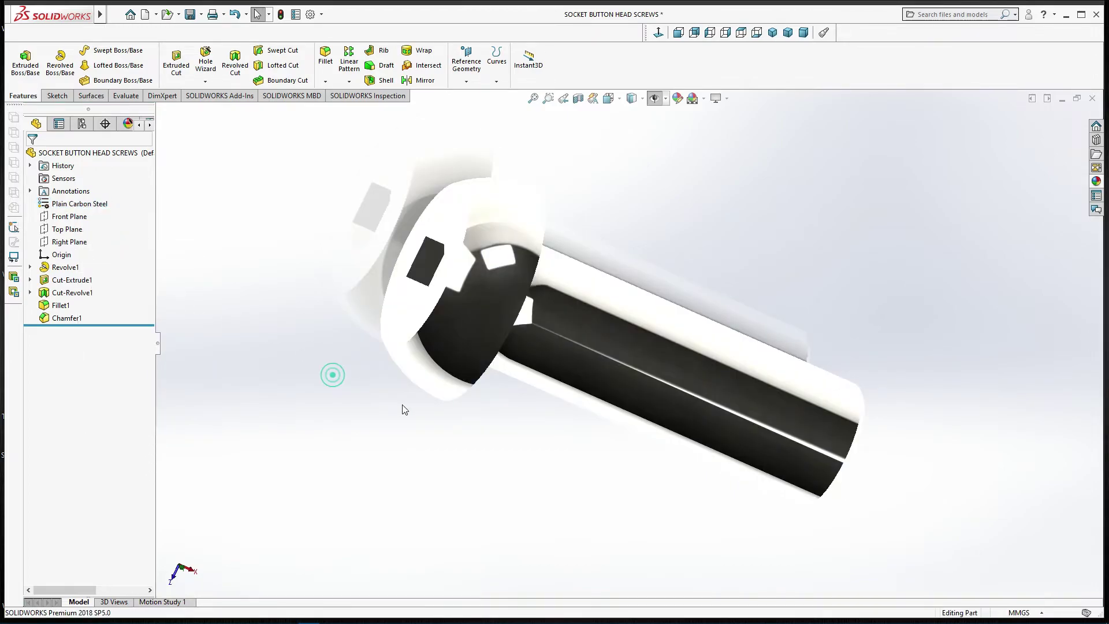
scroll(462, 423, up, 2)
mouse_move(462, 423)
middle_down()
mouse_move(463, 381)
mouse_move(461, 411)
middle_up()
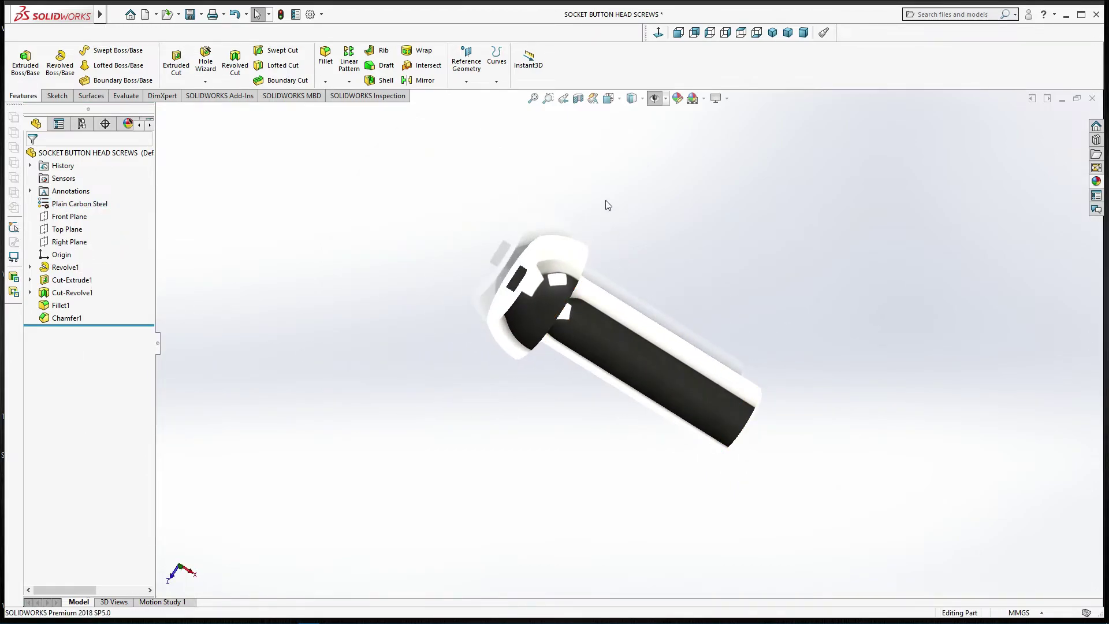
Apply the Plain White scene and orbit to view the socket and head.
click(703, 99)
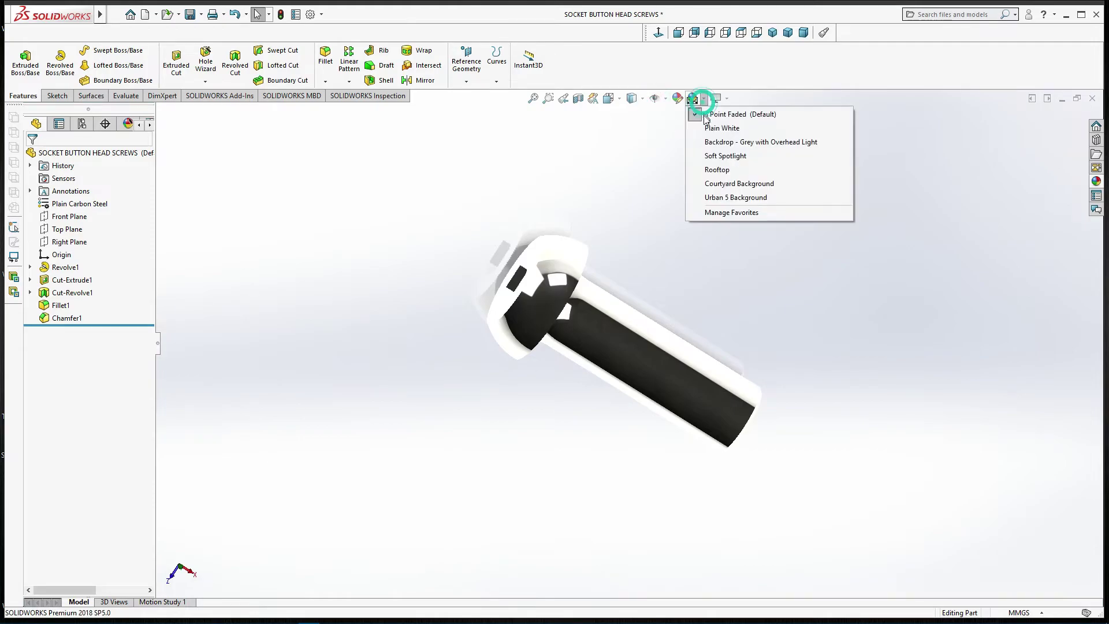
click(716, 129)
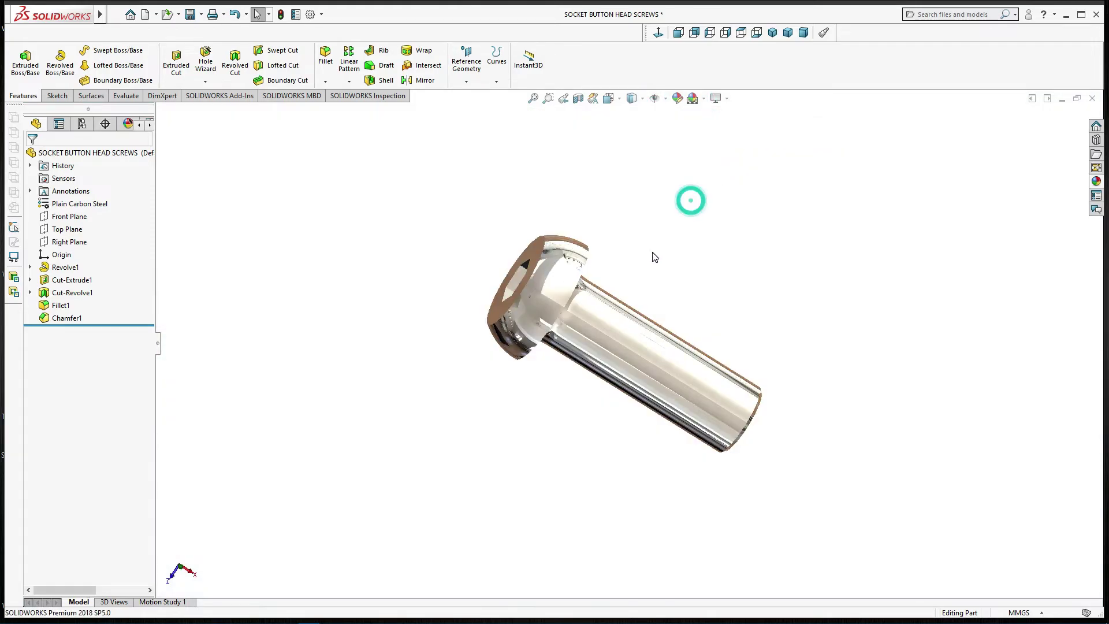
mouse_move(648, 255)
middle_down()
mouse_move(656, 289)
mouse_move(691, 278)
mouse_move(647, 272)
mouse_move(598, 208)
mouse_move(641, 311)
middle_up()
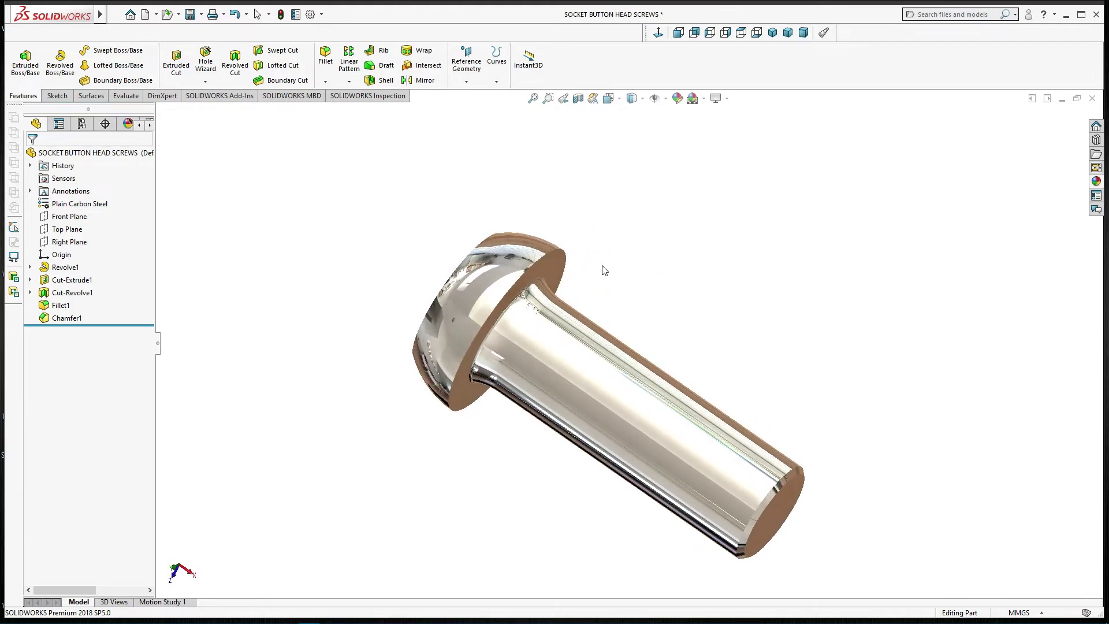
scroll(641, 310, up, 3)
scroll(643, 371, down, 2)
mouse_move(643, 372)
middle_down()
mouse_move(654, 372)
mouse_move(647, 387)
mouse_move(687, 306)
middle_up()
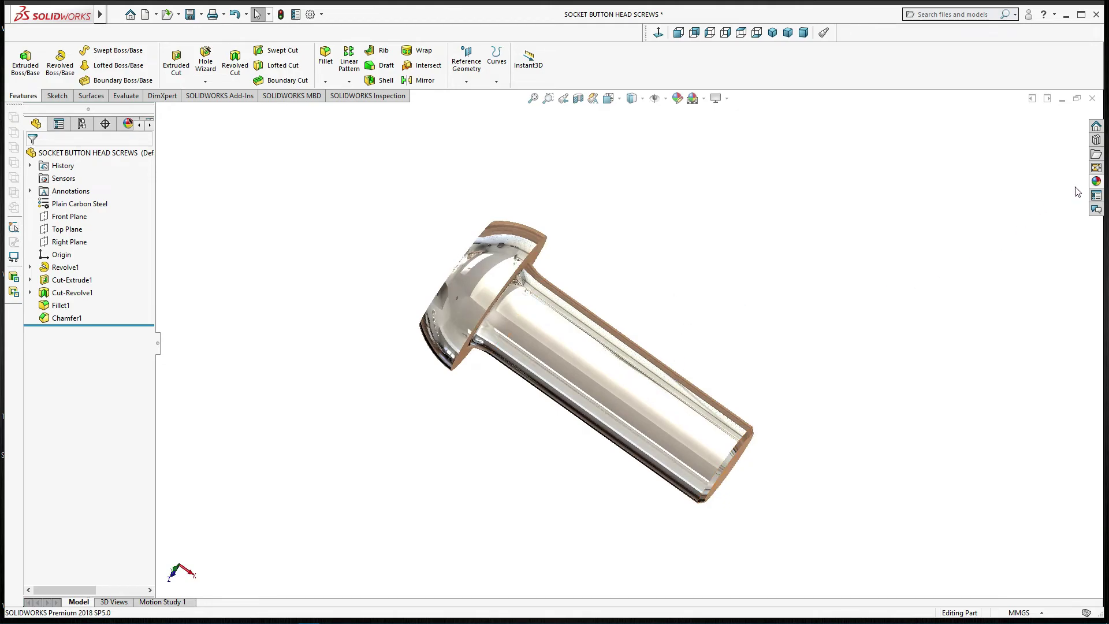
Apply the Metal > Steel appearance to the whole screw part and inspect the reflections.
click(1096, 182)
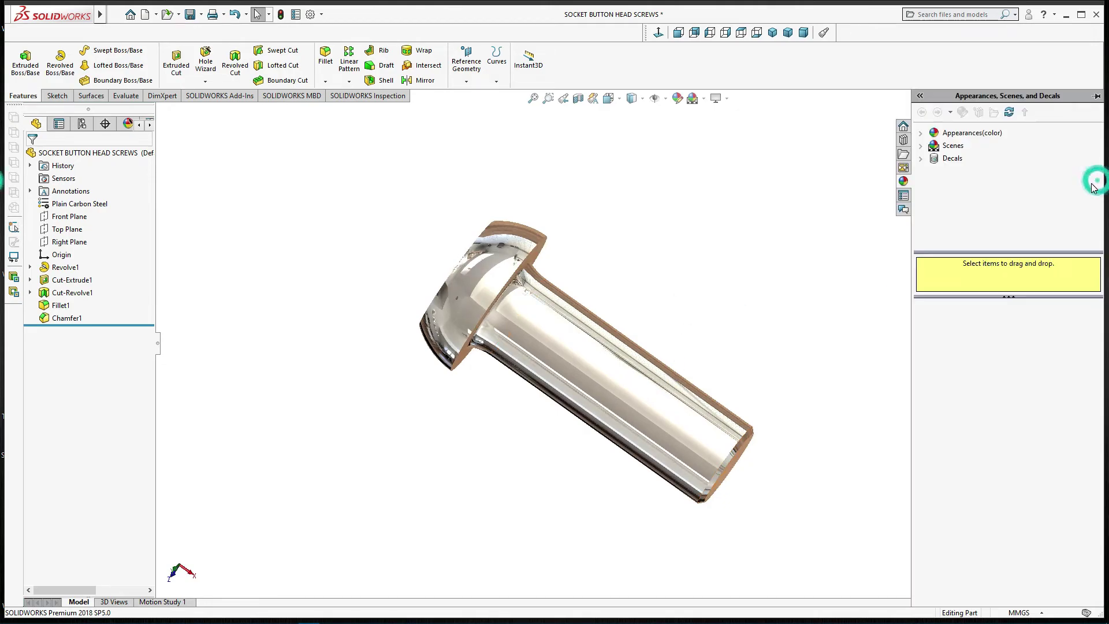
click(921, 133)
click(935, 158)
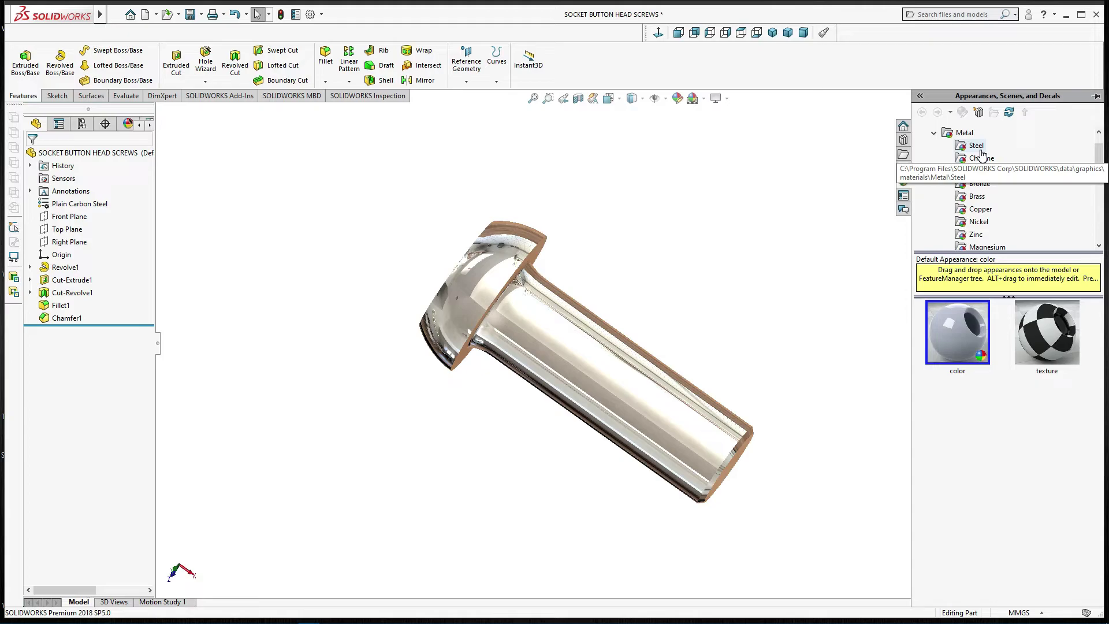
click(980, 152)
drag(959, 325, 614, 350)
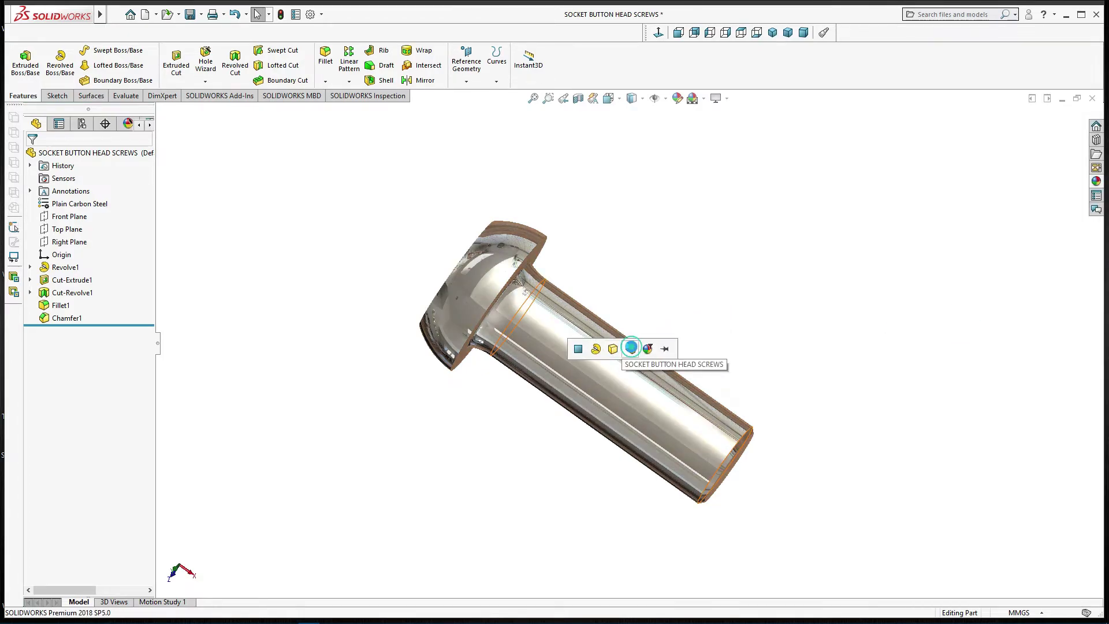
click(631, 349)
mouse_move(686, 287)
middle_down()
mouse_move(725, 310)
mouse_move(738, 218)
mouse_move(696, 158)
mouse_move(759, 159)
mouse_move(688, 141)
mouse_move(693, 258)
mouse_move(683, 280)
mouse_move(618, 258)
mouse_move(666, 314)
mouse_move(619, 327)
middle_up()
scroll(614, 270, down, 2)
middle_drag(614, 270, 622, 264)
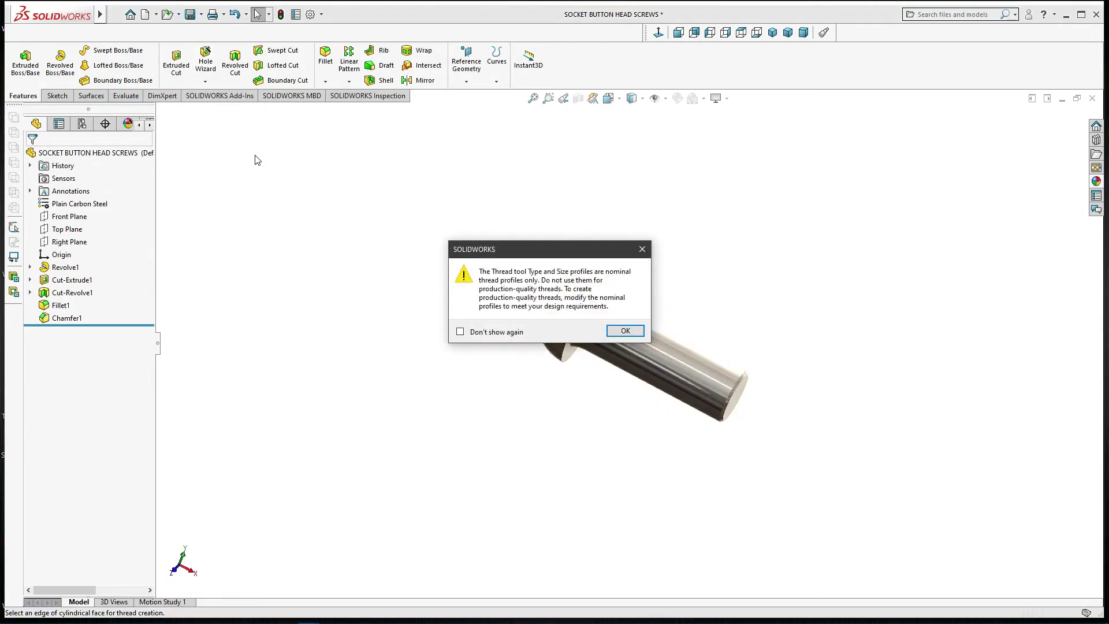
Dismiss the thread profile warning and pick the shank's tip edge as the thread location.
click(616, 334)
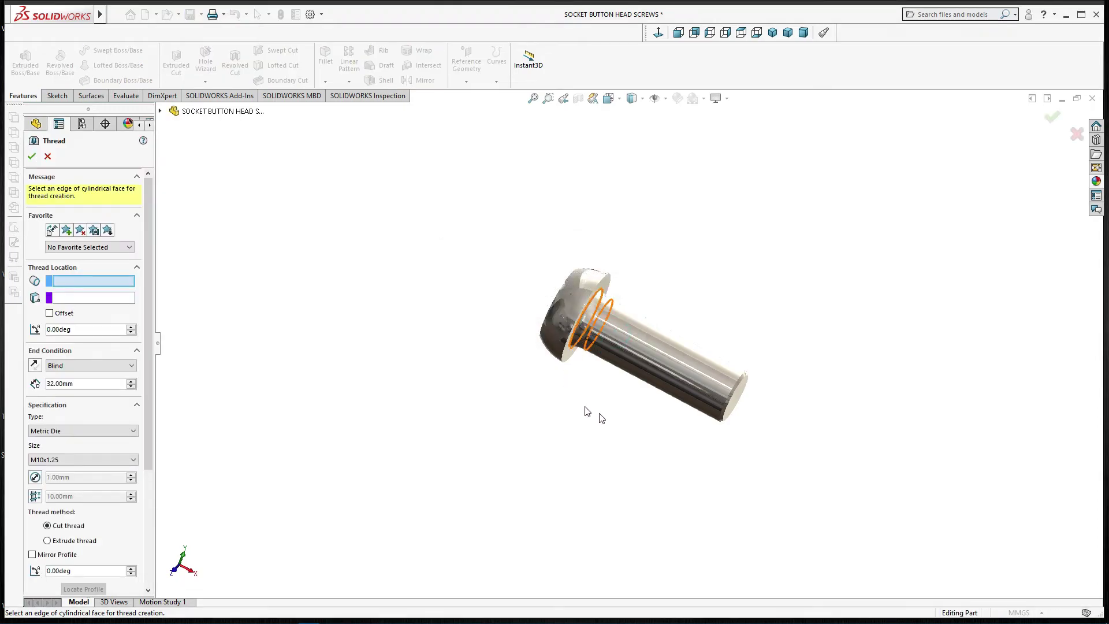
scroll(729, 399, down, 4)
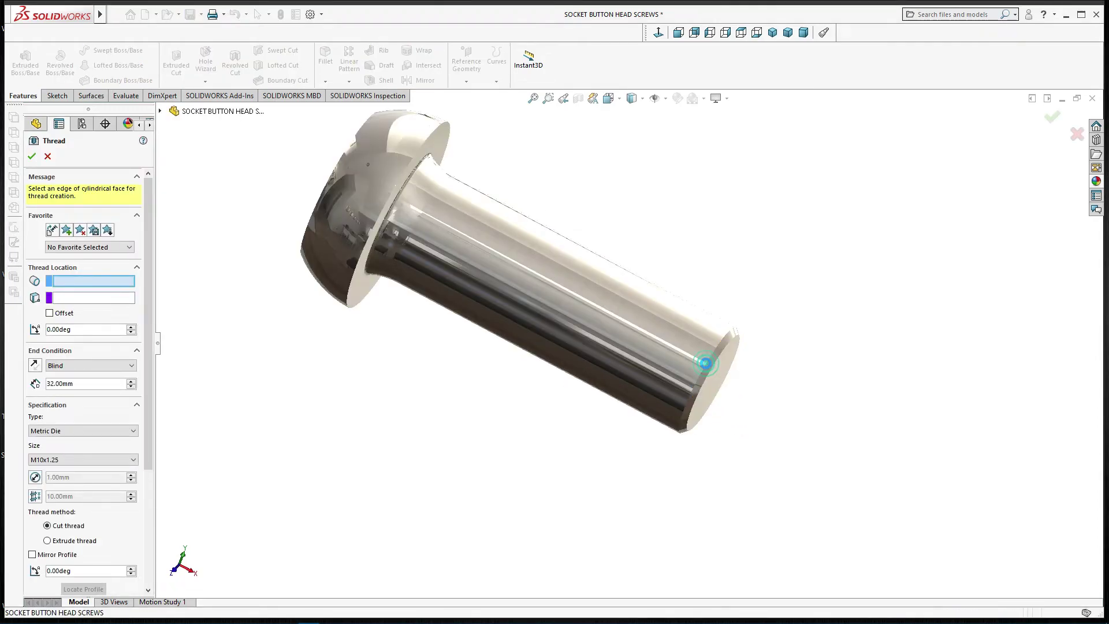
click(721, 405)
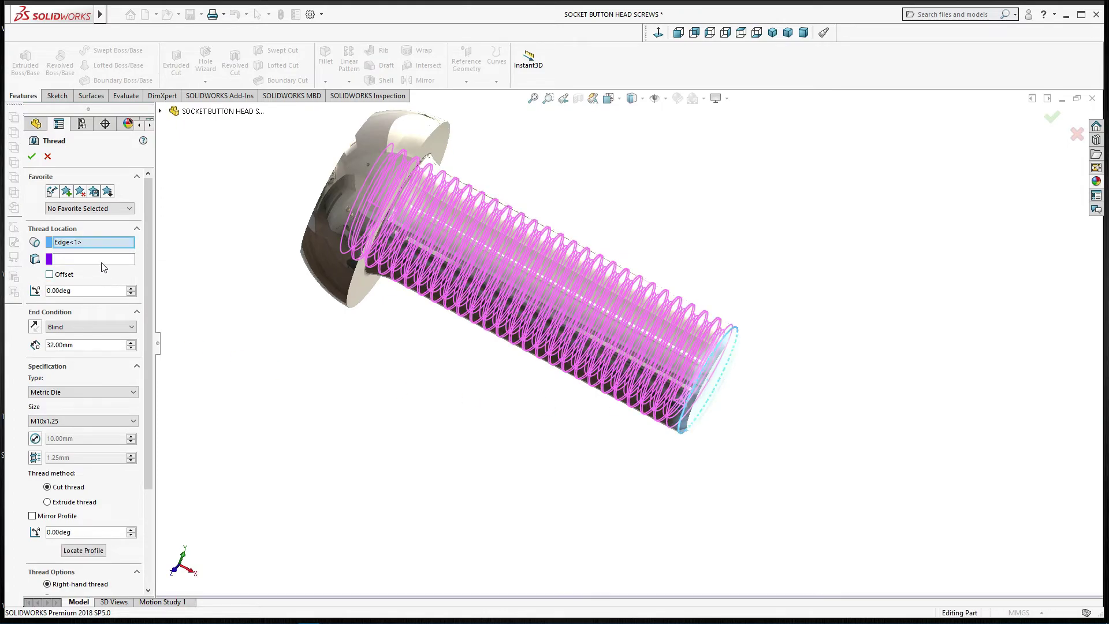
scroll(408, 387, up, 2)
middle_drag(404, 387, 409, 391)
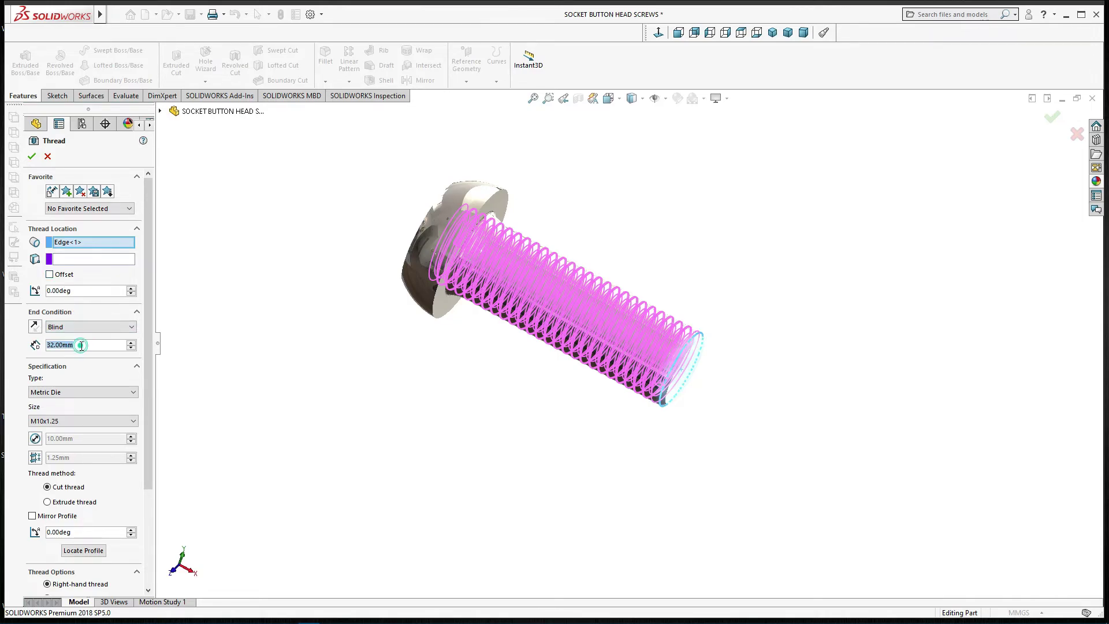
Set the blind thread depth to 27 mm.
text(30)
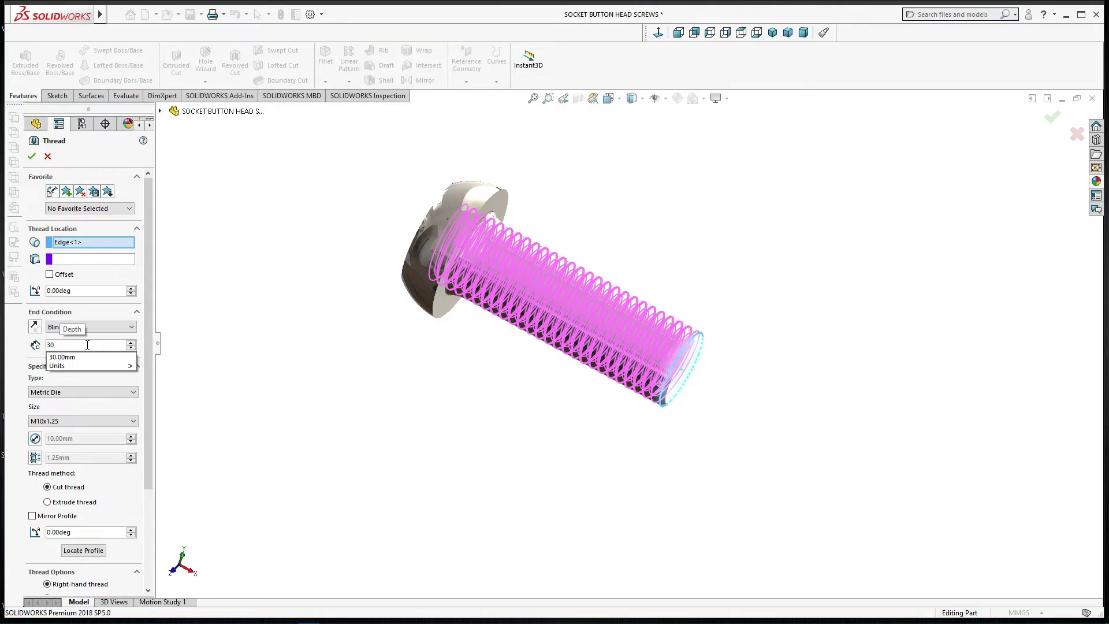
text(.)
key(BackSpace)
key(BackSpace)
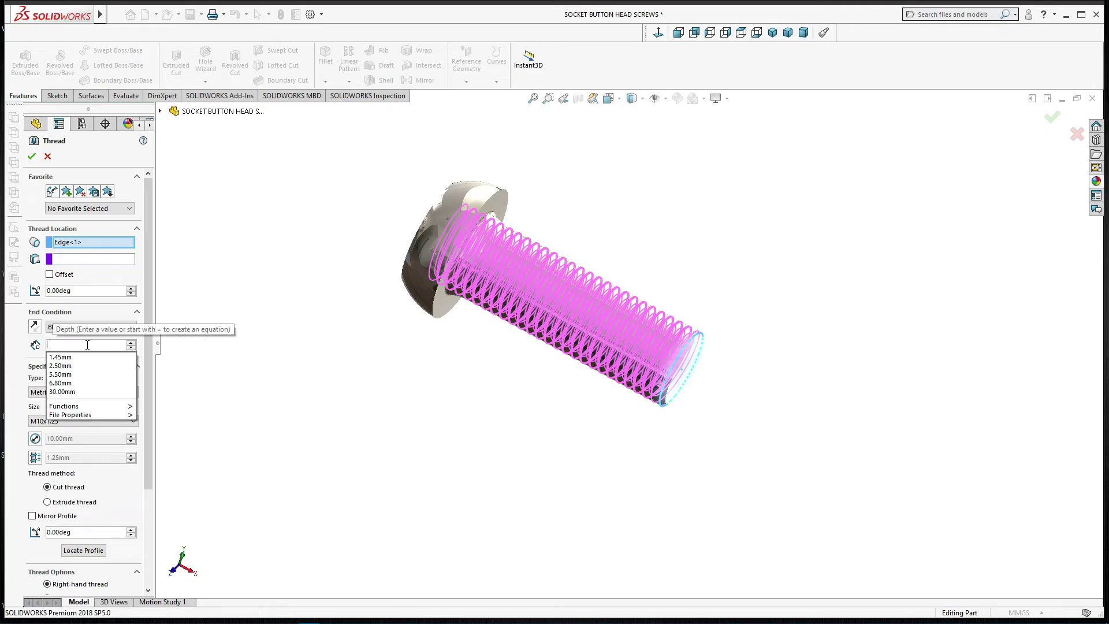
text(27)
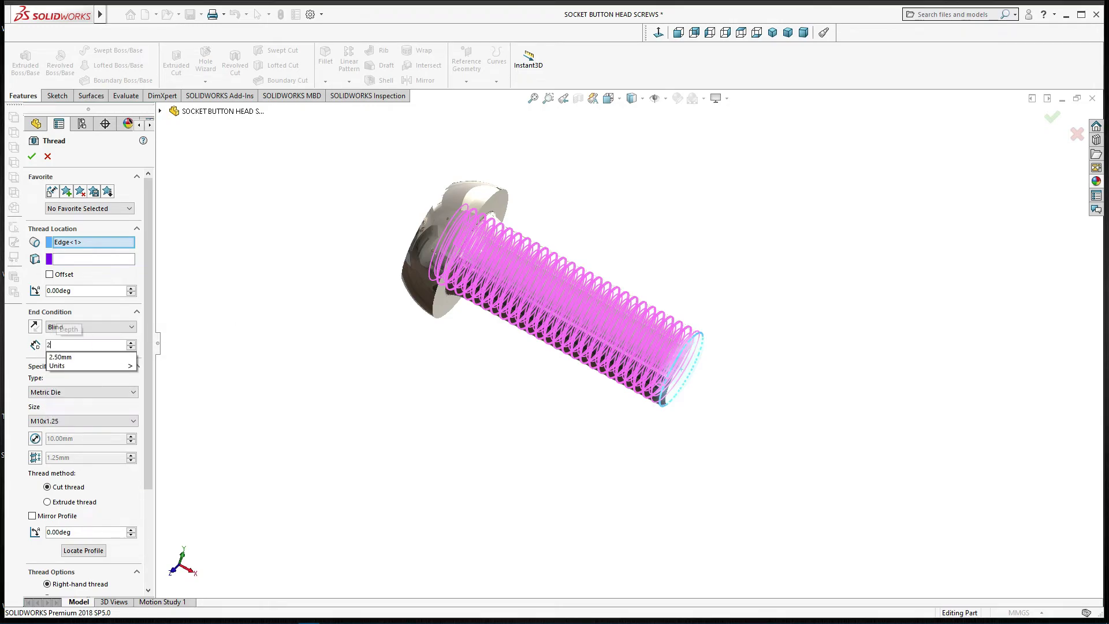
key(Return)
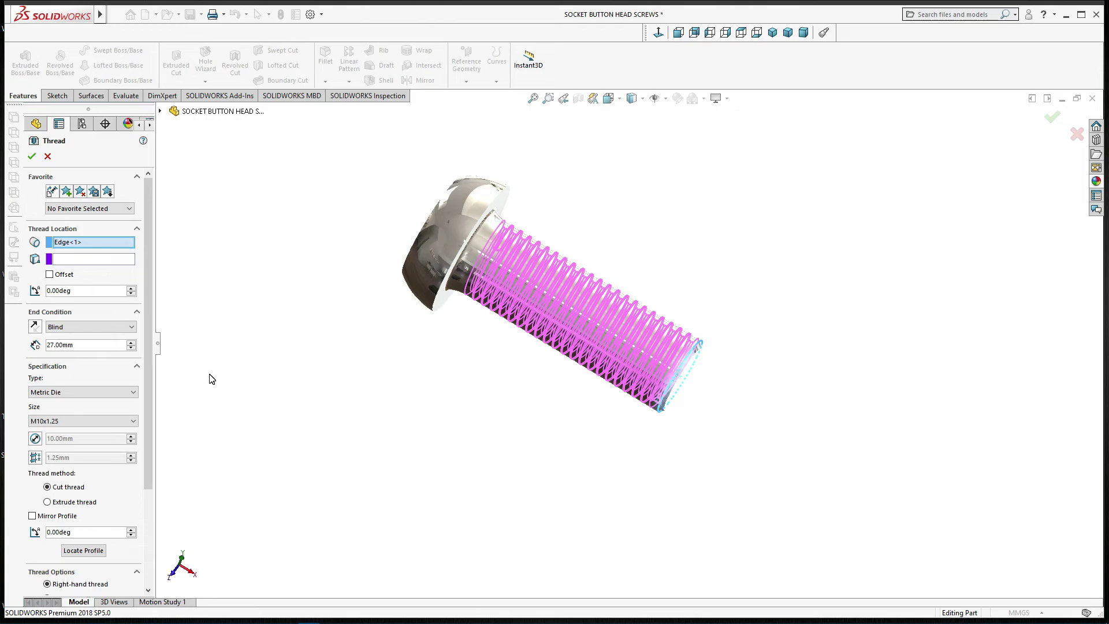
click(71, 260)
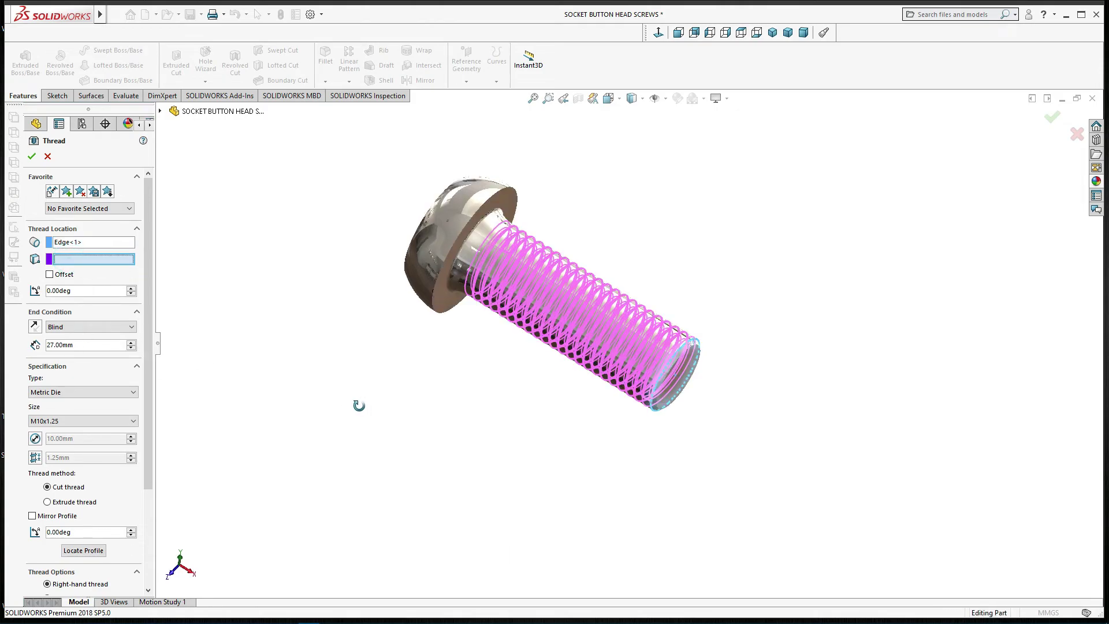
Start the thread at the head face, reversed, with a 3 mm offset and 29 mm depth.
click(471, 218)
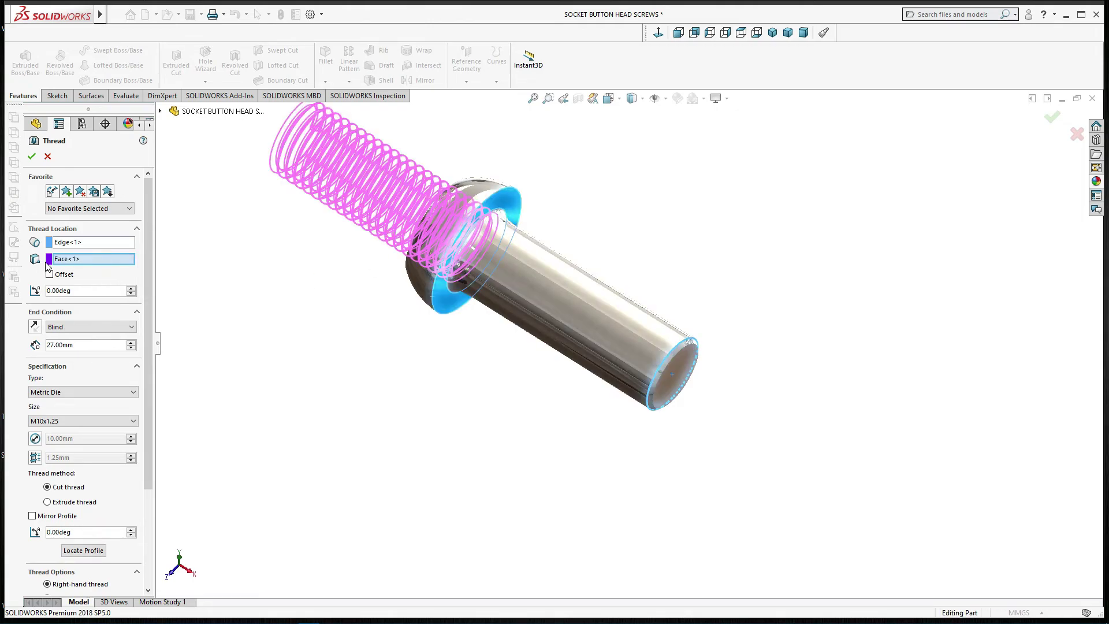
click(36, 325)
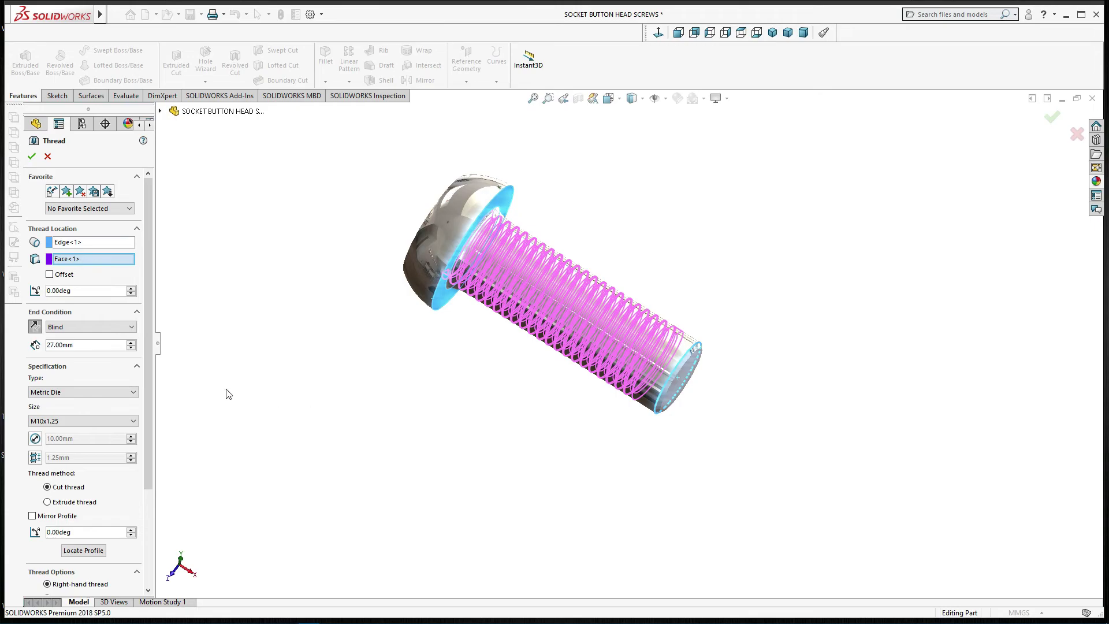
click(65, 279)
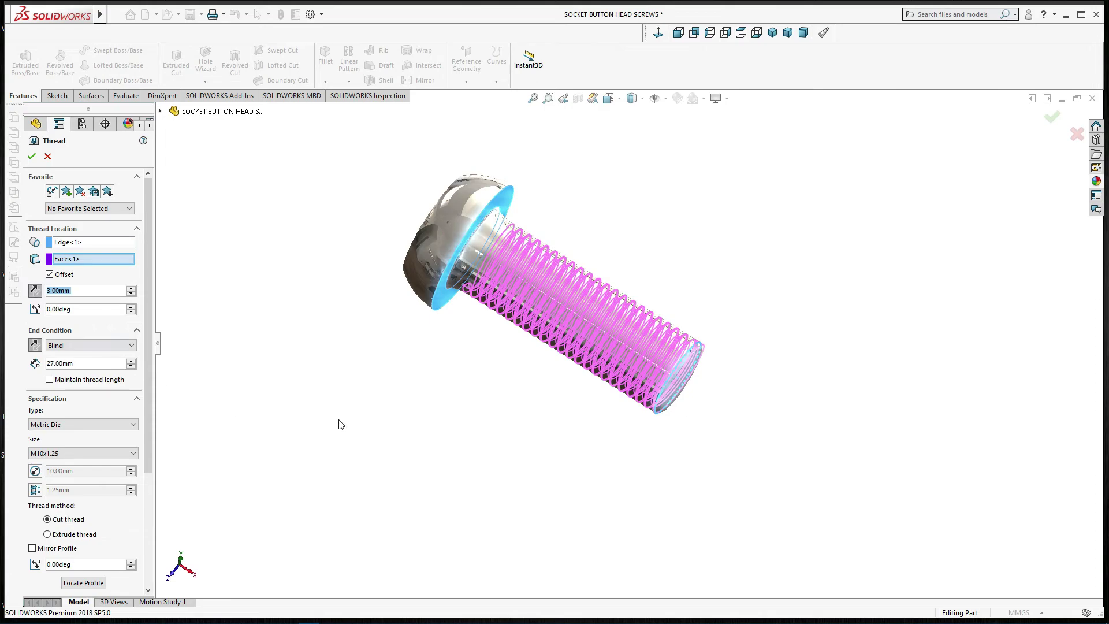
middle_drag(341, 425, 339, 371)
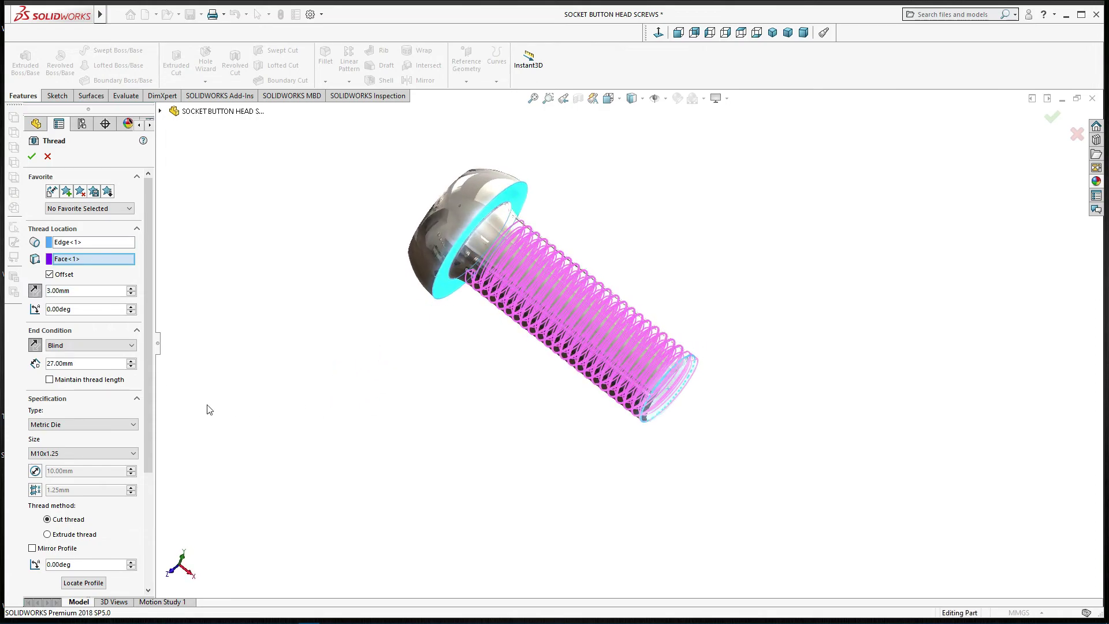
double_click(79, 364)
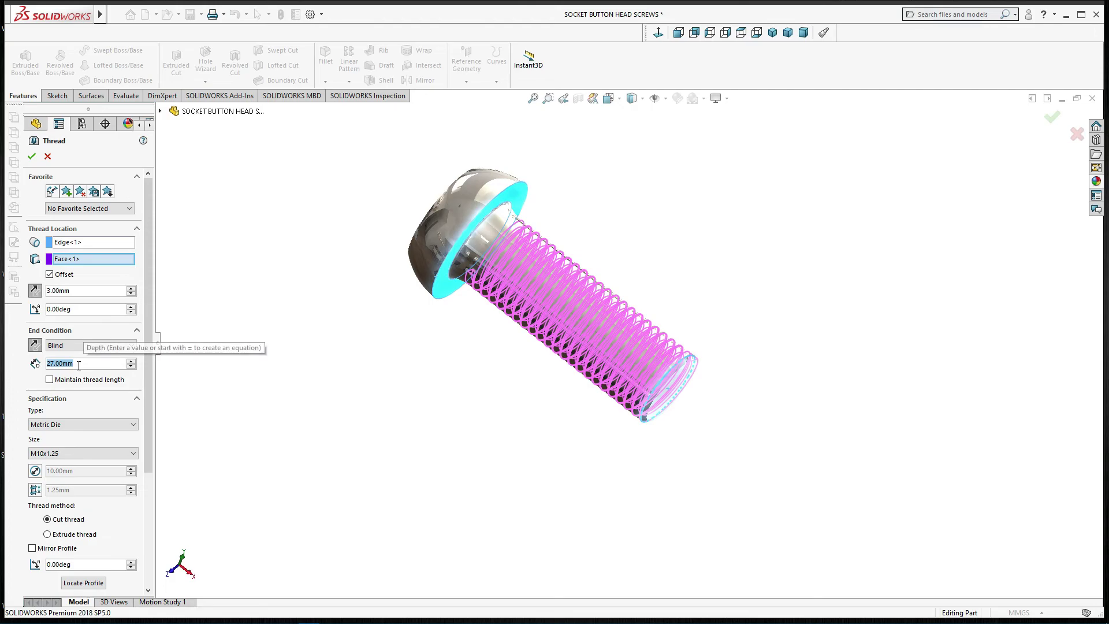
text(29)
key(Return)
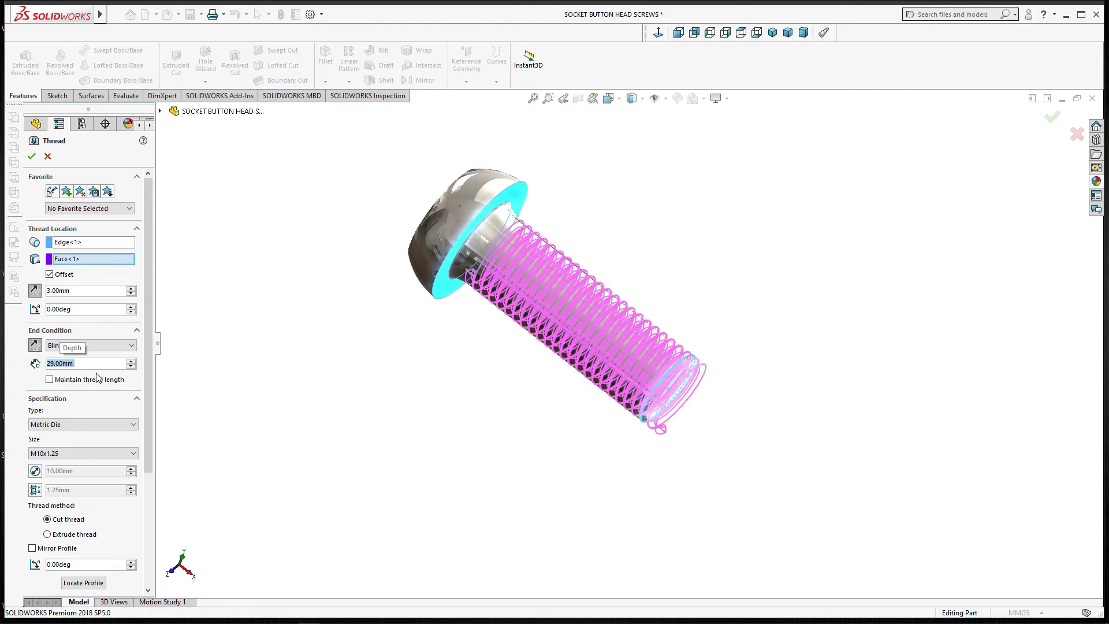
drag(147, 397, 144, 511)
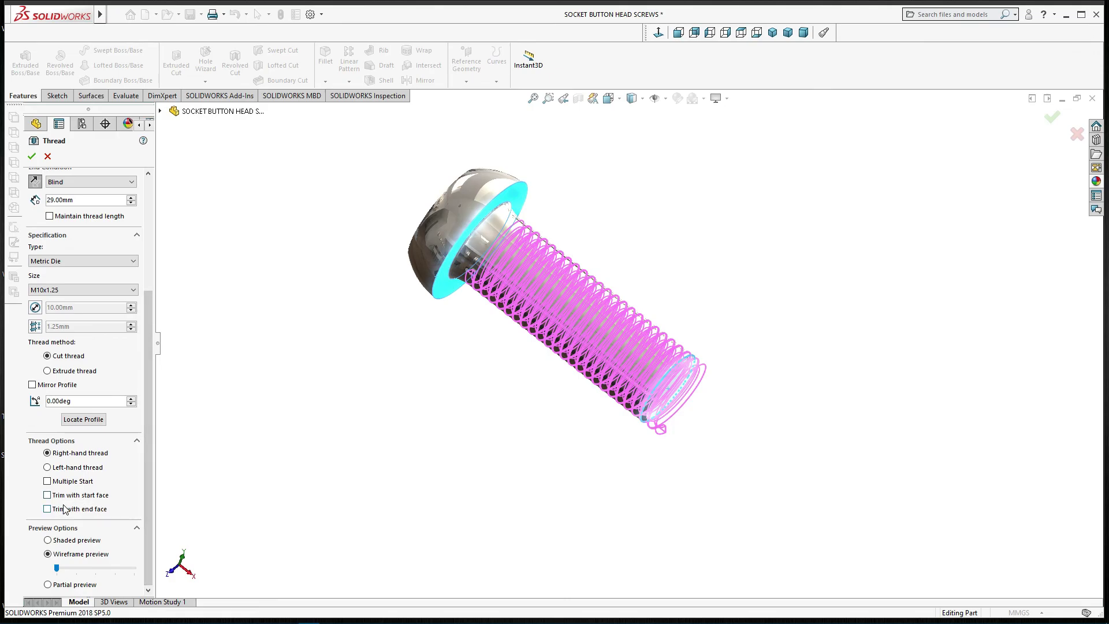
click(31, 157)
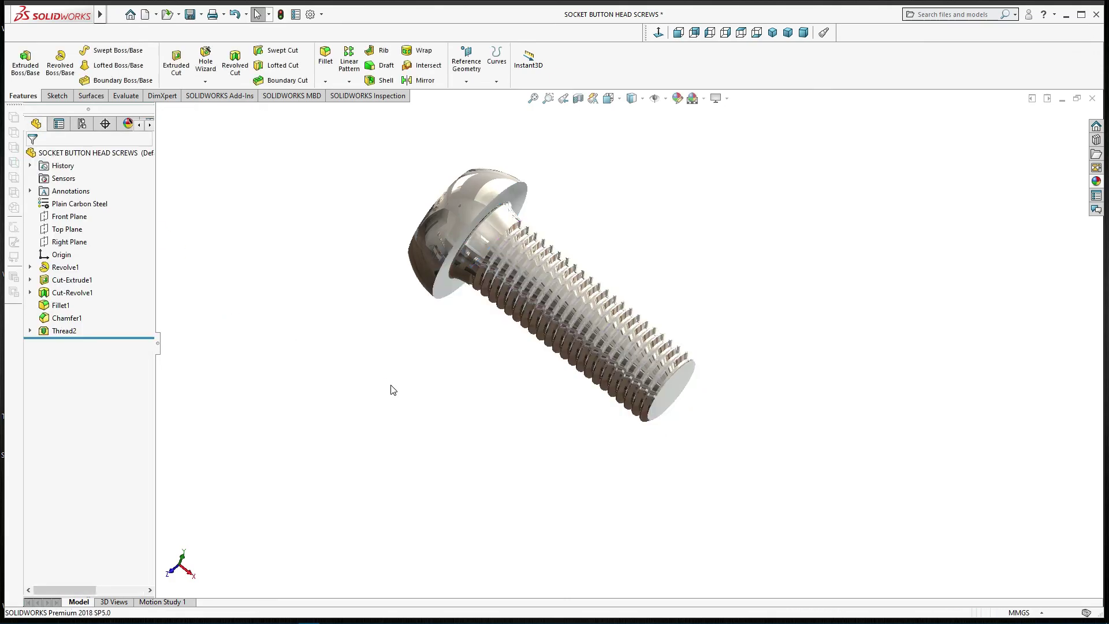
Rebuild and save the threaded screw part.
mouse_move(388, 384)
middle_down()
mouse_move(453, 356)
mouse_move(248, 240)
middle_up()
click(192, 15)
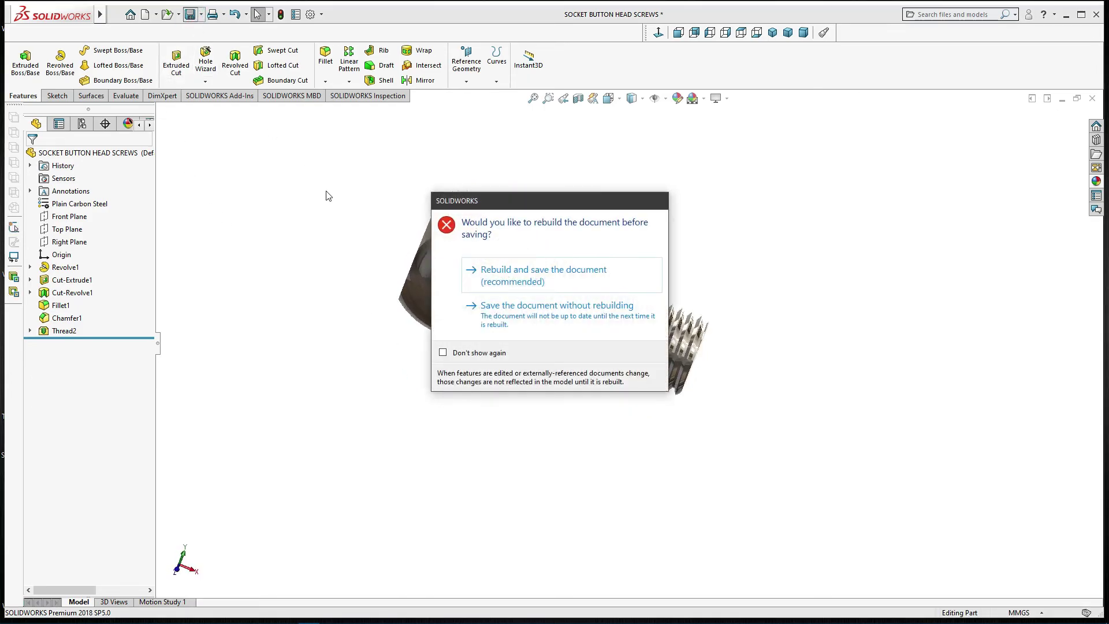
click(478, 286)
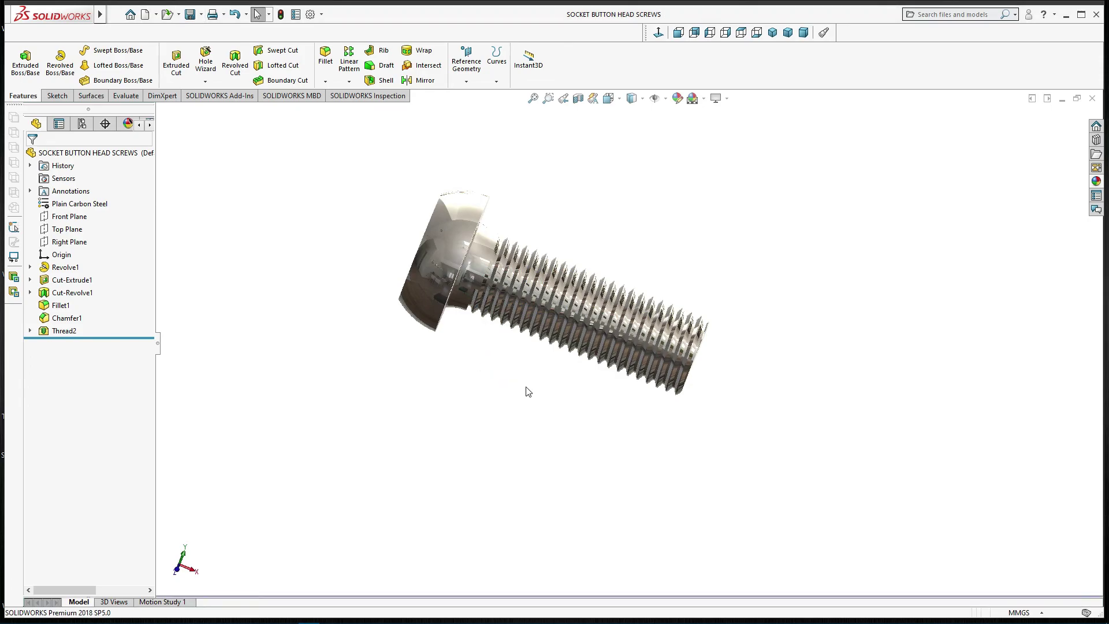
mouse_move(525, 375)
middle_down()
mouse_move(646, 254)
mouse_move(534, 265)
mouse_move(505, 312)
mouse_move(491, 287)
mouse_move(570, 250)
mouse_move(525, 318)
middle_up()
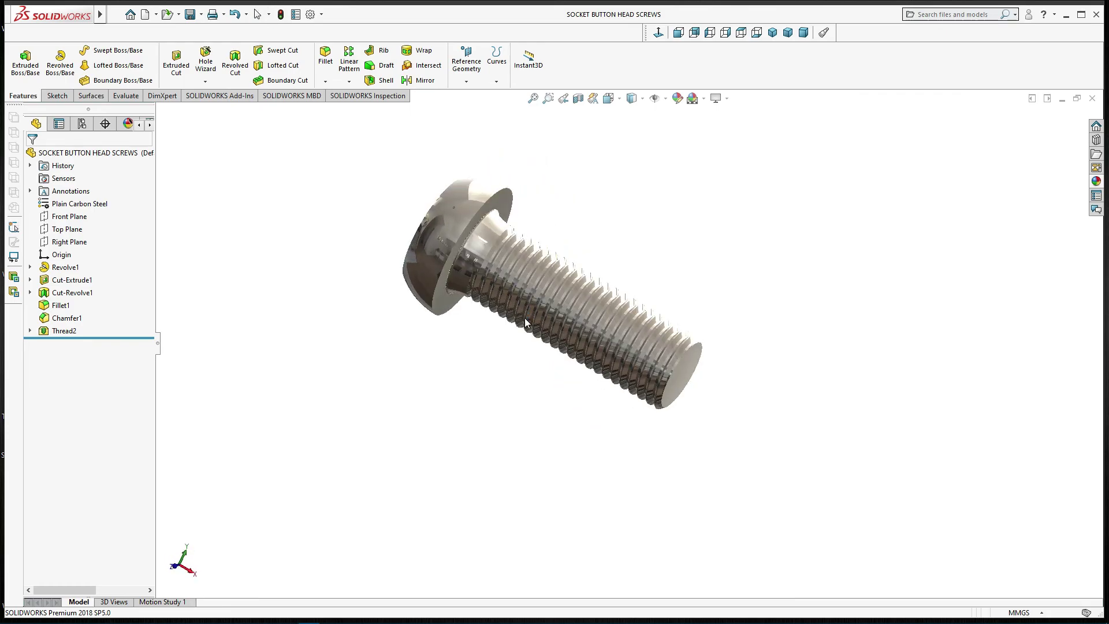
Switch the scene to Plain White and orbit to inspect the thread's end face.
click(705, 99)
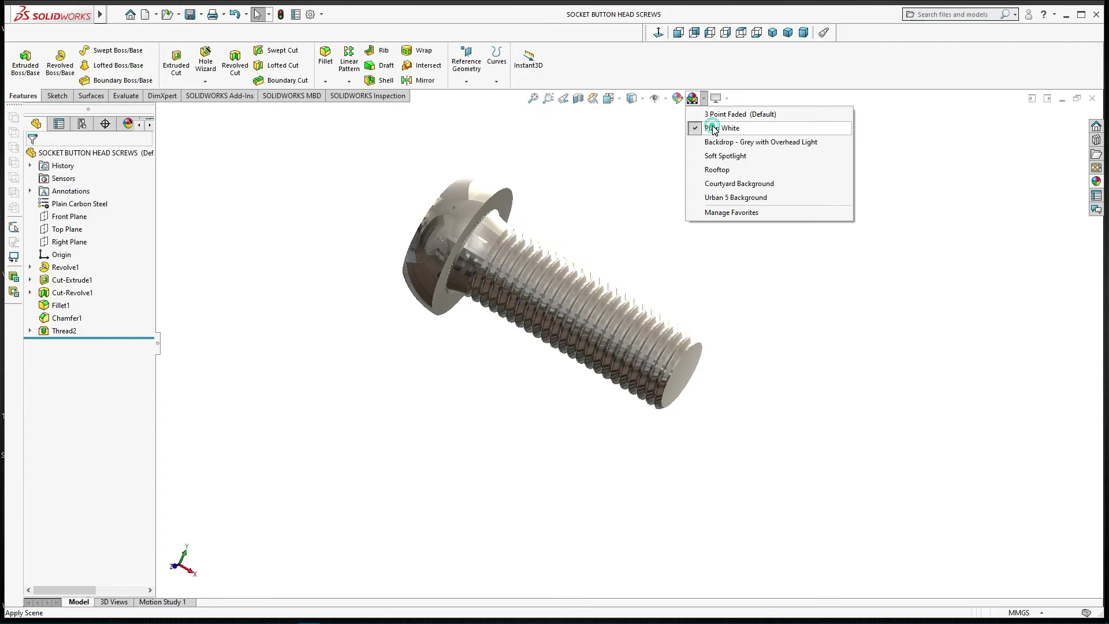
click(707, 163)
mouse_move(693, 202)
middle_down()
mouse_move(646, 265)
mouse_move(668, 381)
middle_up()
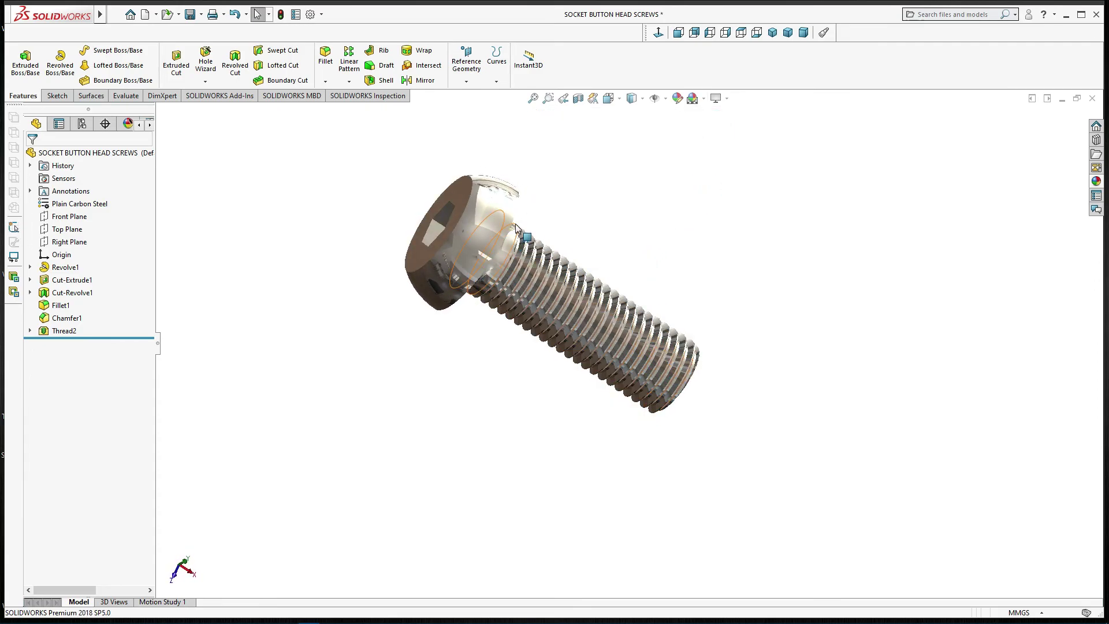
mouse_move(516, 227)
middle_down()
mouse_move(474, 203)
mouse_move(757, 275)
mouse_move(476, 212)
mouse_move(477, 255)
middle_up()
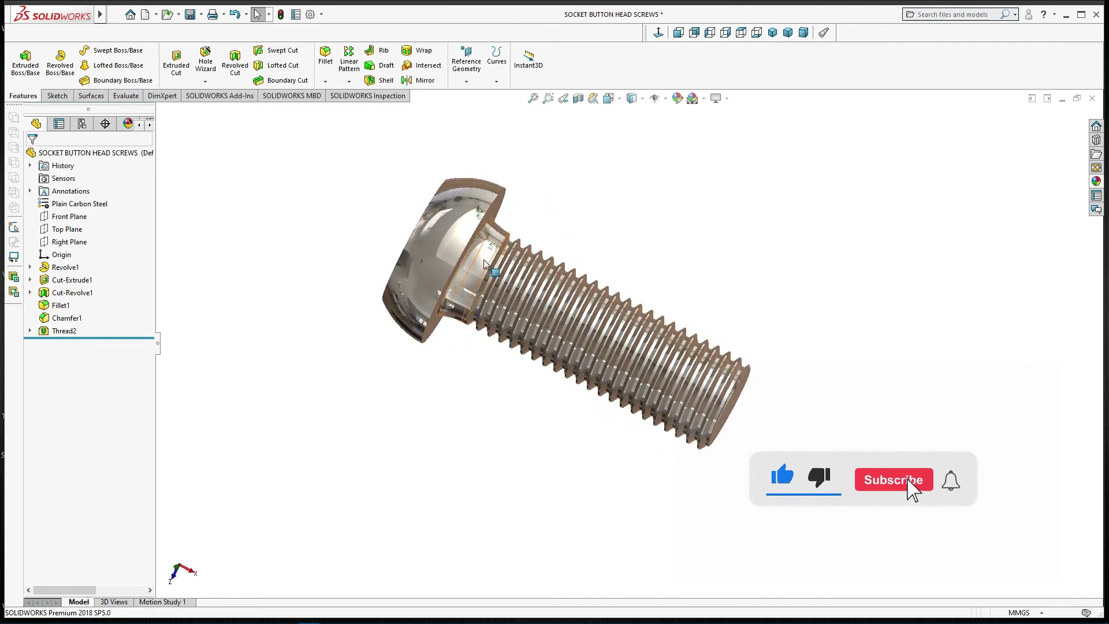
scroll(502, 234, down, 2)
middle_drag(483, 242, 471, 317)
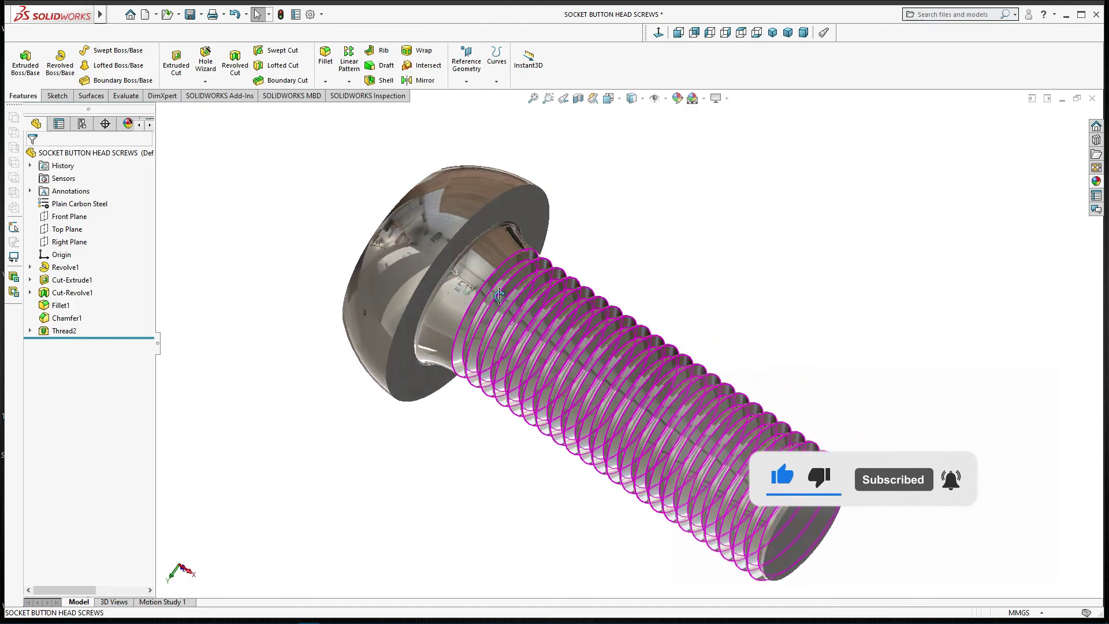
mouse_move(471, 317)
middle_down()
mouse_move(525, 269)
mouse_move(574, 161)
middle_up()
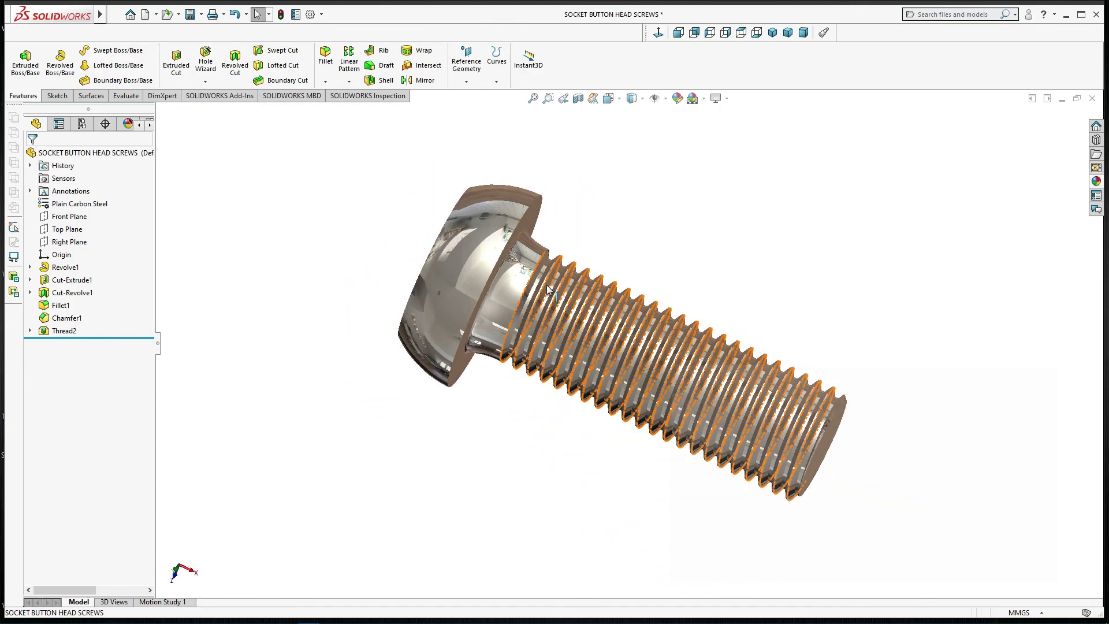
mouse_move(577, 313)
middle_down()
mouse_move(584, 245)
mouse_move(592, 309)
middle_up()
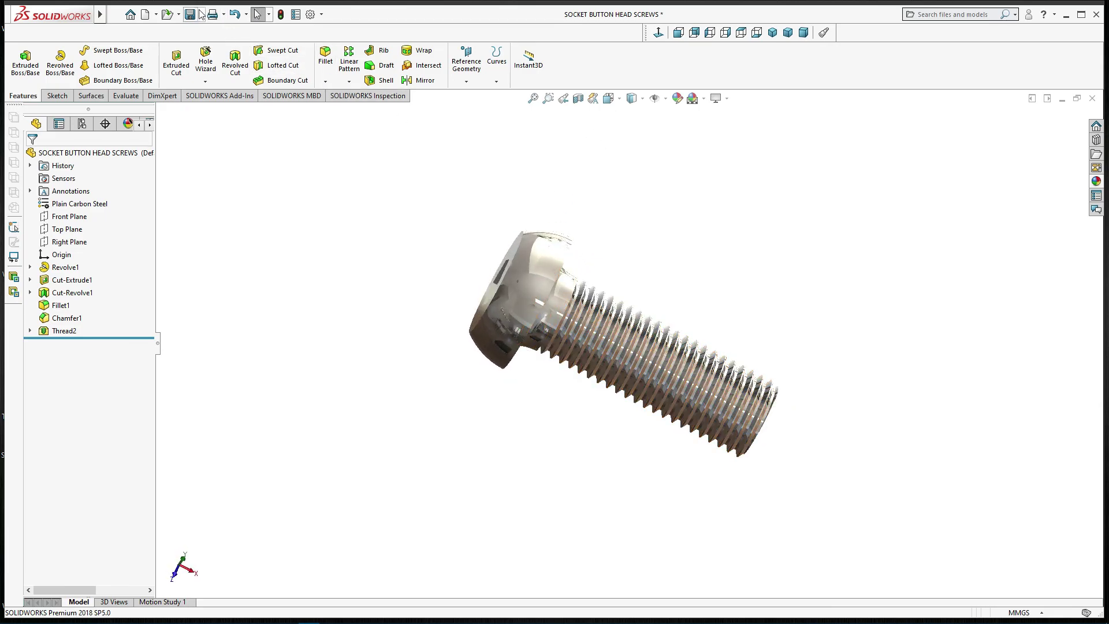